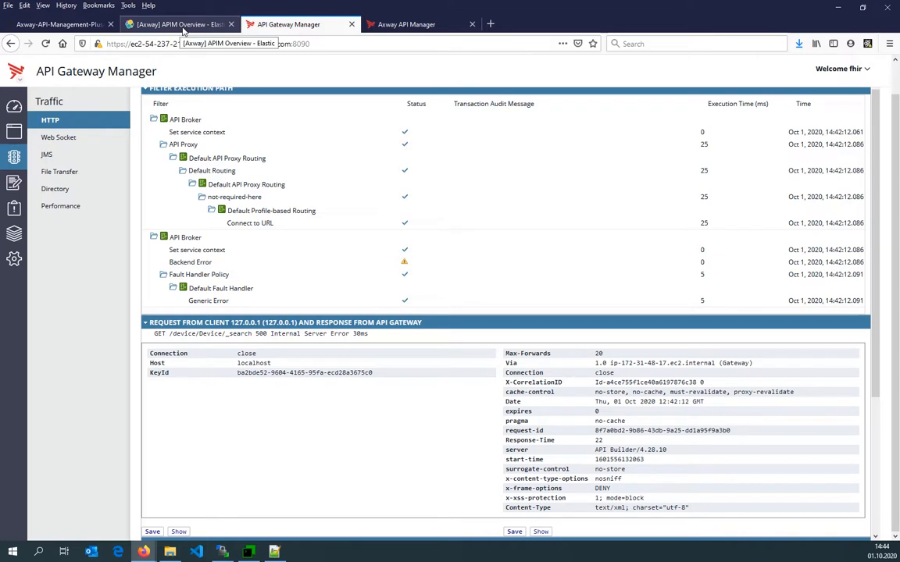
Reload the index list in Kibana's Index Management.
{"action": "left_click", "coordinate": [179, 24]}
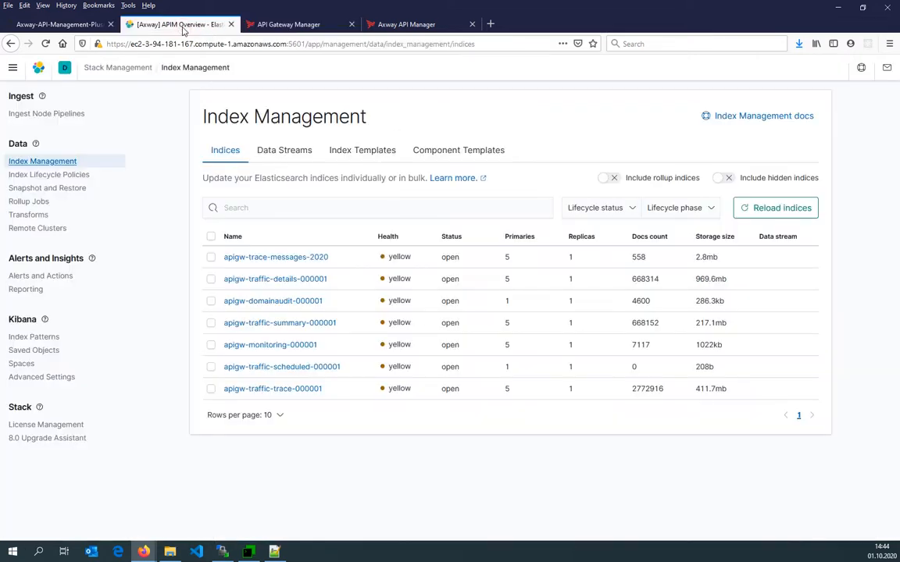
{"action": "left_click", "coordinate": [772, 208]}
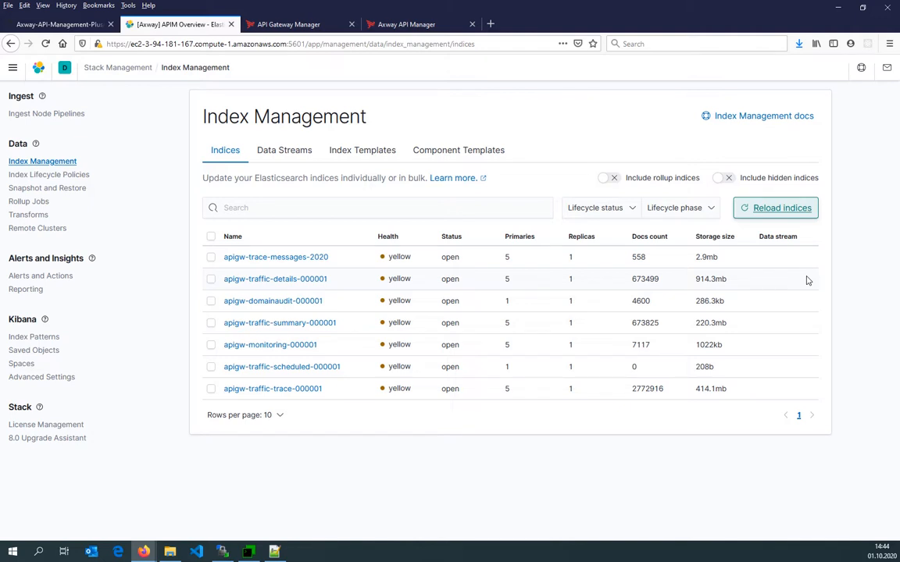
{"action": "double_click", "coordinate": [571, 323]}
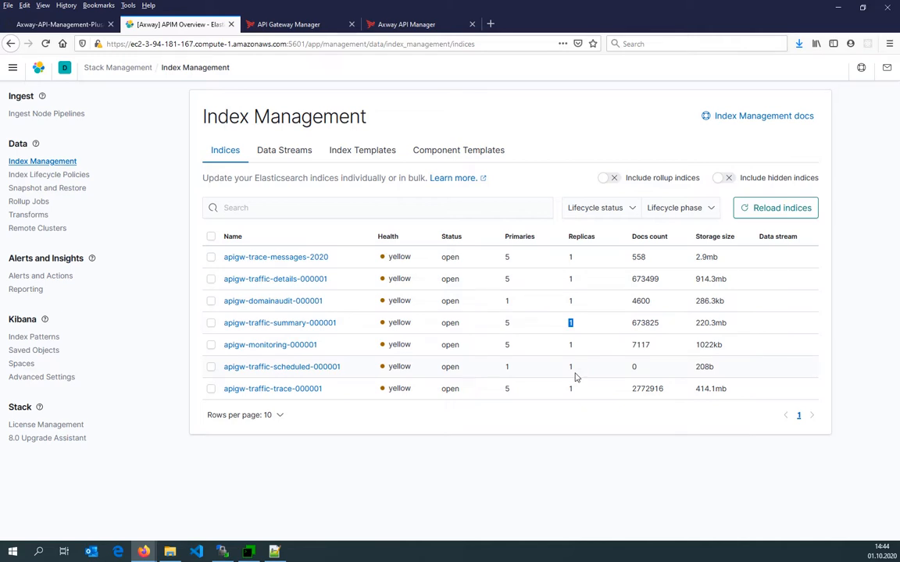
Open the Stack Monitoring cluster overview from the navigation menu.
{"action": "left_click", "coordinate": [12, 67]}
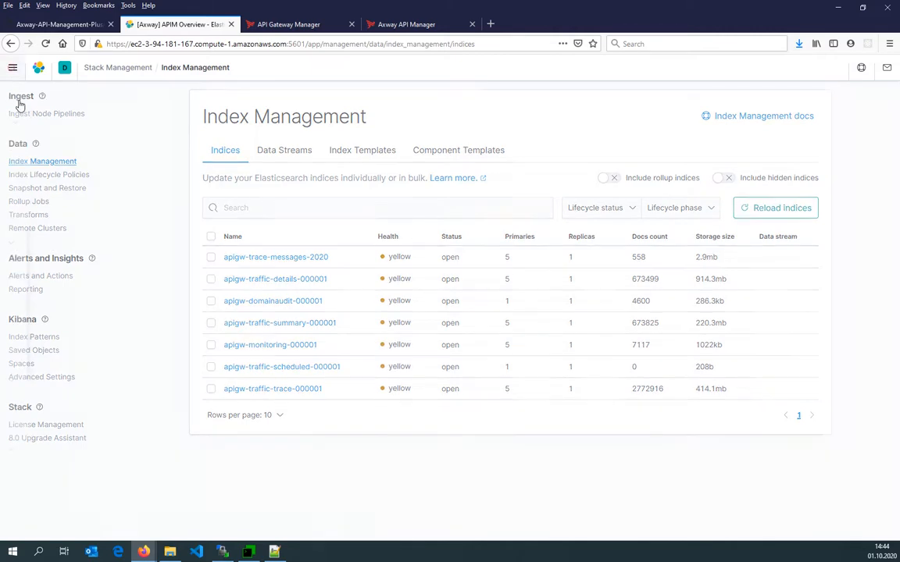
{"action": "scroll", "coordinate": [32, 412], "scroll_direction": "down", "scroll_amount": 10}
{"action": "left_click", "coordinate": [38, 489]}
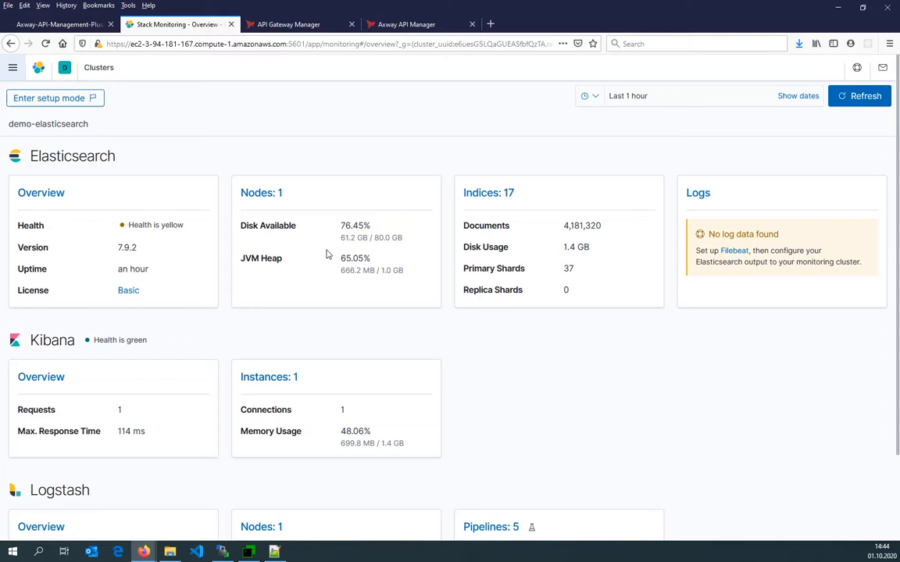
{"action": "double_click", "coordinate": [381, 237]}
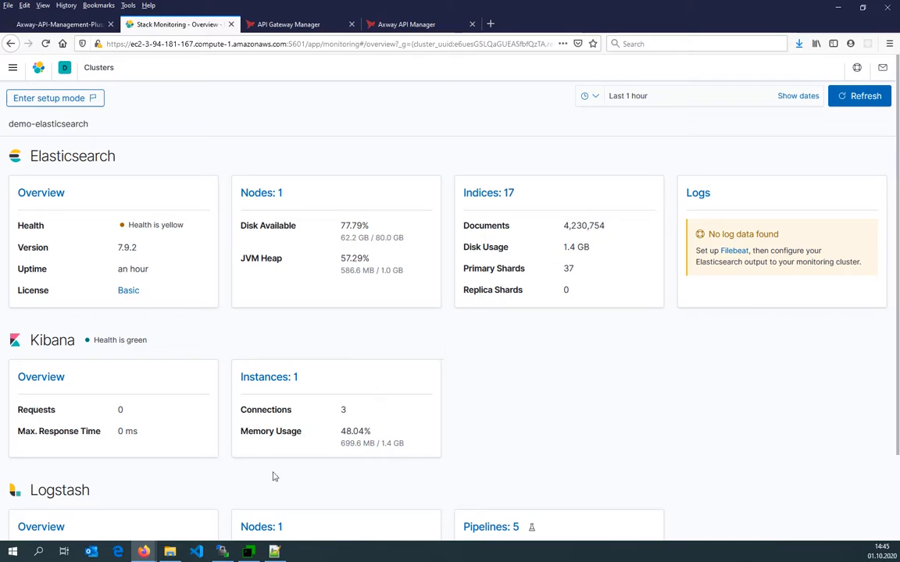
Scroll the GitHub setup guide to the section on downloading and extracting the release package.
{"action": "left_click", "coordinate": [39, 25]}
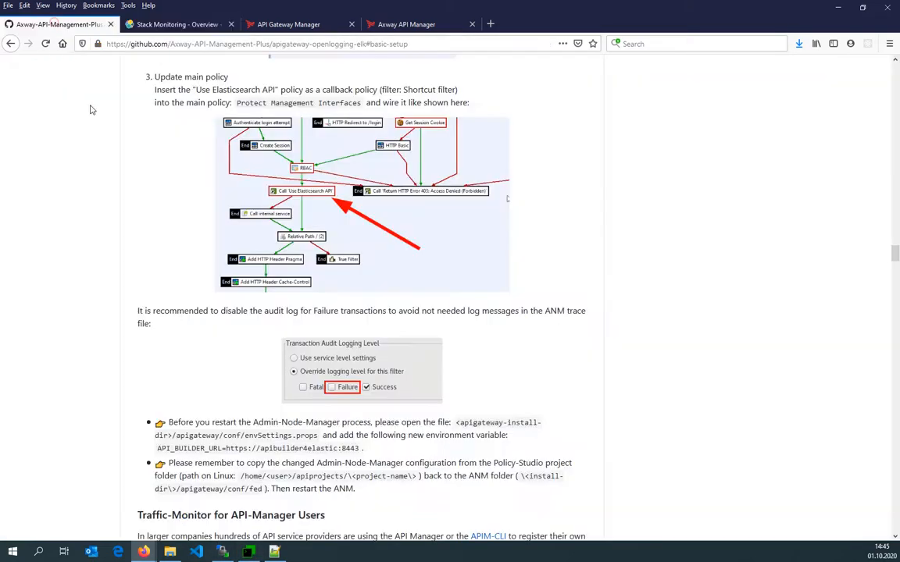
{"action": "scroll", "coordinate": [89, 264], "scroll_direction": "up", "scroll_amount": 20}
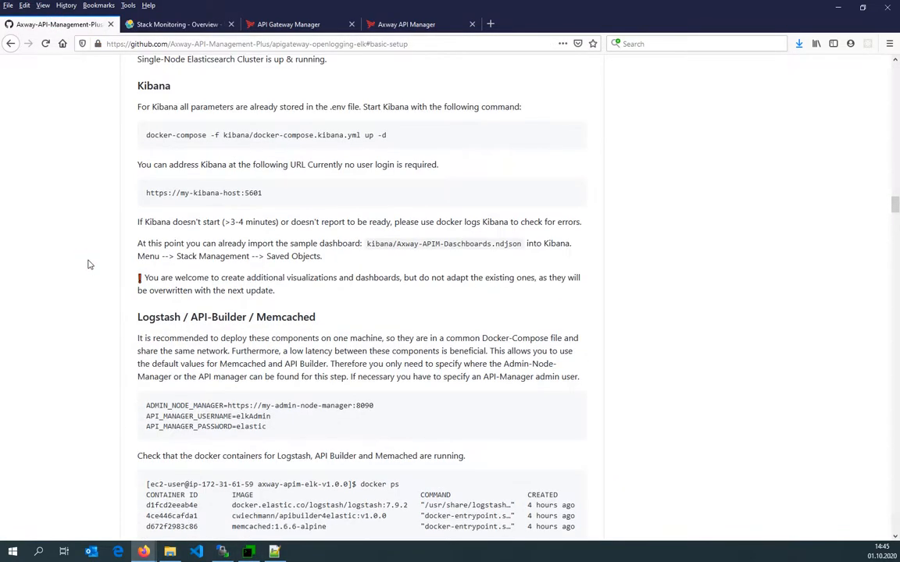
{"action": "scroll", "coordinate": [88, 264], "scroll_direction": "up", "scroll_amount": 15}
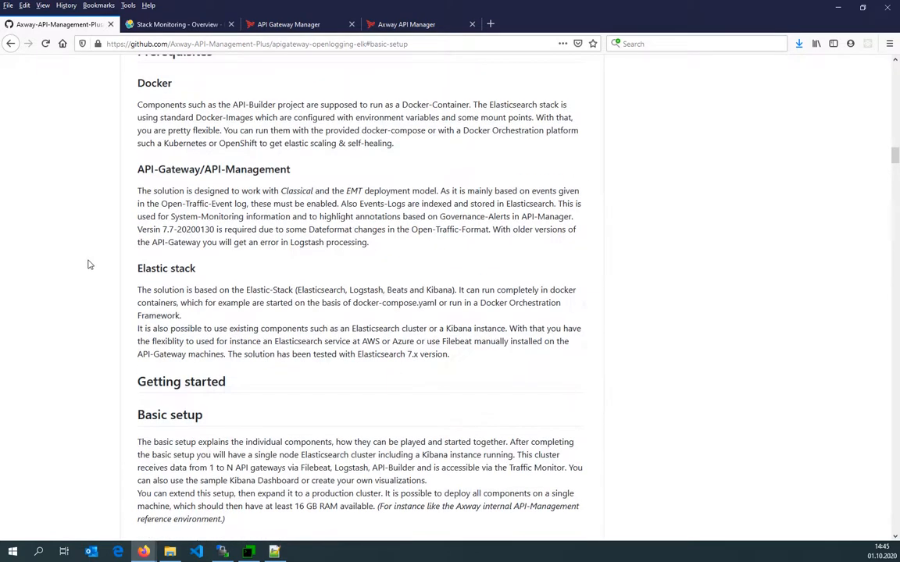
{"action": "scroll", "coordinate": [88, 264], "scroll_direction": "down", "scroll_amount": 10}
{"action": "scroll", "coordinate": [170, 253], "scroll_direction": "right", "scroll_amount": 3}
{"action": "scroll", "coordinate": [149, 255], "scroll_direction": "left", "scroll_amount": 3}
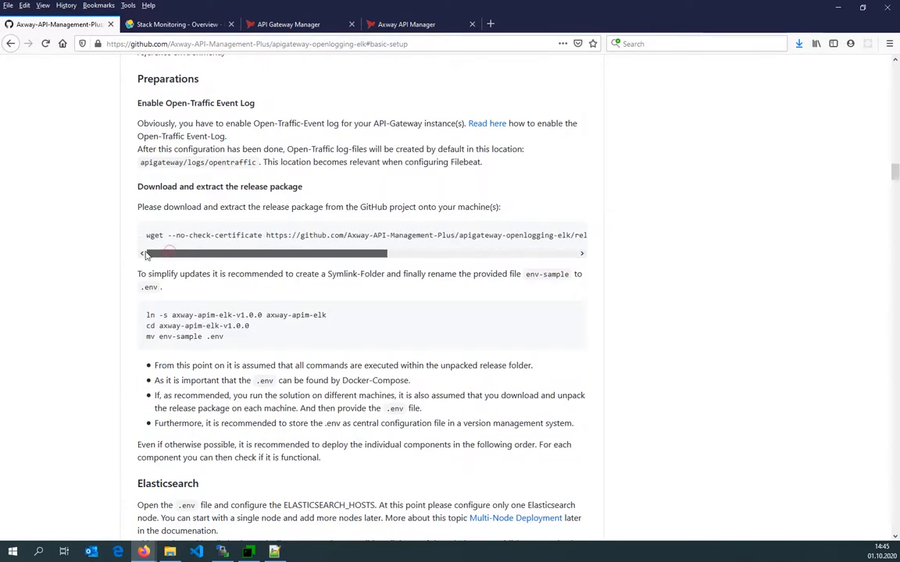
Copy the wget release-package download command and switch to the Elasticsearch 2 terminal session.
{"action": "left_click_drag", "start_coordinate": [145, 235], "coordinate": [249, 250]}
{"action": "key", "text": "ctrl+c"}
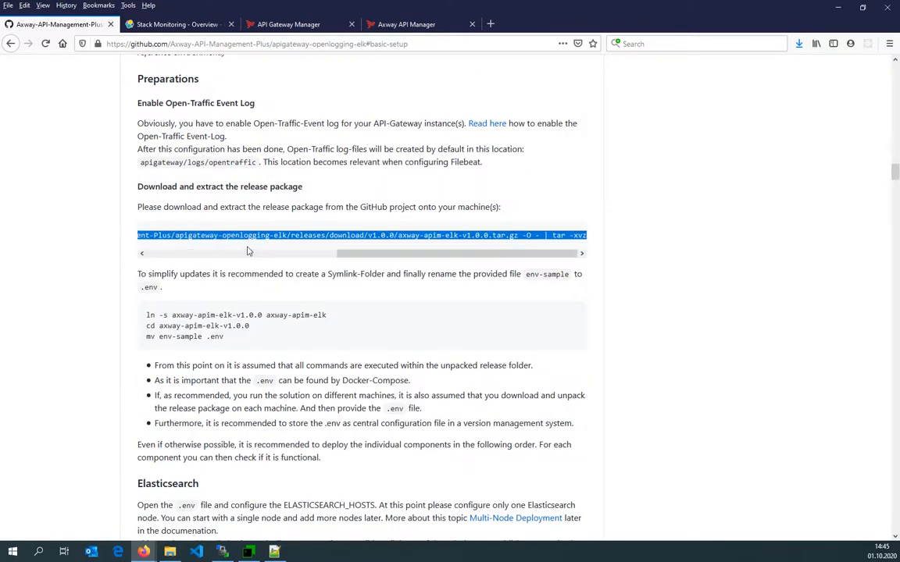
{"action": "key", "text": "alt+Tab"}
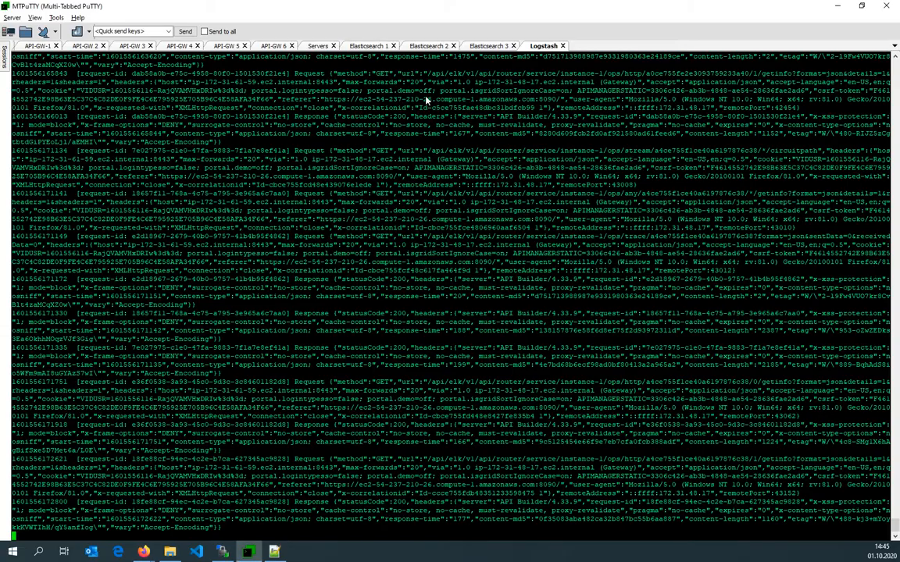
{"action": "left_click", "coordinate": [422, 45]}
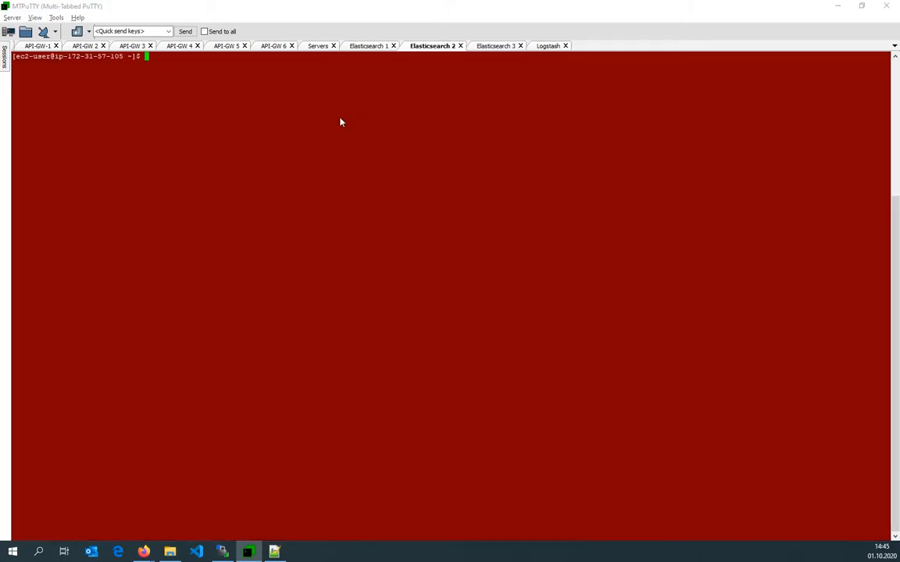
{"action": "right_click", "coordinate": [341, 122]}
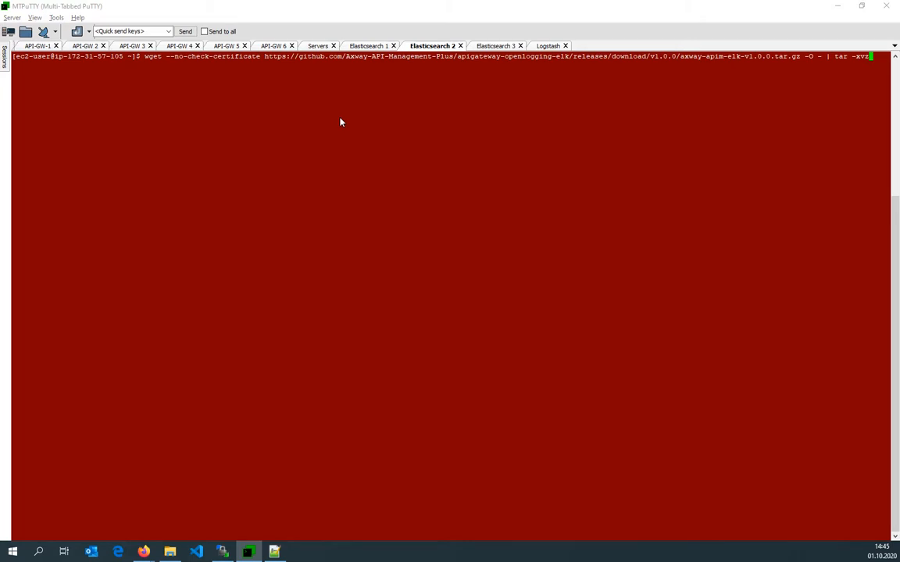
{"action": "type", "text": "f"}
{"action": "key", "text": "ctrl+c"}
Paste and run the wget command to download and extract the axway-apim-elk-v1.0.0 release.
{"action": "right_click", "coordinate": [340, 122]}
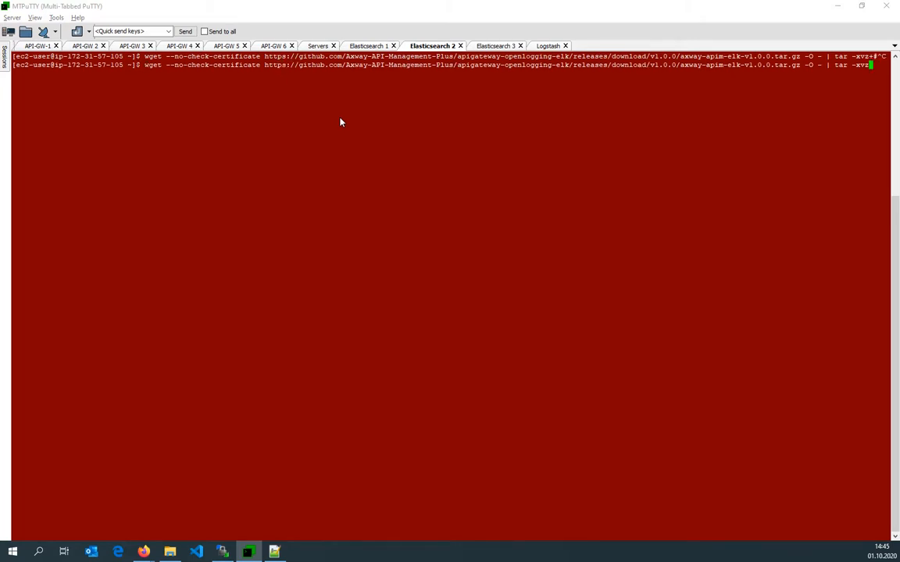
{"action": "key", "text": "Return"}
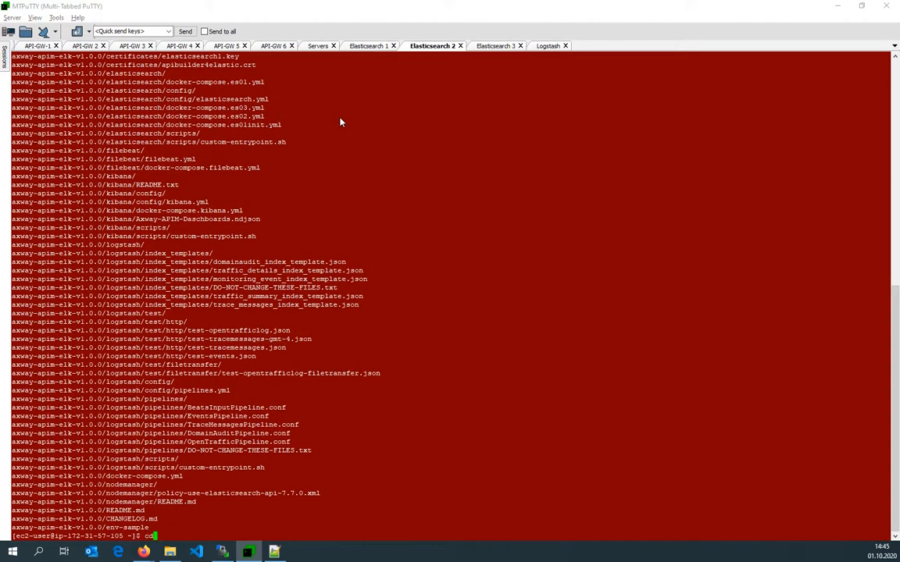
Change into the axway-apim-elk-v1.0.0 directory.
{"action": "type", "text": "cd ax"}
{"action": "key", "text": "Tab"}
{"action": "key", "text": "Return"}
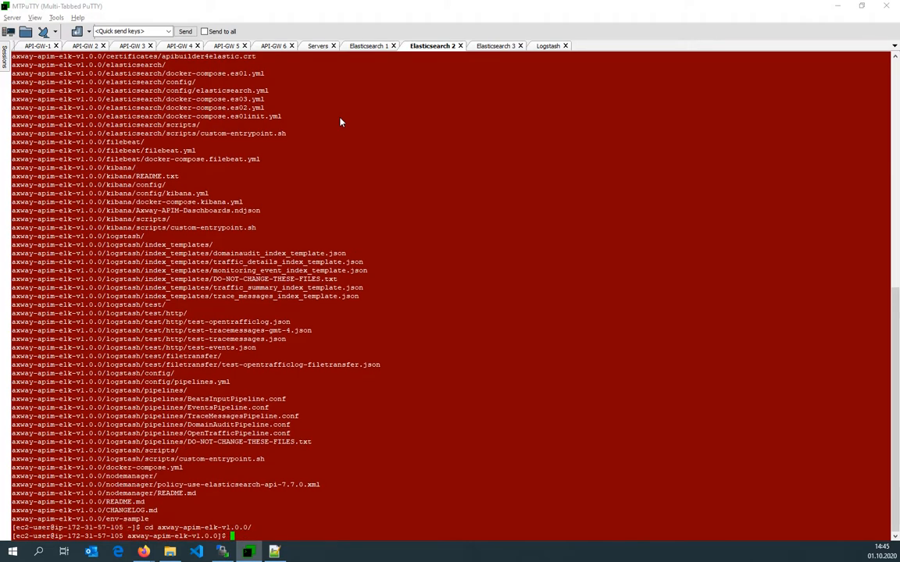
Download the .env file from axway-apim-elk-v1.0.0 in the Elasticsearch 1 session to the local elk-test folder.
{"action": "left_click", "coordinate": [223, 552]}
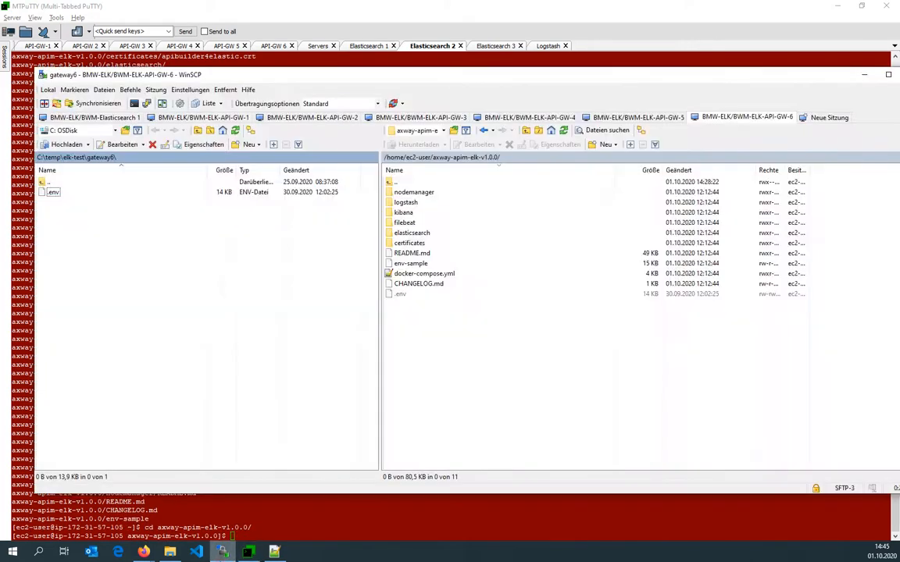
{"action": "left_click", "coordinate": [224, 552]}
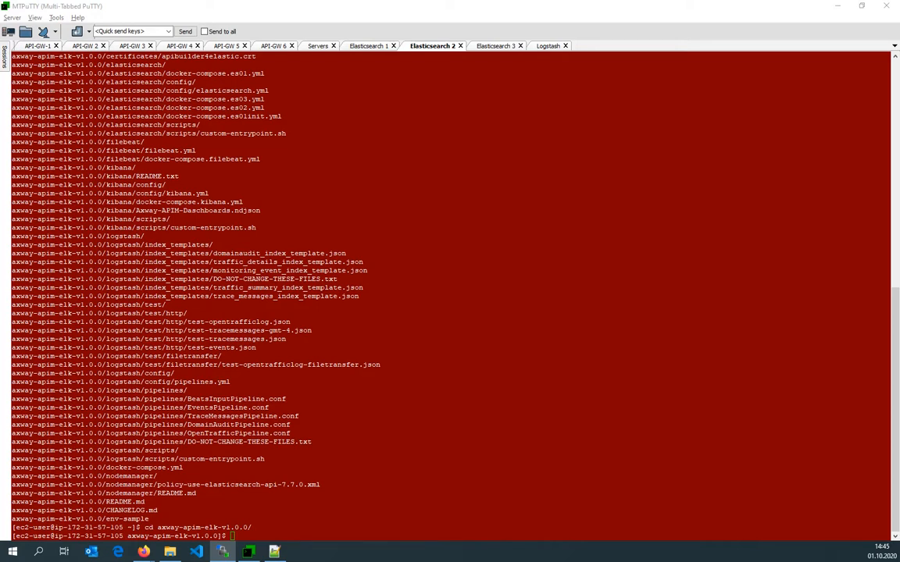
{"action": "left_click_drag", "start_coordinate": [469, 561], "coordinate": [455, 60]}
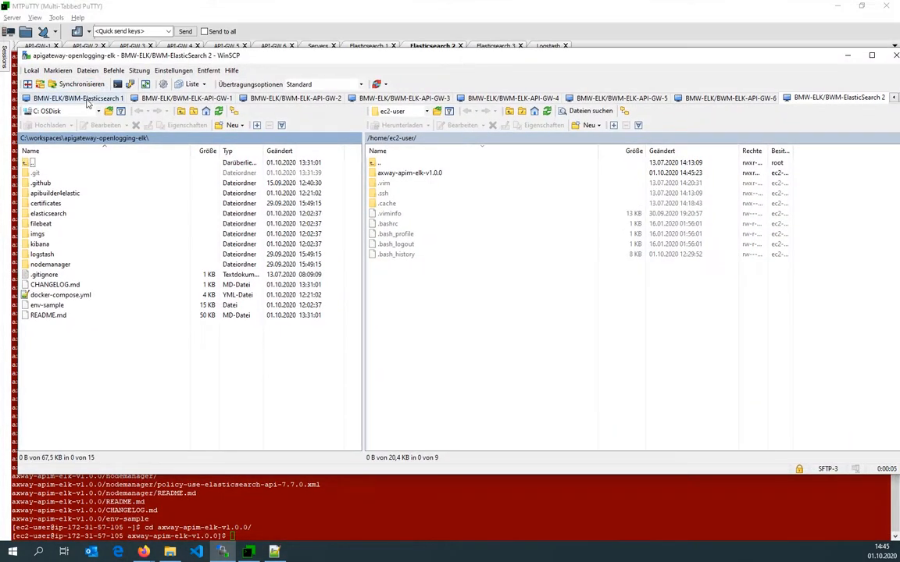
{"action": "left_click", "coordinate": [87, 100]}
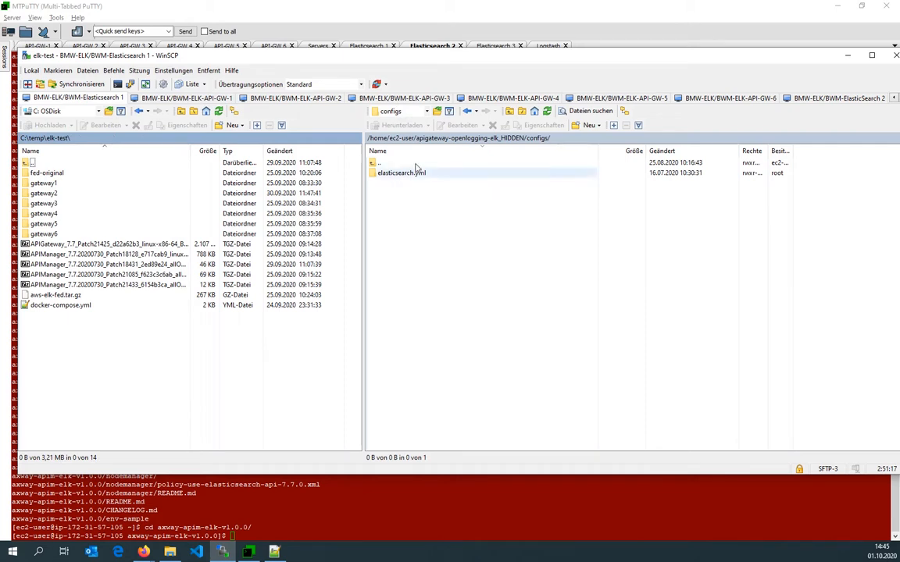
{"action": "left_click", "coordinate": [430, 139]}
{"action": "left_click", "coordinate": [403, 139]}
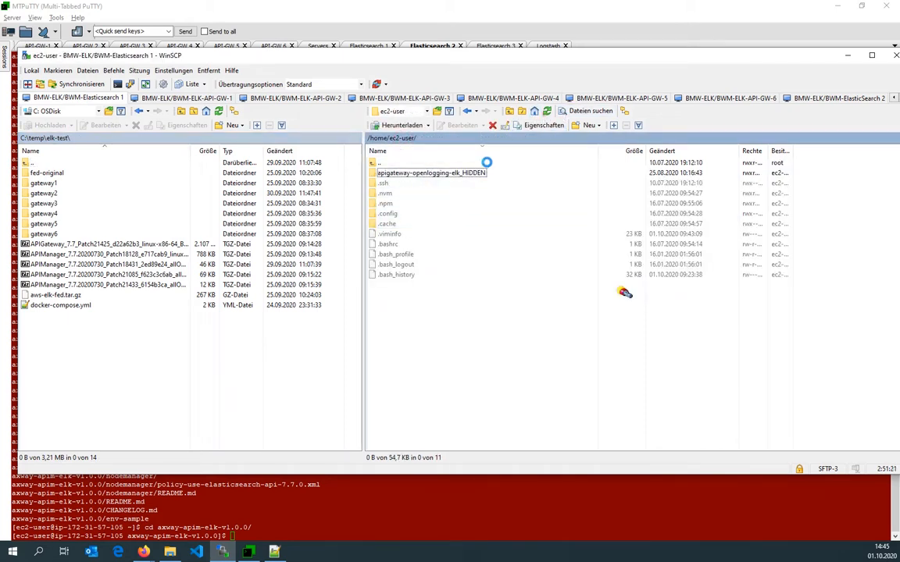
{"action": "double_click", "coordinate": [402, 174]}
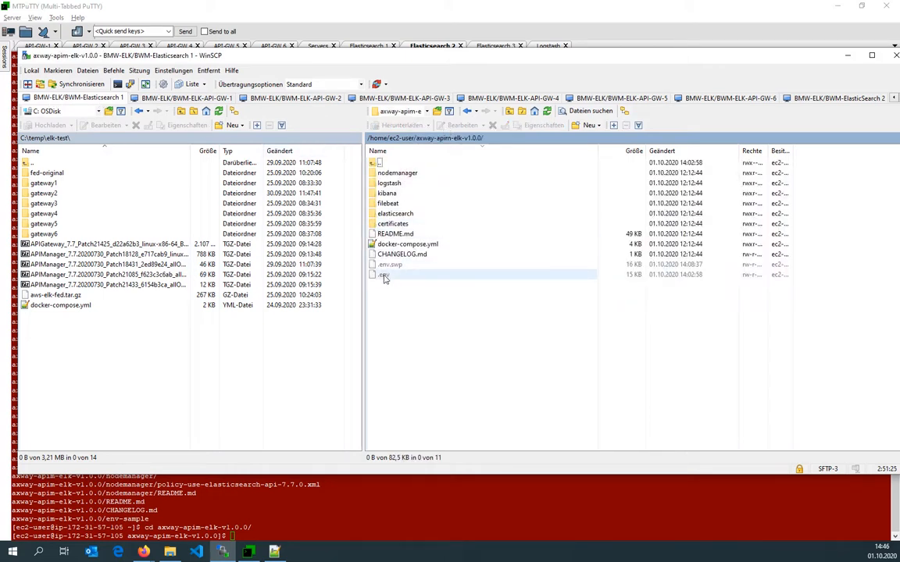
{"action": "left_click_drag", "start_coordinate": [385, 277], "coordinate": [69, 343]}
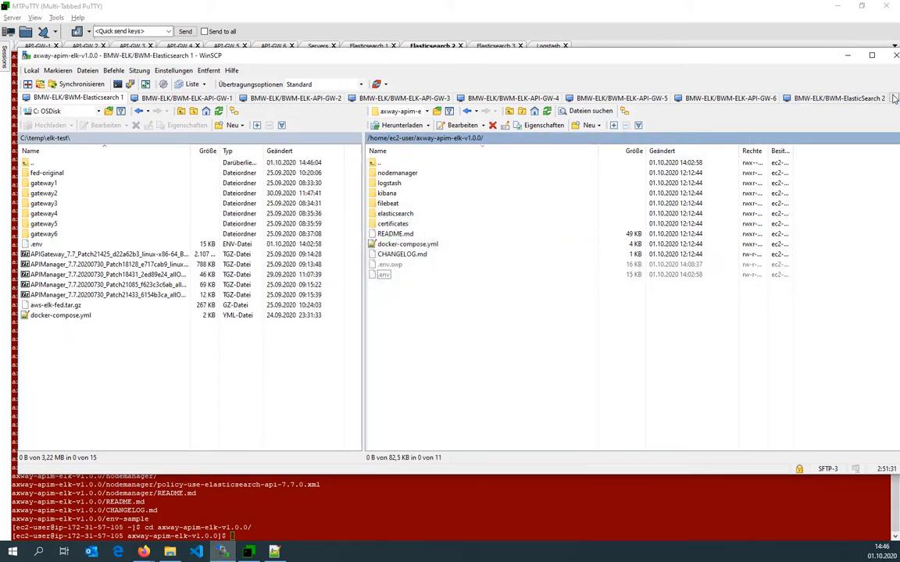
{"action": "left_click", "coordinate": [834, 56]}
{"action": "left_click", "coordinate": [793, 51]}
{"action": "left_click_drag", "start_coordinate": [714, 48], "coordinate": [678, 52]}
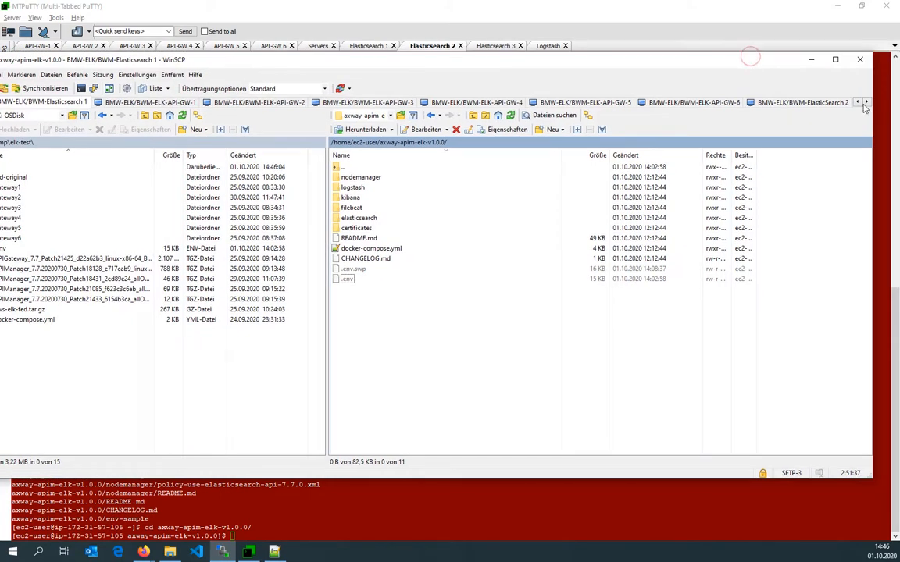
Open the remote axway-apim-elk-v1.0.0 folder in the ElasticSearch 2 session.
{"action": "left_click", "coordinate": [688, 102]}
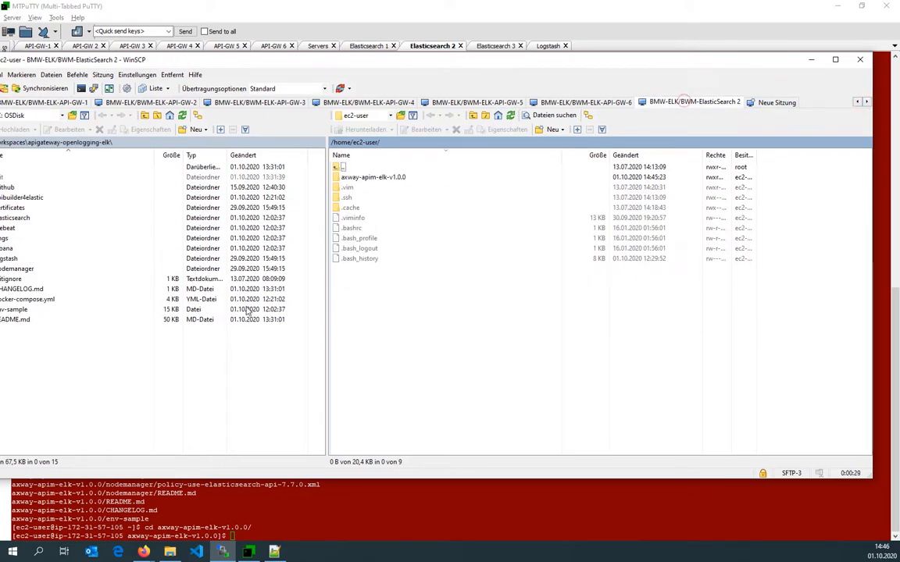
{"action": "left_click_drag", "start_coordinate": [221, 61], "coordinate": [321, 53]}
{"action": "double_click", "coordinate": [470, 171]}
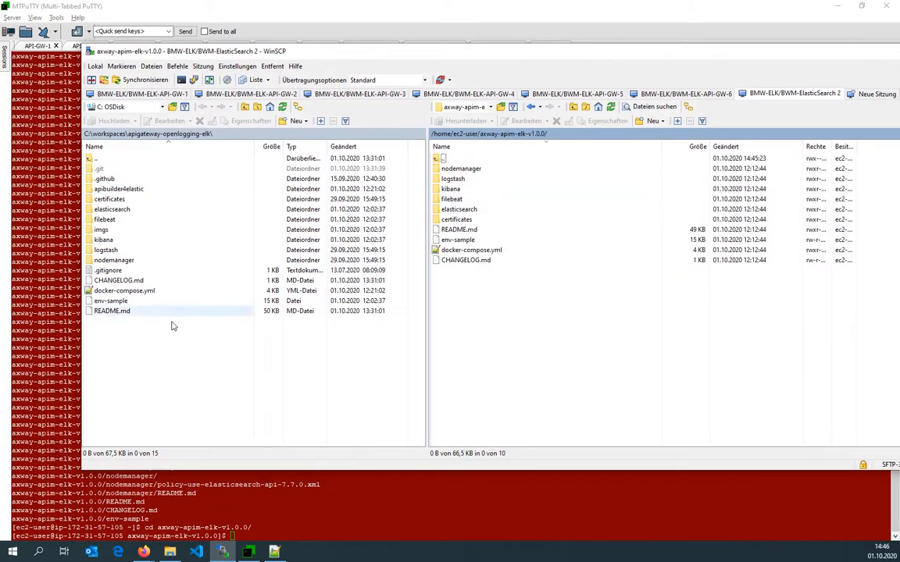
{"action": "left_click", "coordinate": [116, 327]}
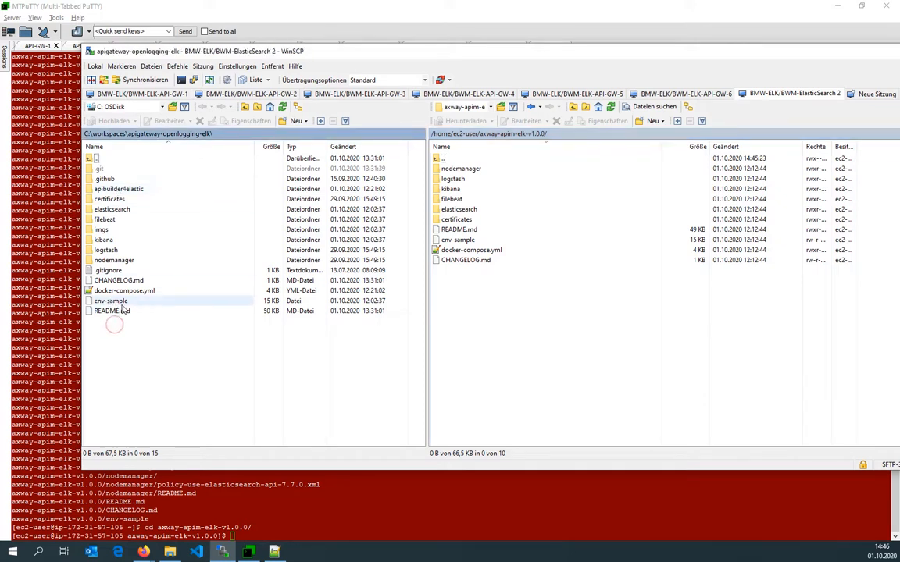
{"action": "left_click", "coordinate": [117, 93]}
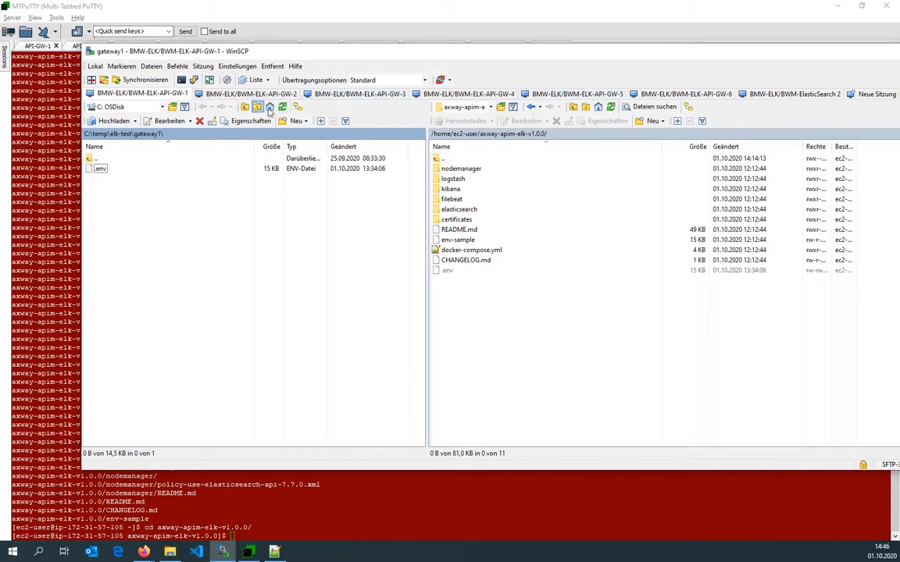
{"action": "left_click", "coordinate": [204, 138]}
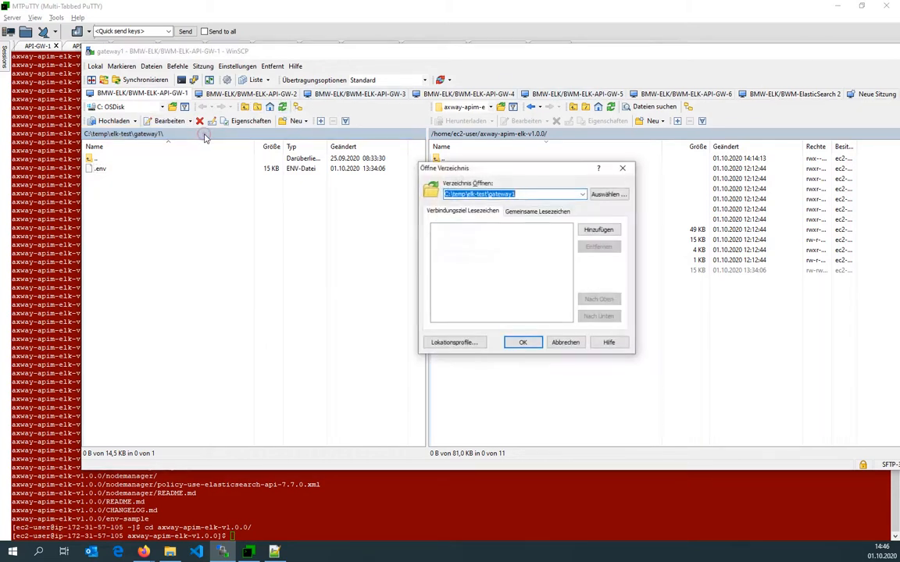
{"action": "key", "text": "Escape"}
Upload the .env file from local C:\temp\elk-test into the ElasticSearch 2 release folder.
{"action": "left_click", "coordinate": [809, 91]}
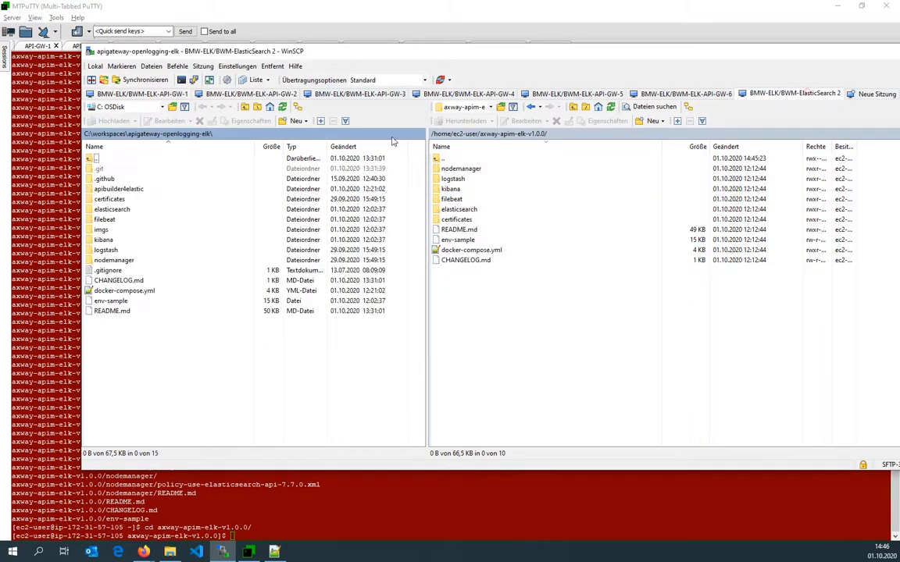
{"action": "left_click", "coordinate": [251, 138]}
{"action": "key", "text": "Return"}
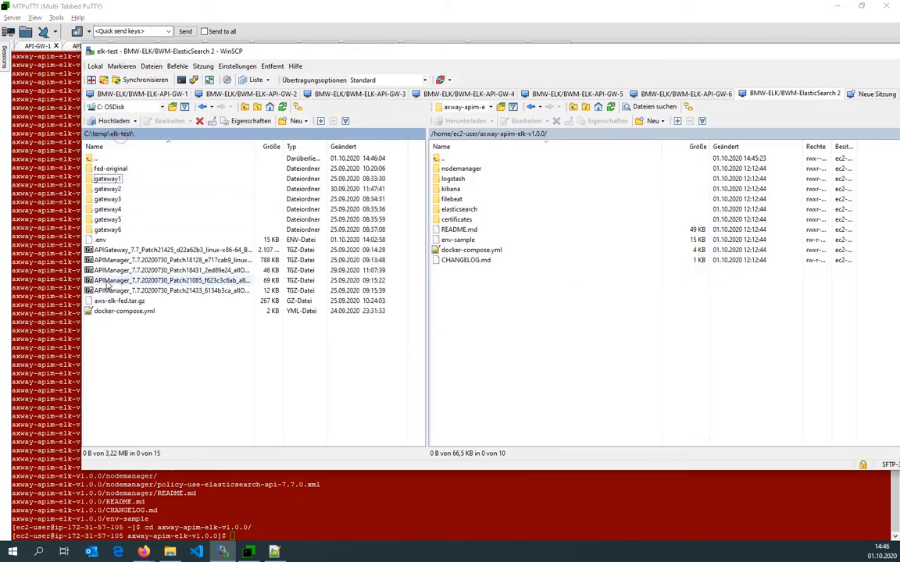
{"action": "left_click_drag", "start_coordinate": [484, 304], "coordinate": [528, 312]}
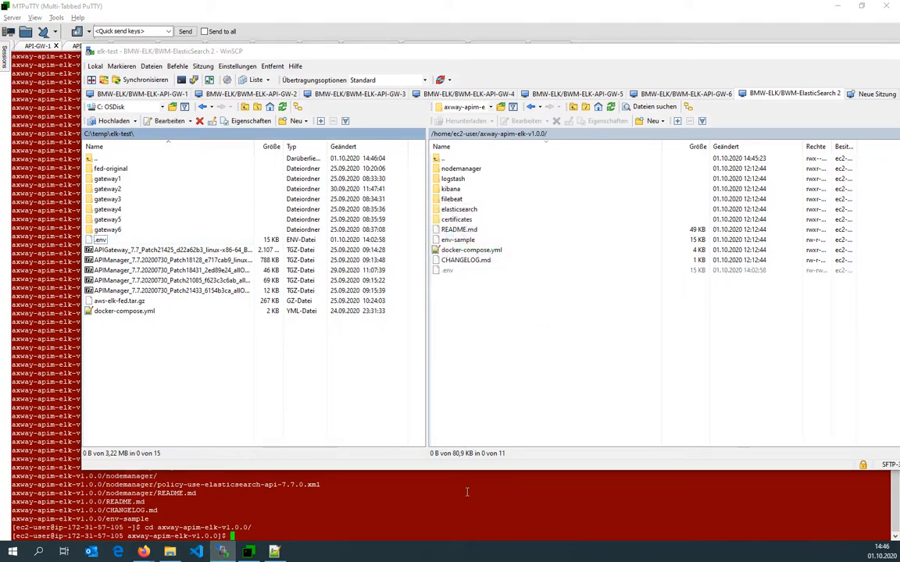
Open the .env file in vi in the terminal.
{"action": "left_click", "coordinate": [467, 492]}
{"action": "type", "text": "vi .env"}
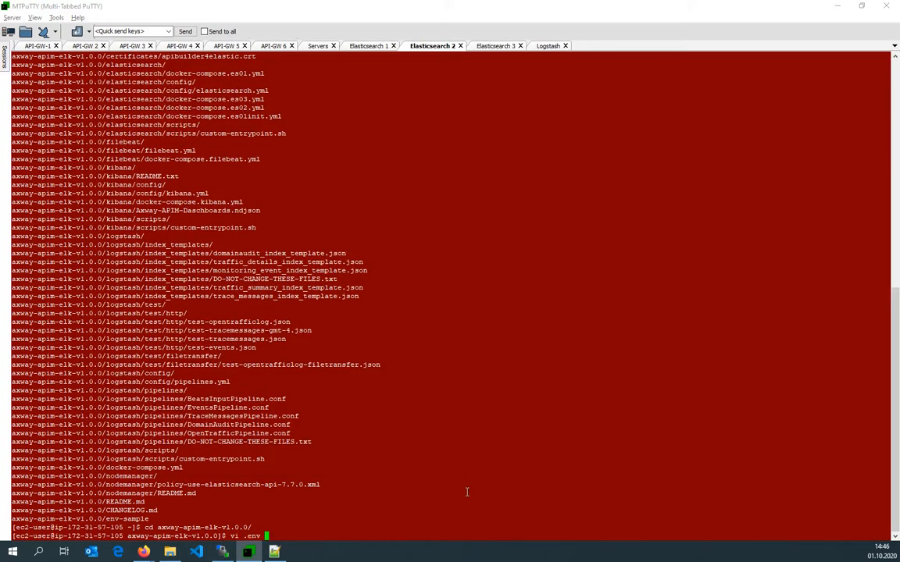
{"action": "key", "text": "Return"}
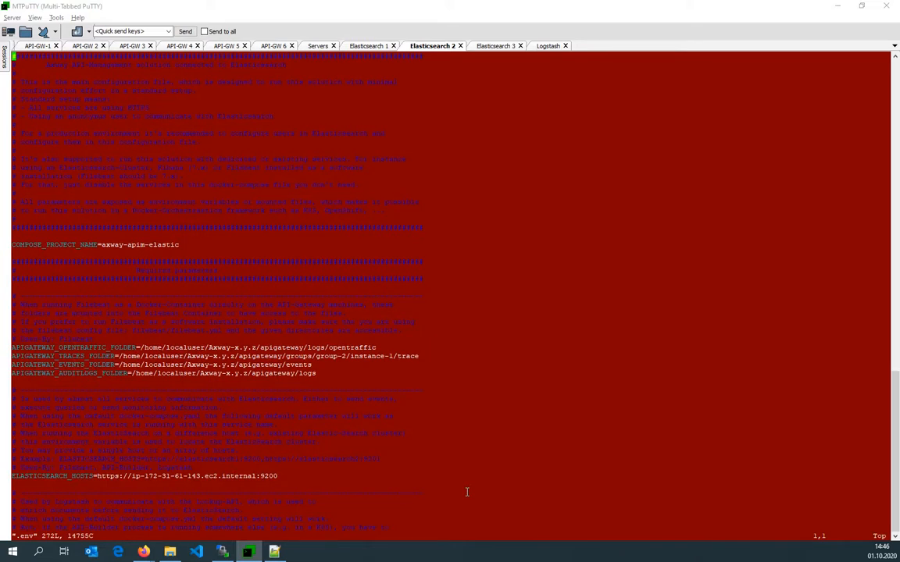
Append a comma to the ELASTICSEARCH_HOSTS value in the .env file and save it.
{"action": "key", "text": "Down"}
{"action": "key", "text": "Down"}
{"action": "key", "text": "Down"}
{"action": "key", "text": "Down"}
{"action": "key", "text": "Down"}
{"action": "key", "text": "Down"}
{"action": "key", "text": "Down"}
{"action": "key", "text": "Down"}
{"action": "key", "text": "Down"}
{"action": "key", "text": "Down"}
{"action": "key", "text": "Down"}
{"action": "key", "text": "Down"}
{"action": "key", "text": "Down"}
{"action": "key", "text": "Down"}
{"action": "key", "text": "Down"}
{"action": "key", "text": "Down"}
{"action": "key", "text": "Down"}
{"action": "key", "text": "Down"}
{"action": "key", "text": "Down"}
{"action": "key", "text": "Down"}
{"action": "key", "text": "Down"}
{"action": "key", "text": "Down"}
{"action": "key", "text": "Down"}
{"action": "key", "text": "Down"}
{"action": "key", "text": "Down"}
{"action": "key", "text": "Down"}
{"action": "key", "text": "Down"}
{"action": "key", "text": "Down"}
{"action": "type", "text": "A,"}
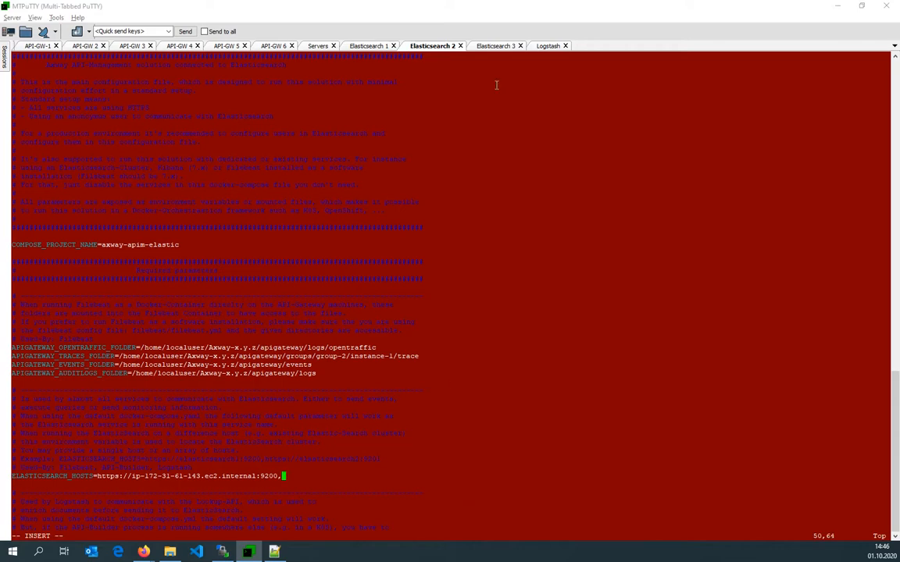
{"action": "key", "text": "Escape"}
{"action": "type", "text": ":wq"}
{"action": "key", "text": "Return"}
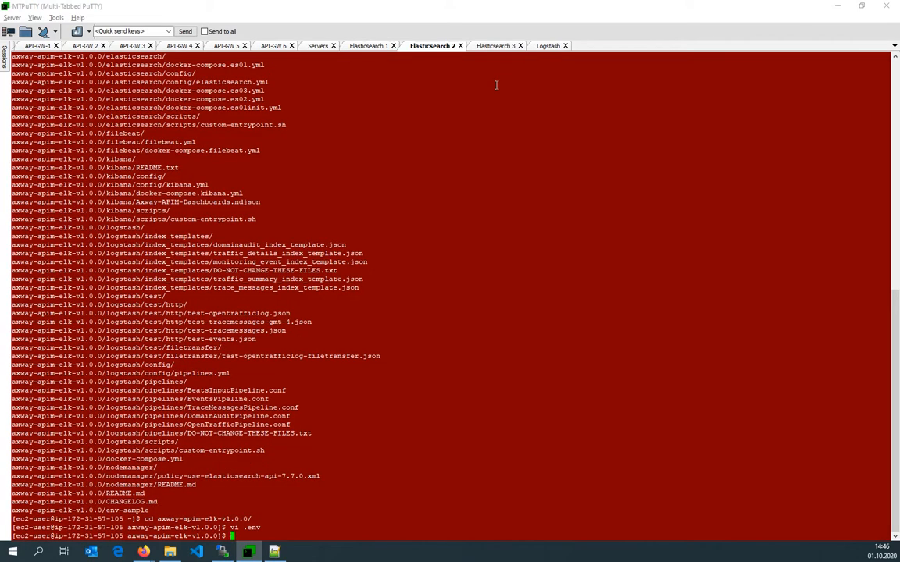
Print this machine's hostname in the terminal.
{"action": "type", "text": "hostname"}
{"action": "key", "text": "Return"}
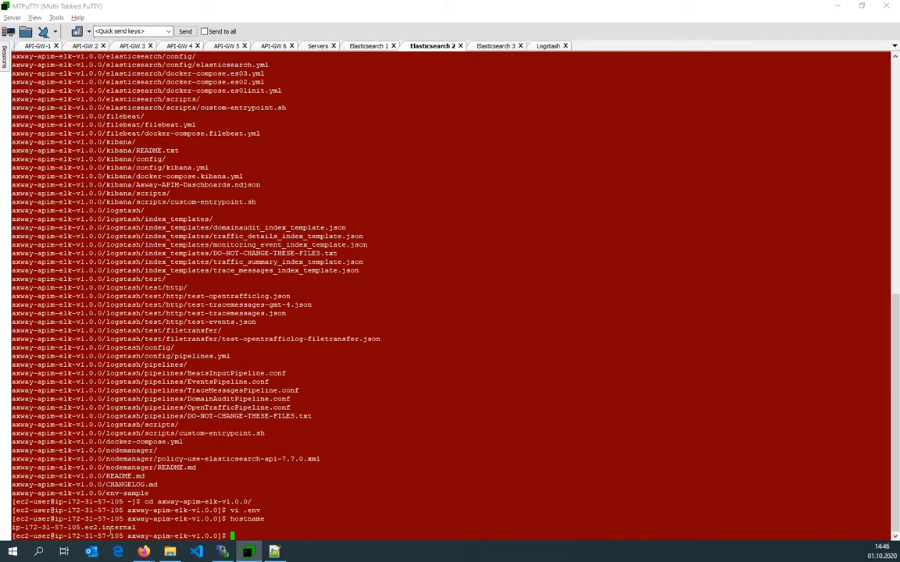
Copy the printed hostname and reopen the .env file in vi.
{"action": "triple_click", "coordinate": [110, 528]}
{"action": "key", "text": "ctrl+c"}
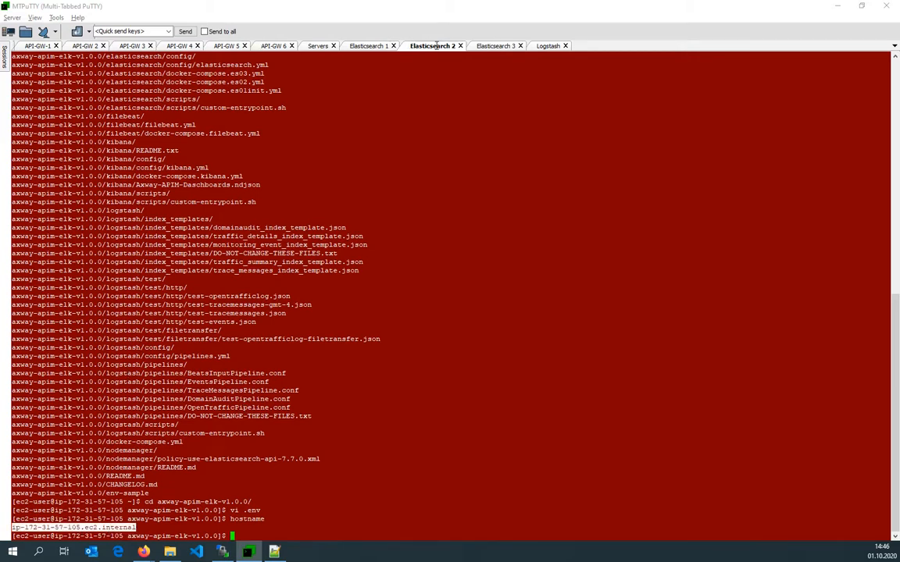
{"action": "key", "text": "Up"}
{"action": "key", "text": "Up"}
{"action": "key", "text": "Return"}
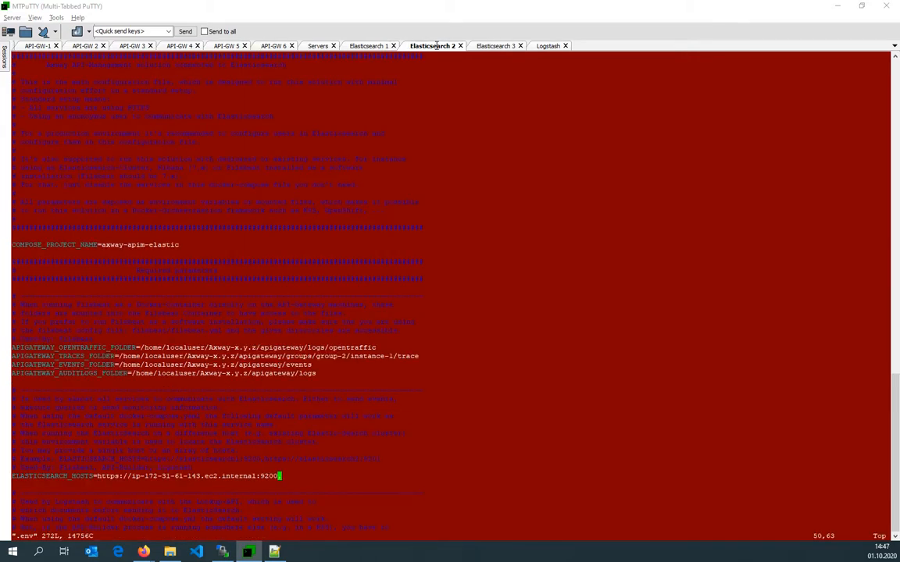
{"action": "key", "text": "shift+a"}
{"action": "type", "text": ",https"}
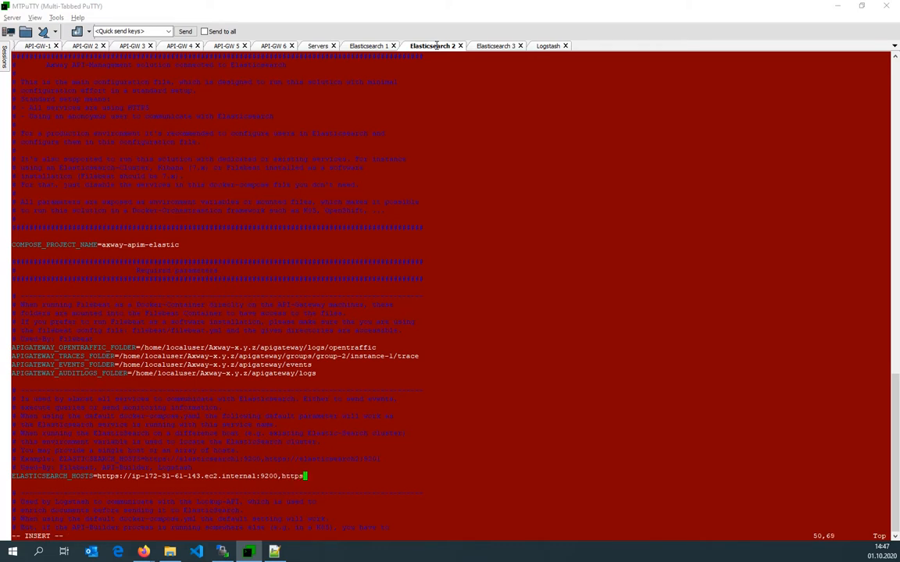
{"action": "type", "text": "://"}
{"action": "key", "text": "shift+Insert"}
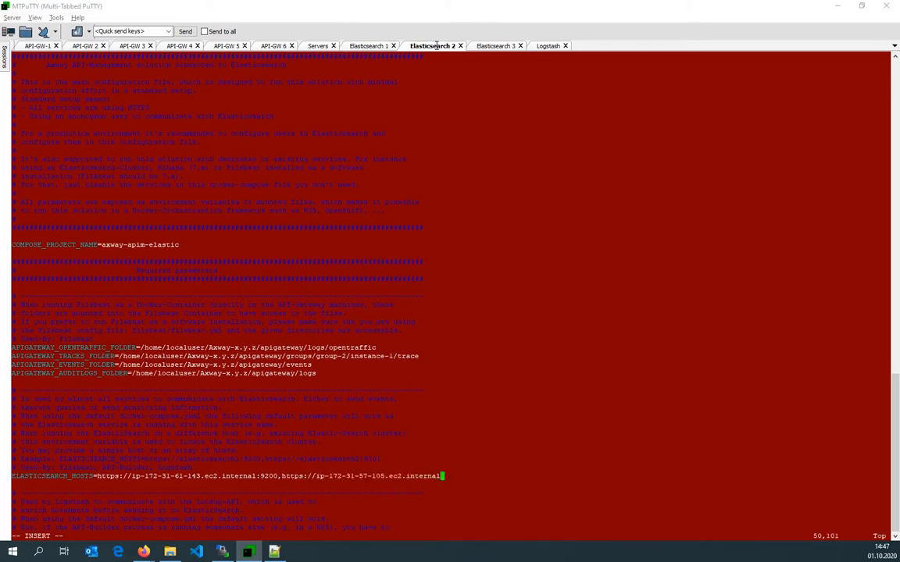
{"action": "type", "text": ":"}
{"action": "left_click_drag", "start_coordinate": [380, 460], "coordinate": [363, 460]}
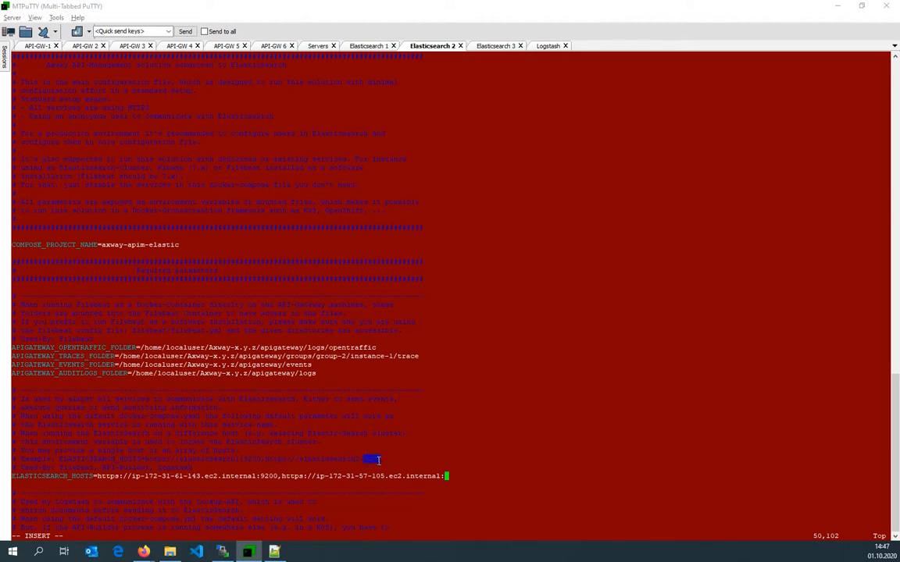
{"action": "right_click", "coordinate": [425, 379]}
{"action": "key", "text": "Escape"}
Copy the complete two-host ELASTICSEARCH_HOSTS value and switch to the Elasticsearch 1 session.
{"action": "left_click_drag", "start_coordinate": [279, 478], "coordinate": [458, 479]}
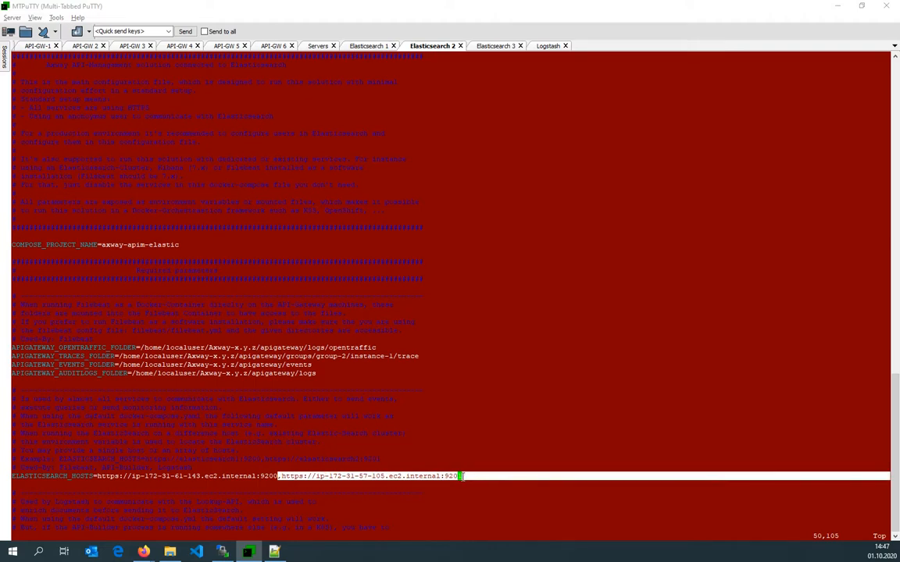
{"action": "left_click_drag", "start_coordinate": [96, 477], "coordinate": [462, 478]}
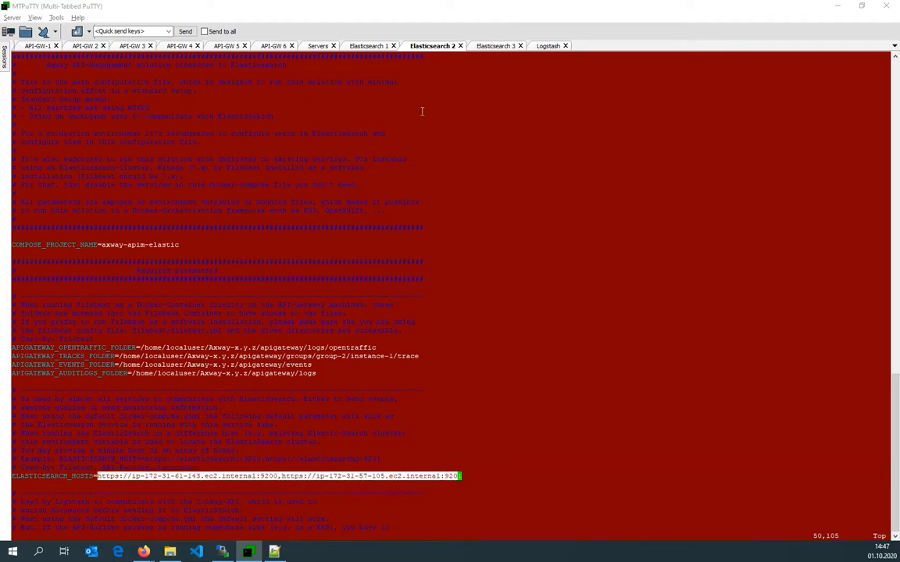
{"action": "left_click", "coordinate": [356, 46]}
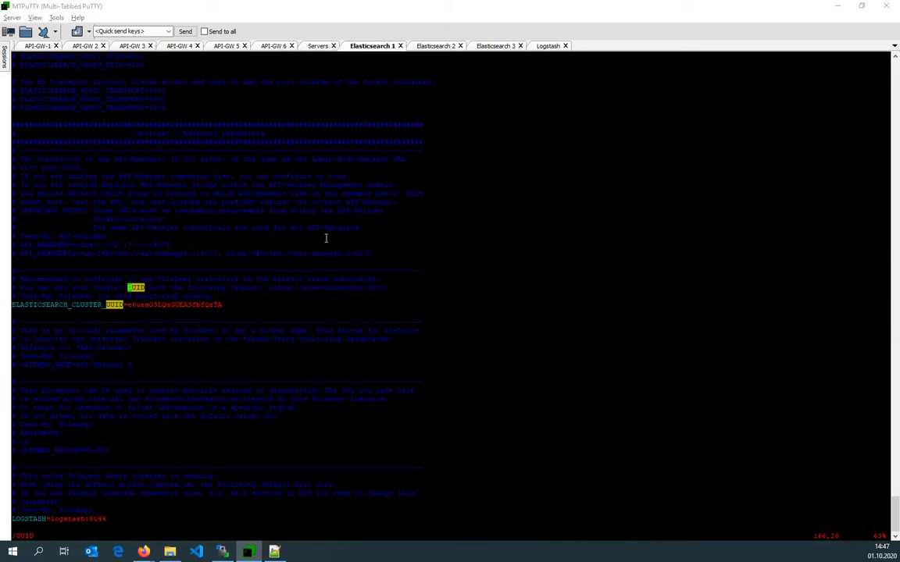
Replace the ELASTICSEARCH_HOSTS value in the Elasticsearch 1 .env with the copied two-host list and save the file.
{"action": "key", "text": "g"}
{"action": "key", "text": "g"}
{"action": "key", "text": "Down"}
{"action": "key", "text": "Down"}
{"action": "key", "text": "Down"}
{"action": "key", "text": "Down"}
{"action": "key", "text": "Down"}
{"action": "key", "text": "Down"}
{"action": "key", "text": "Down"}
{"action": "key", "text": "Down"}
{"action": "key", "text": "Down"}
{"action": "key", "text": "Down"}
{"action": "key", "text": "Down"}
{"action": "key", "text": "Down"}
{"action": "key", "text": "Down"}
{"action": "key", "text": "Down"}
{"action": "key", "text": "Down"}
{"action": "key", "text": "Down"}
{"action": "key", "text": "Down"}
{"action": "key", "text": "Down"}
{"action": "key", "text": "Down"}
{"action": "key", "text": "Down"}
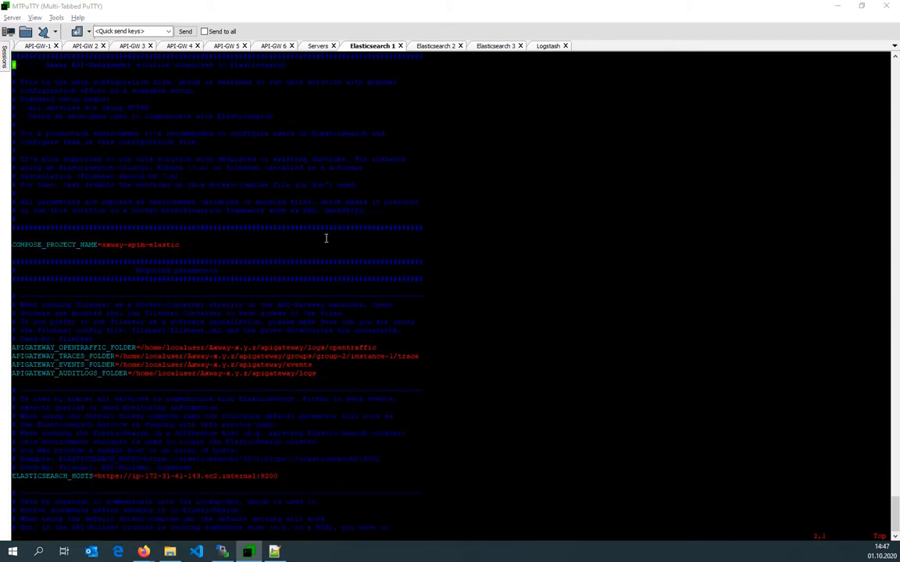
{"action": "key", "text": "Down"}
{"action": "key", "text": "Down"}
{"action": "key", "text": "Down"}
{"action": "key", "text": "Down"}
{"action": "key", "text": "Down"}
{"action": "key", "text": "Down"}
{"action": "key", "text": "Down"}
{"action": "key", "text": "Down"}
{"action": "key", "text": "Down"}
{"action": "key", "text": "Down"}
{"action": "key", "text": "Down"}
{"action": "key", "text": "Down"}
{"action": "key", "text": "Down"}
{"action": "key", "text": "Down"}
{"action": "key", "text": "Down"}
{"action": "key", "text": "Down"}
{"action": "key", "text": "Down"}
{"action": "key", "text": "Down"}
{"action": "key", "text": "Down"}
{"action": "key", "text": "Down"}
{"action": "key", "text": "Right"}
{"action": "key", "text": "Right"}
{"action": "key", "text": "Right"}
{"action": "key", "text": "Right"}
{"action": "key", "text": "Right"}
{"action": "key", "text": "Right"}
{"action": "key", "text": "Right"}
{"action": "key", "text": "Right"}
{"action": "key", "text": "Right"}
{"action": "key", "text": "Right"}
{"action": "key", "text": "Right"}
{"action": "key", "text": "Right"}
{"action": "key", "text": "Right"}
{"action": "key", "text": "Right"}
{"action": "key", "text": "Right"}
{"action": "key", "text": "Right"}
{"action": "key", "text": "Right"}
{"action": "key", "text": "Right"}
{"action": "key", "text": "Right"}
{"action": "key", "text": "Right"}
{"action": "key", "text": "shift+c"}
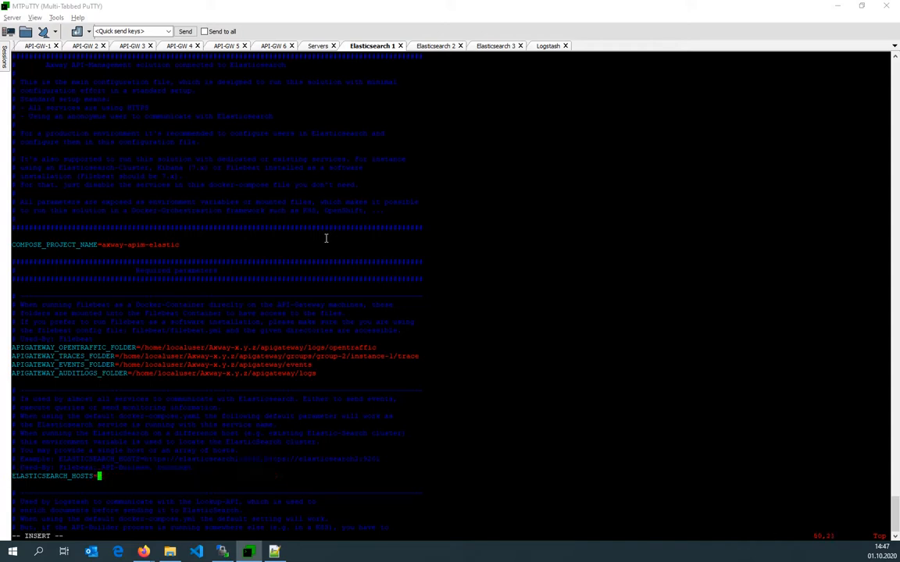
{"action": "right_click", "coordinate": [327, 239]}
{"action": "key", "text": "Escape"}
{"action": "type", "text": ":wq"}
{"action": "key", "text": "Return"}
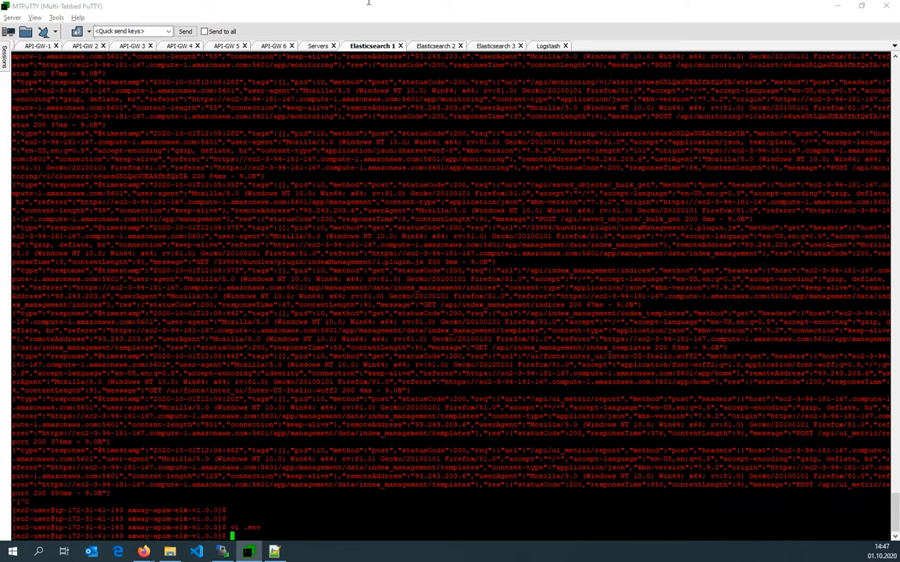
Return to the Elasticsearch 2 session and save and close its .env file.
{"action": "left_click", "coordinate": [426, 45]}
{"action": "left_click", "coordinate": [448, 393]}
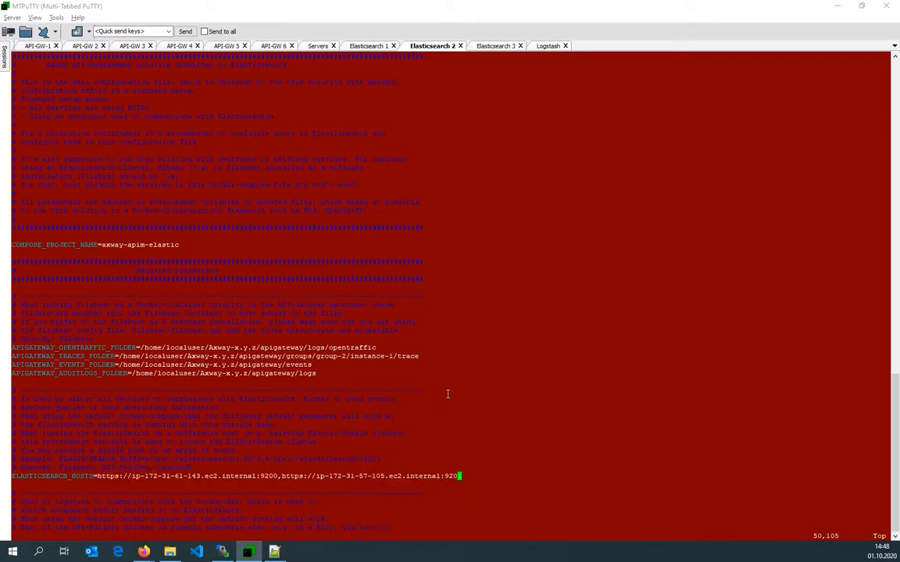
{"action": "type", "text": ":wq!"}
{"action": "key", "text": "Return"}
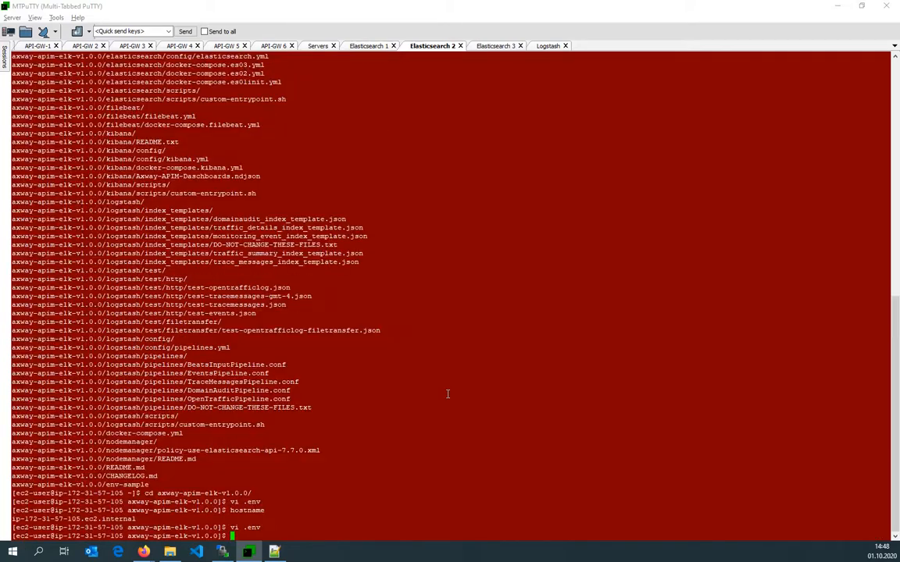
Read the Production Setup multi-node instructions in the GitHub documentation.
{"action": "mouse_move", "coordinate": [143, 552]}
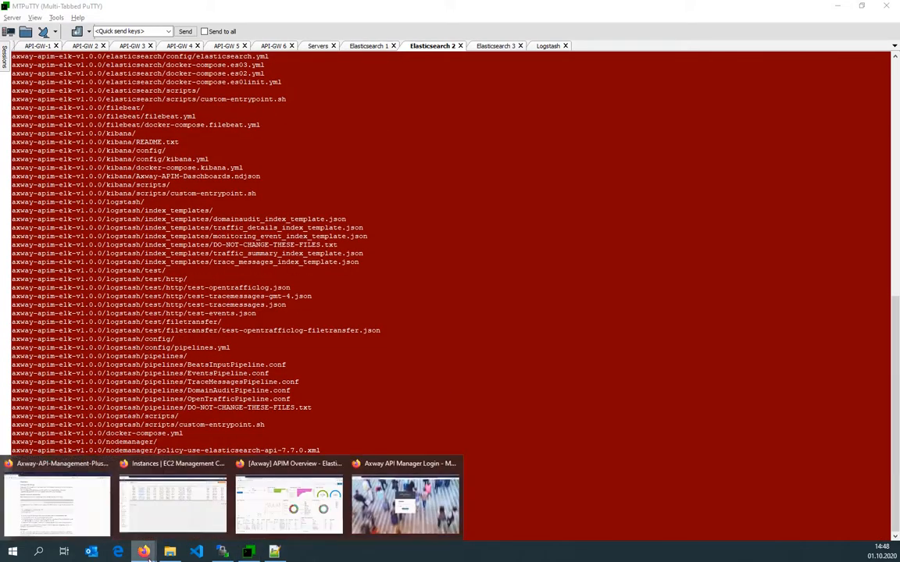
{"action": "left_click", "coordinate": [86, 515]}
{"action": "scroll", "coordinate": [102, 350], "scroll_direction": "down", "scroll_amount": 10}
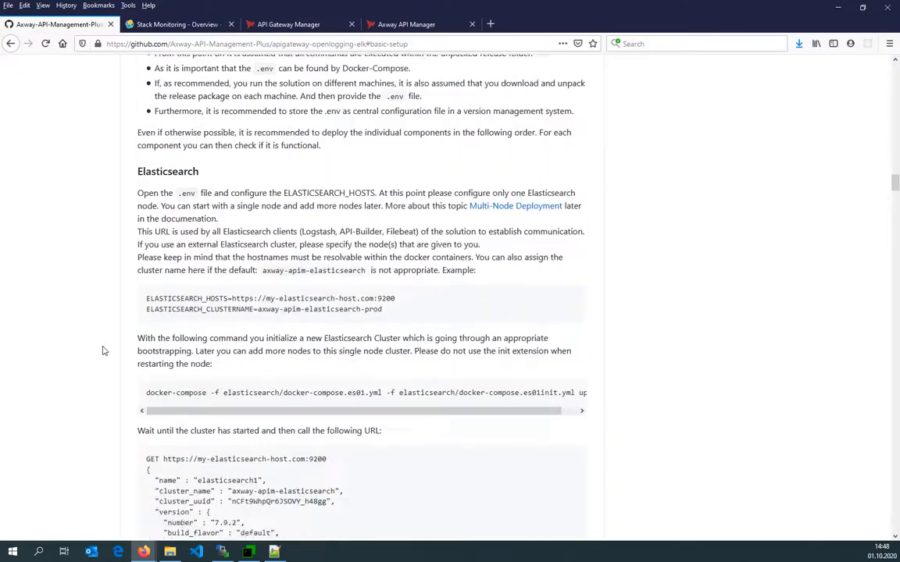
{"action": "left_click_drag", "start_coordinate": [895, 197], "coordinate": [896, 115]}
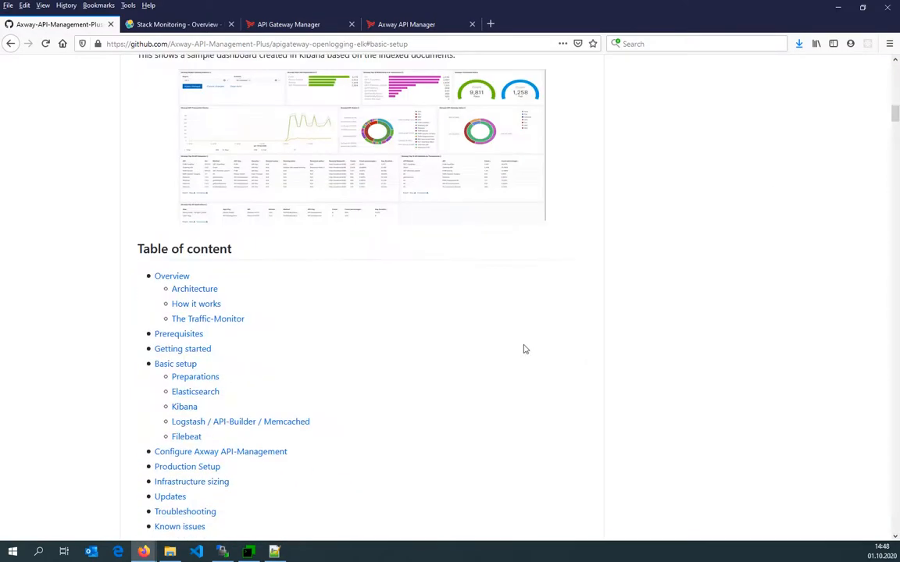
{"action": "scroll", "coordinate": [406, 391], "scroll_direction": "down", "scroll_amount": 3}
{"action": "left_click", "coordinate": [187, 358]}
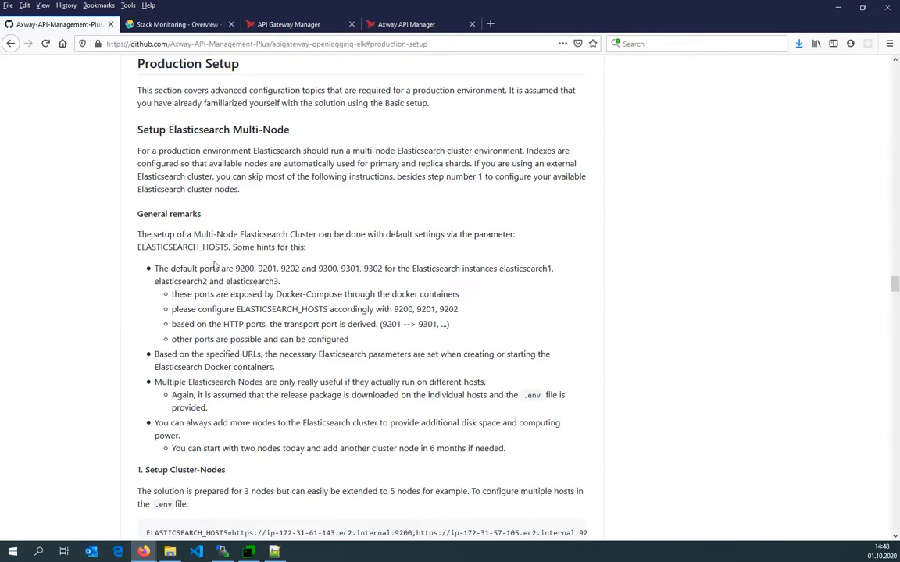
{"action": "scroll", "coordinate": [182, 443], "scroll_direction": "down", "scroll_amount": 5}
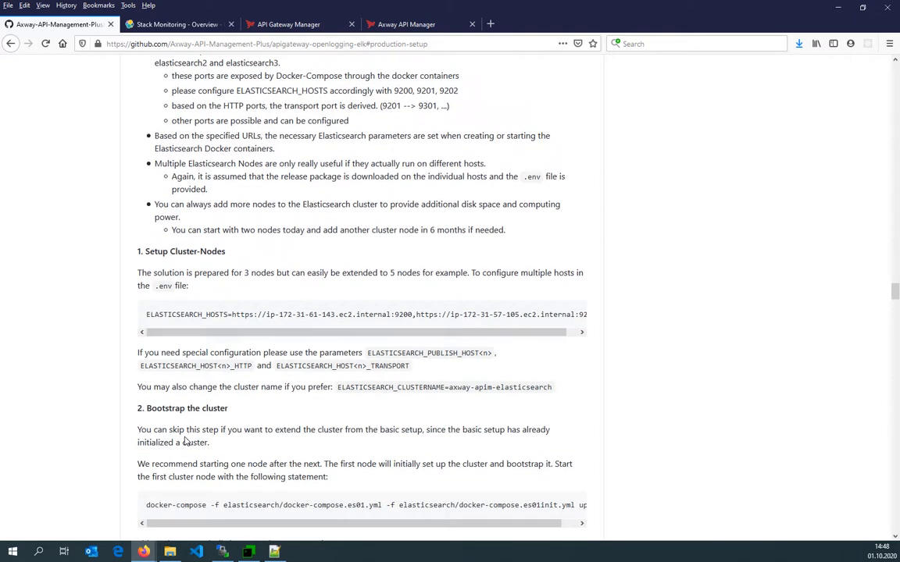
{"action": "scroll", "coordinate": [145, 375], "scroll_direction": "down", "scroll_amount": 1}
{"action": "scroll", "coordinate": [152, 400], "scroll_direction": "down", "scroll_amount": 1}
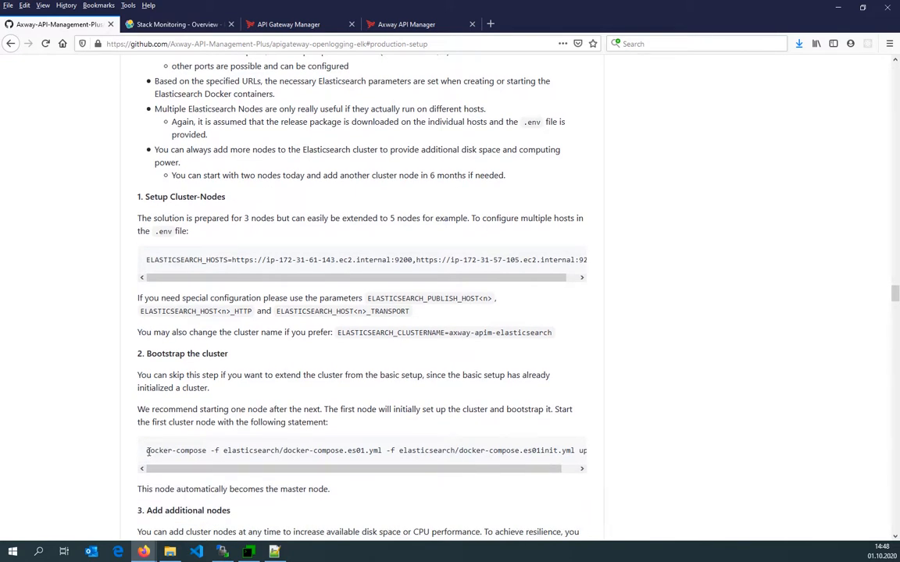
{"action": "scroll", "coordinate": [147, 450], "scroll_direction": "down", "scroll_amount": 3}
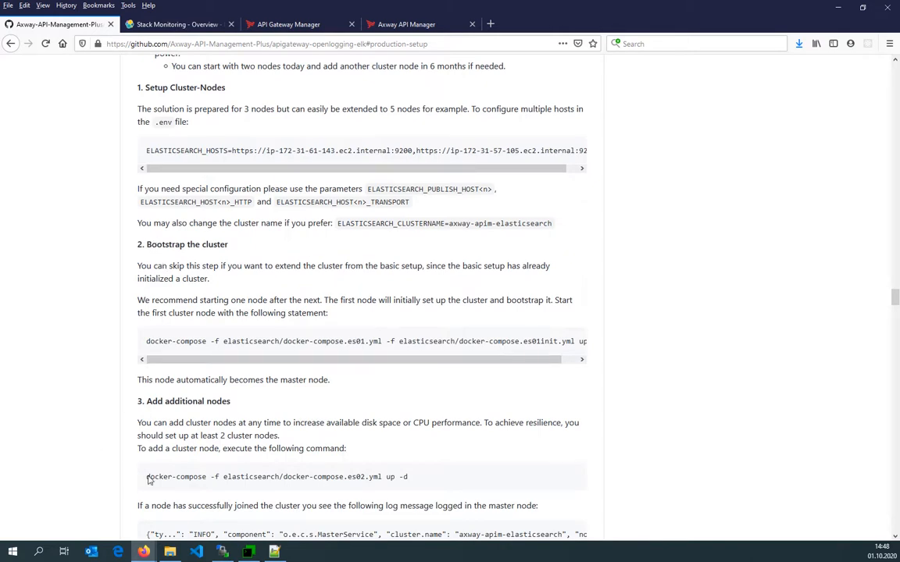
{"action": "scroll", "coordinate": [147, 478], "scroll_direction": "down", "scroll_amount": 2}
Copy the docker-compose -f elasticsearch/docker-compose.es02.yml up -d command and run it on Elasticsearch 2.
{"action": "left_click_drag", "start_coordinate": [147, 424], "coordinate": [422, 427]}
{"action": "key", "text": "ctrl+c"}
{"action": "key", "text": "alt+Tab"}
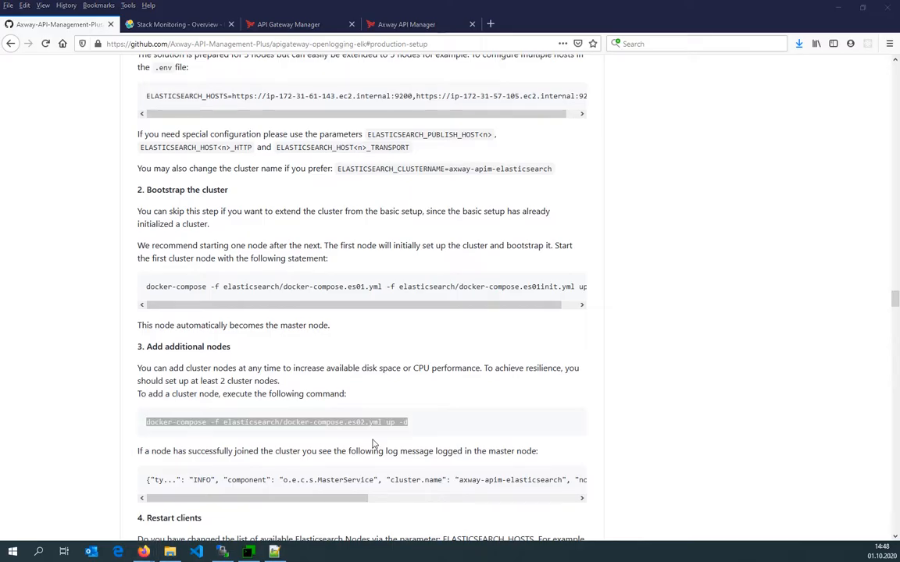
{"action": "right_click", "coordinate": [373, 445]}
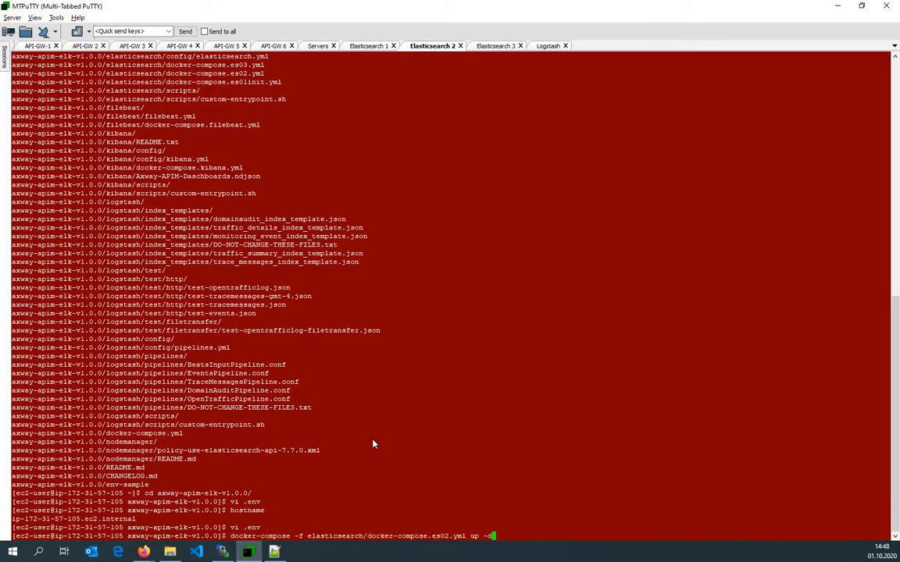
{"action": "key", "text": "Return"}
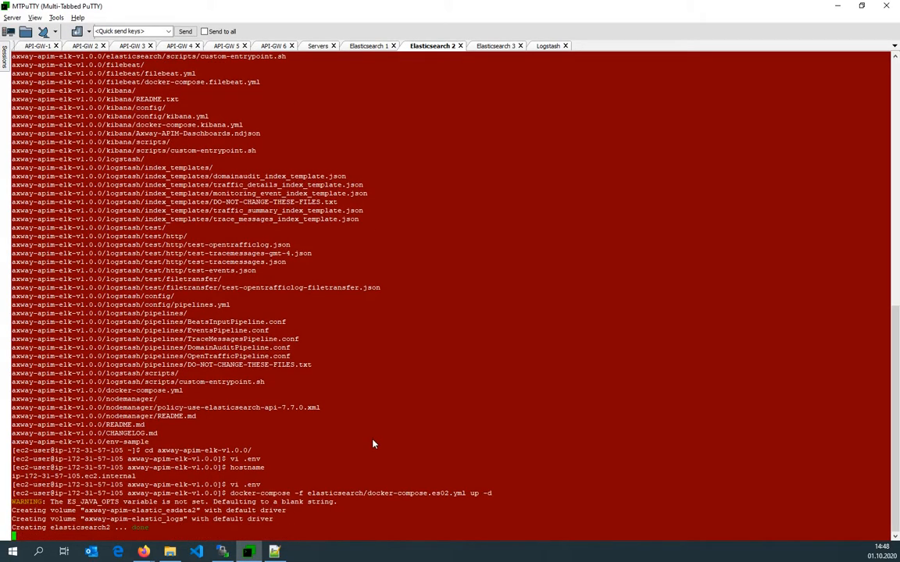
Show the logs of the elasticsearch2 container.
{"action": "type", "text": "docker "}
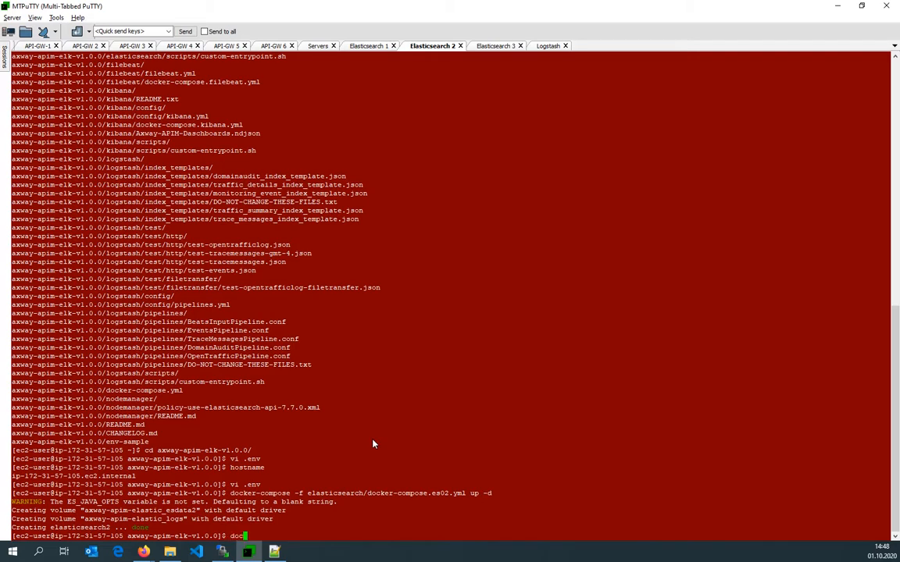
{"action": "type", "text": "logs el"}
{"action": "key", "text": "Tab"}
{"action": "key", "text": "BackSpace"}
{"action": "type", "text": "2"}
{"action": "key", "text": "Return"}
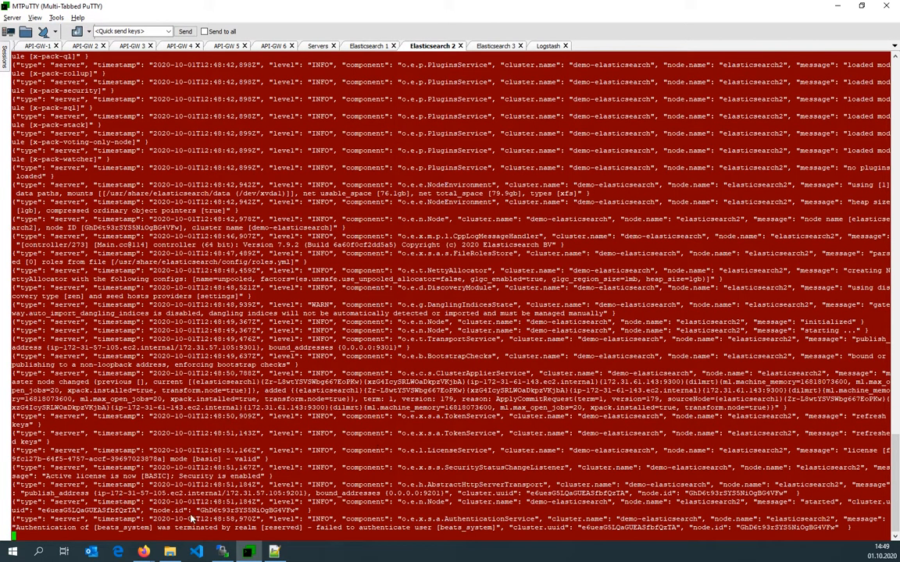
{"action": "left_click_drag", "start_coordinate": [189, 519], "coordinate": [453, 533]}
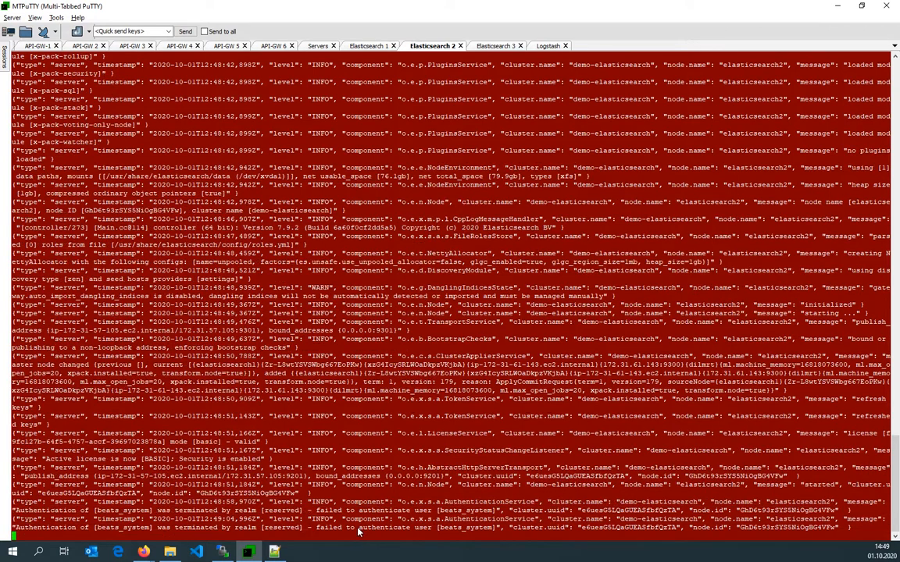
Inspect the cluster's indices in Stack Monitoring, including the apigw-trace-messages-2020 index's shard allocation.
{"action": "left_click", "coordinate": [838, 8]}
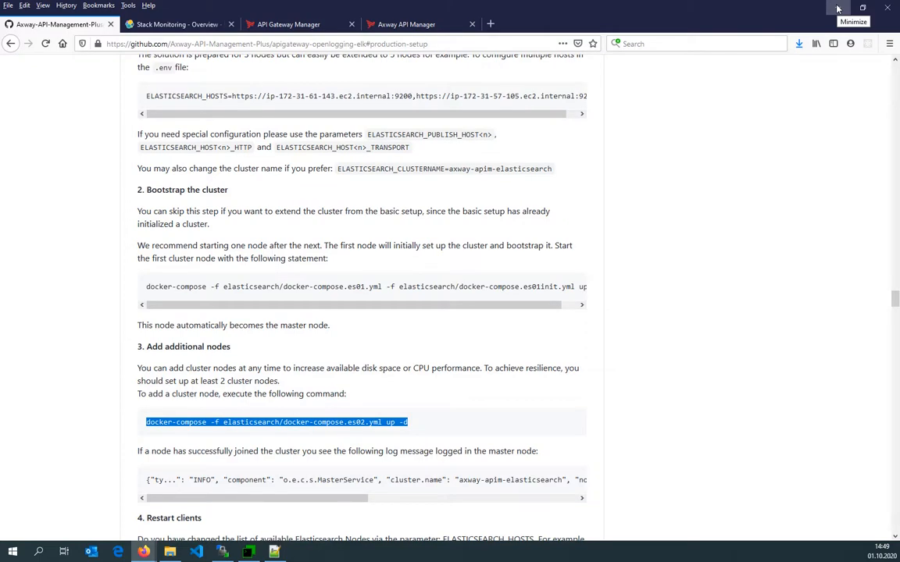
{"action": "left_click", "coordinate": [163, 24]}
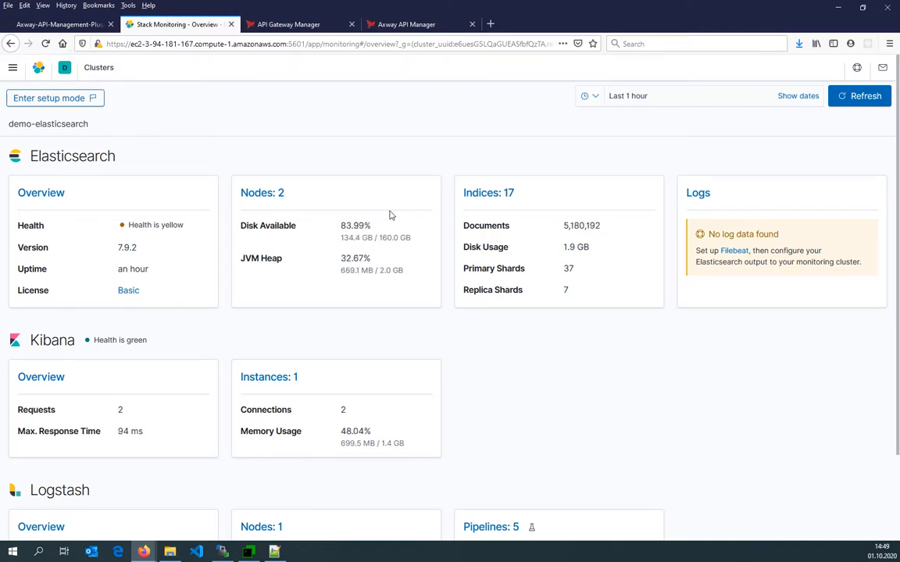
{"action": "left_click", "coordinate": [488, 193]}
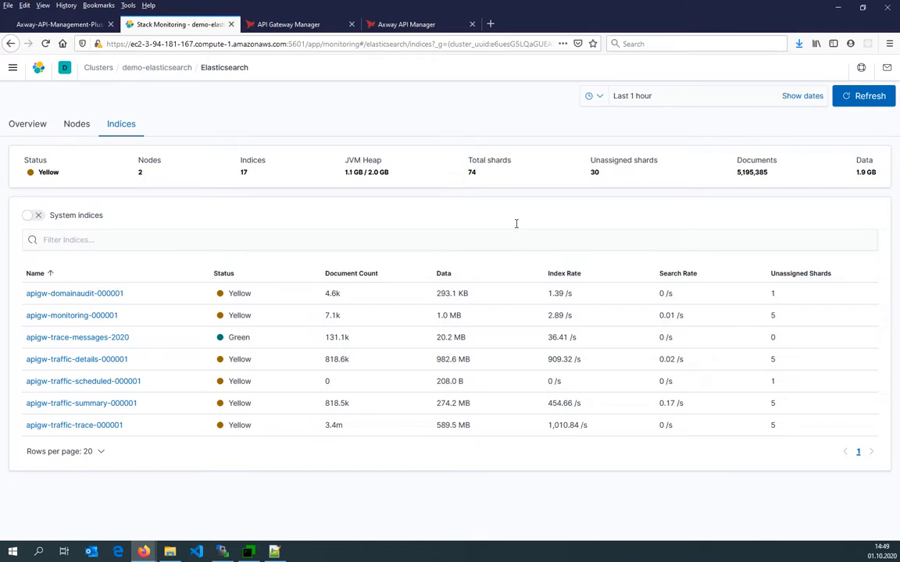
{"action": "left_click", "coordinate": [72, 339]}
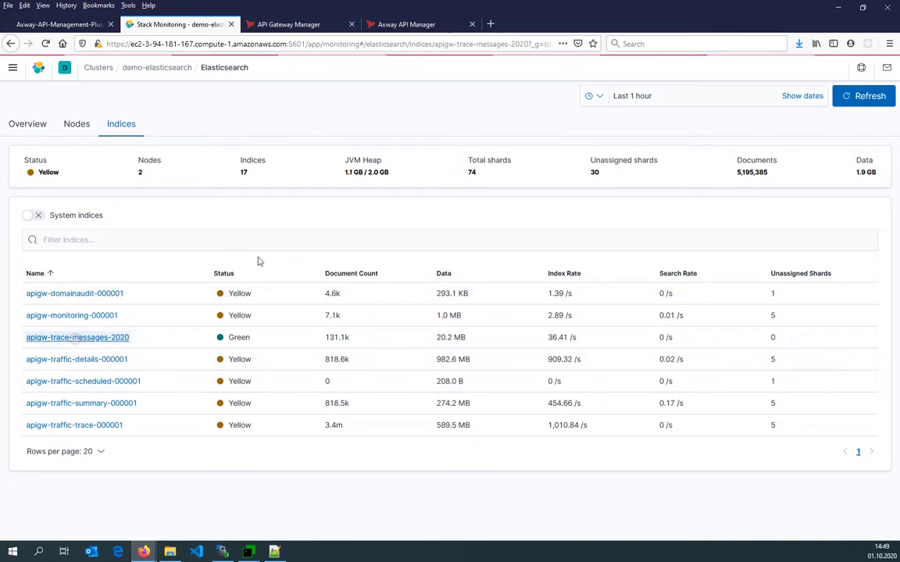
{"action": "scroll", "coordinate": [121, 355], "scroll_direction": "down", "scroll_amount": 5}
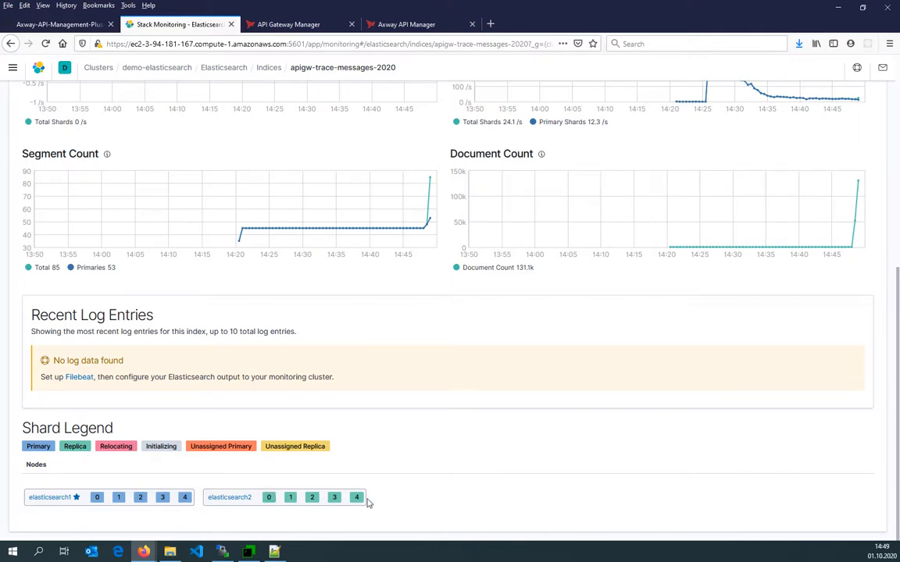
{"action": "scroll", "coordinate": [369, 503], "scroll_direction": "up", "scroll_amount": 5}
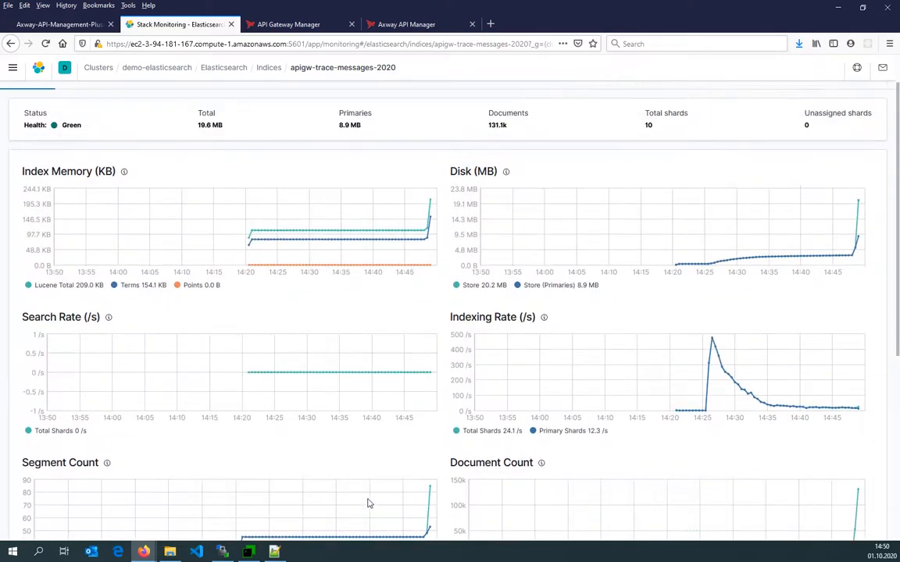
Refresh the cluster's indices overview in Stack Monitoring and review the Elasticsearch 2 log output.
{"action": "left_click", "coordinate": [268, 68]}
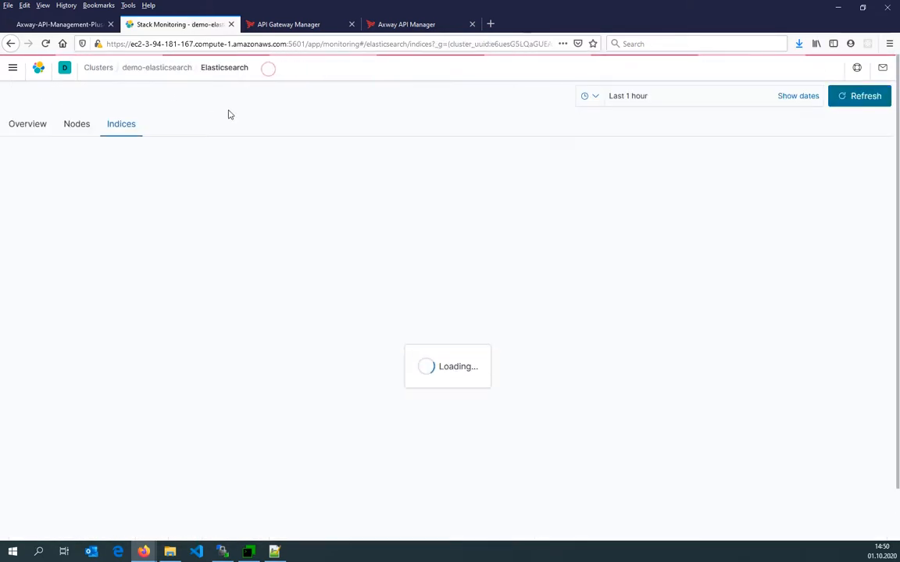
{"action": "left_click", "coordinate": [864, 96]}
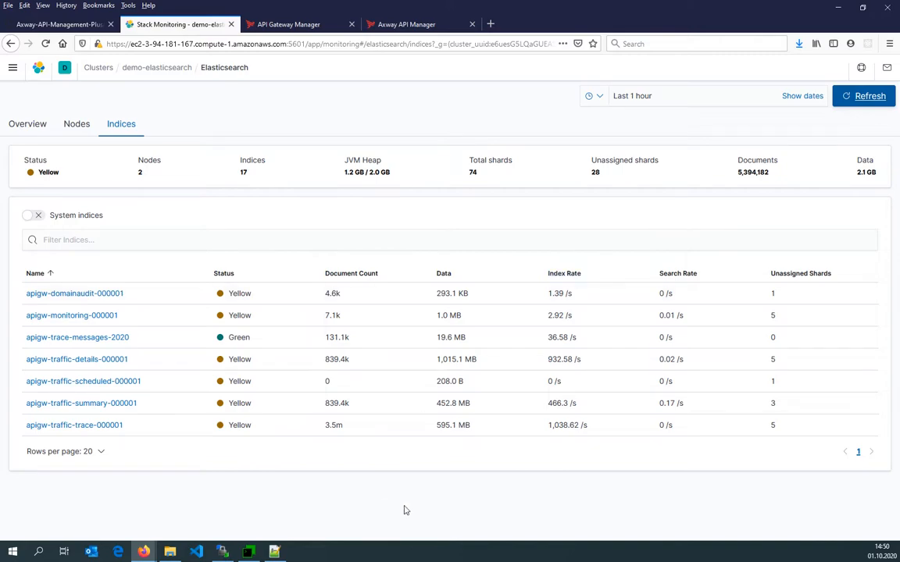
{"action": "left_click", "coordinate": [249, 551]}
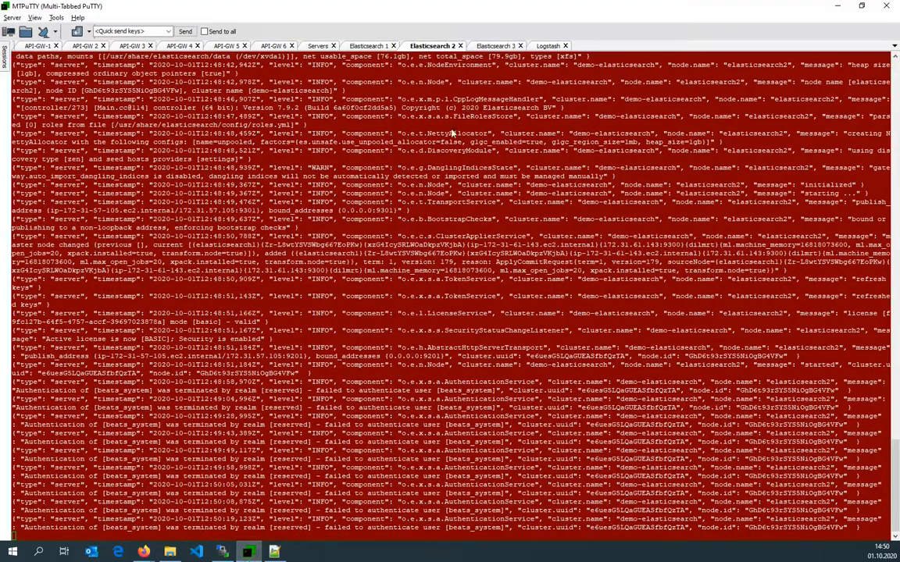
Copy the documented wget download-and-extract command, run it on Elasticsearch 3, and change into axway-apim-elk-v1.0.0.
{"action": "left_click", "coordinate": [483, 46]}
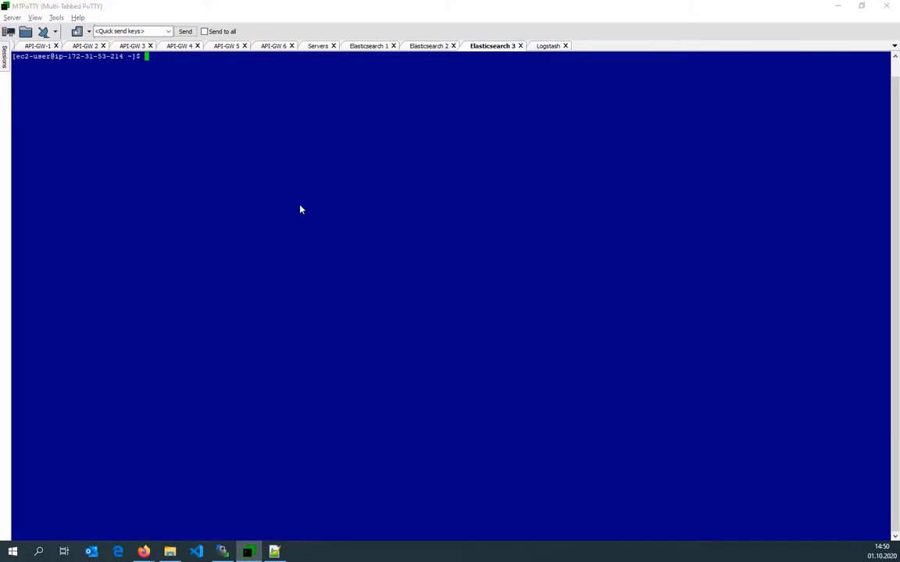
{"action": "mouse_move", "coordinate": [144, 550]}
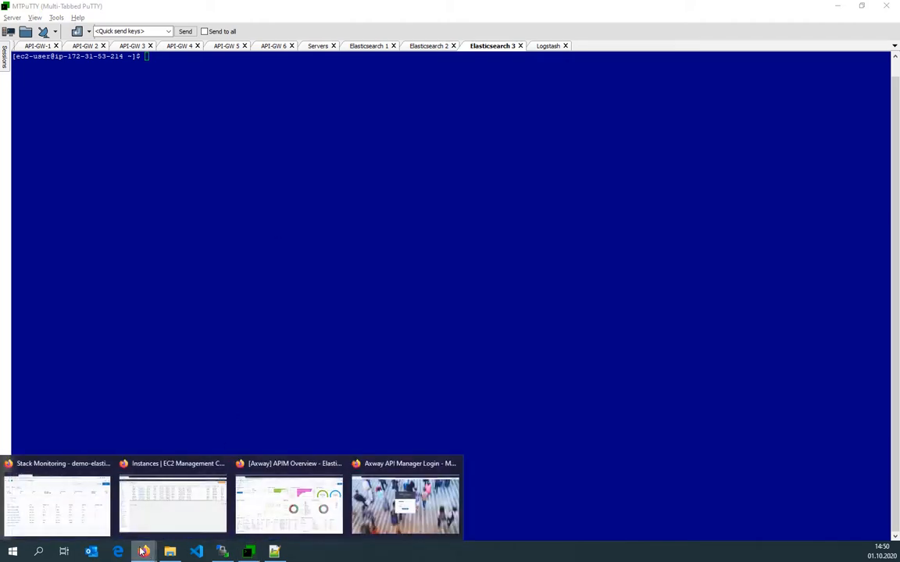
{"action": "left_click", "coordinate": [91, 506]}
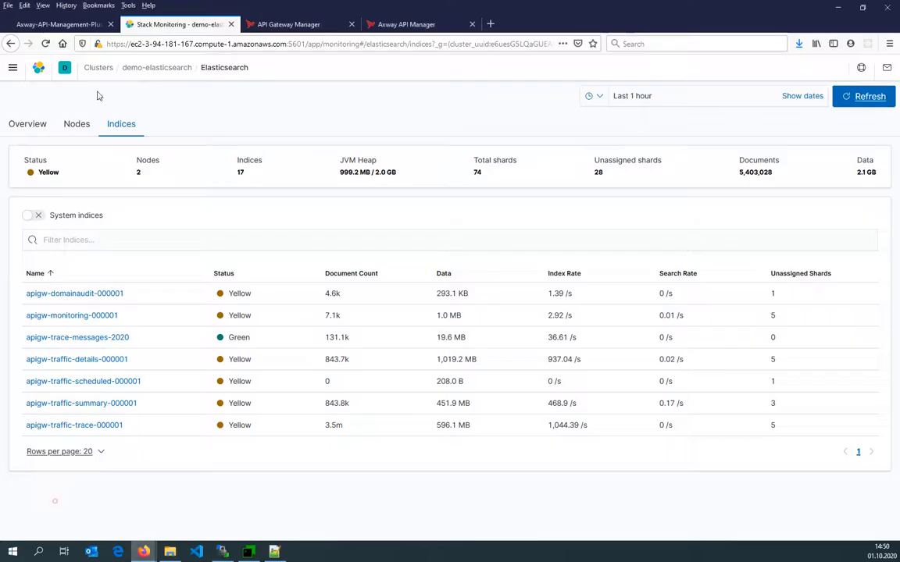
{"action": "left_click", "coordinate": [63, 24]}
{"action": "left_click", "coordinate": [86, 233]}
{"action": "key", "text": "ctrl+f"}
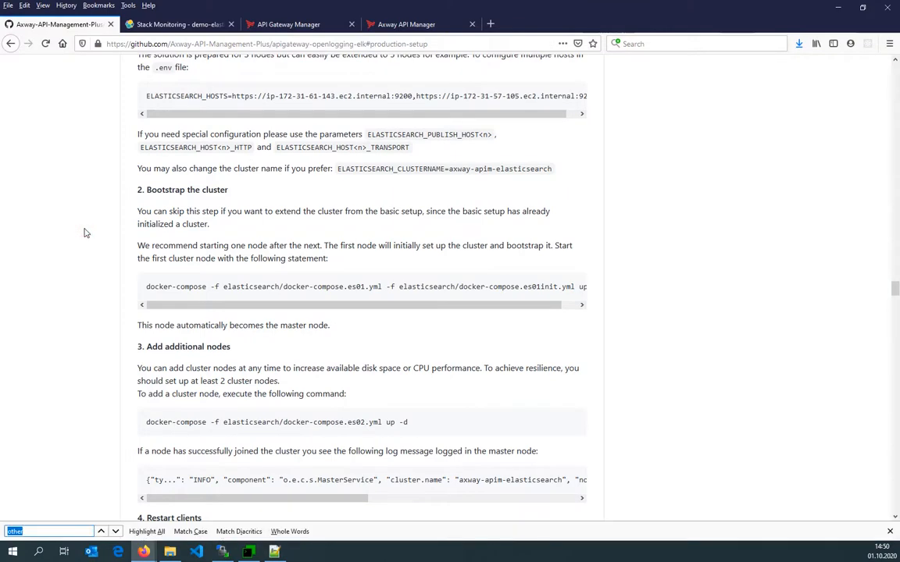
{"action": "type", "text": "wget"}
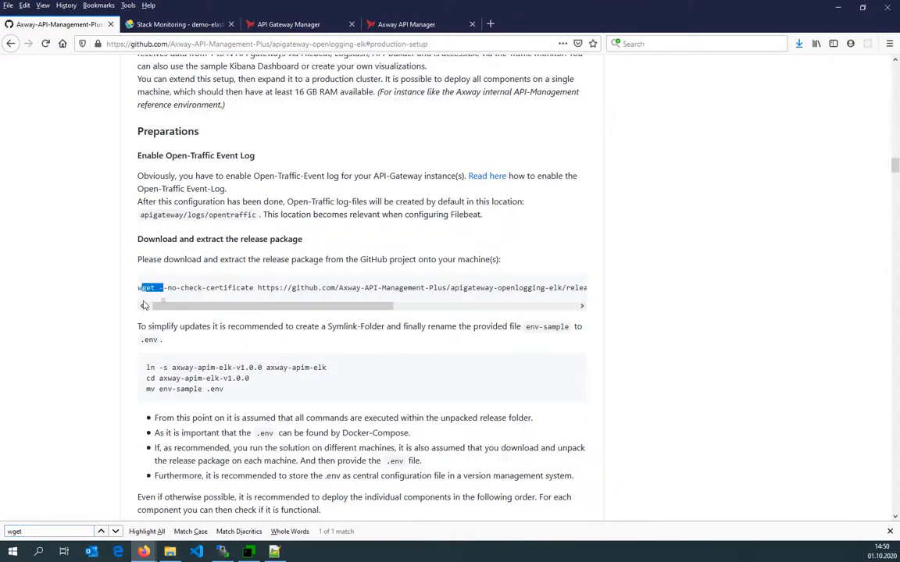
{"action": "left_click", "coordinate": [156, 290]}
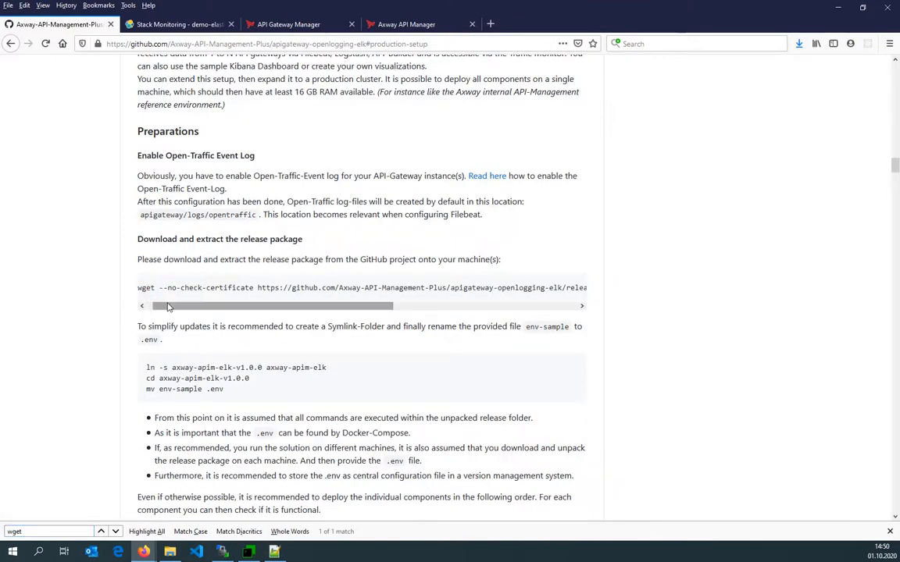
{"action": "left_click_drag", "start_coordinate": [141, 289], "coordinate": [172, 289]}
{"action": "key", "text": "shift+End"}
{"action": "key", "text": "ctrl+c"}
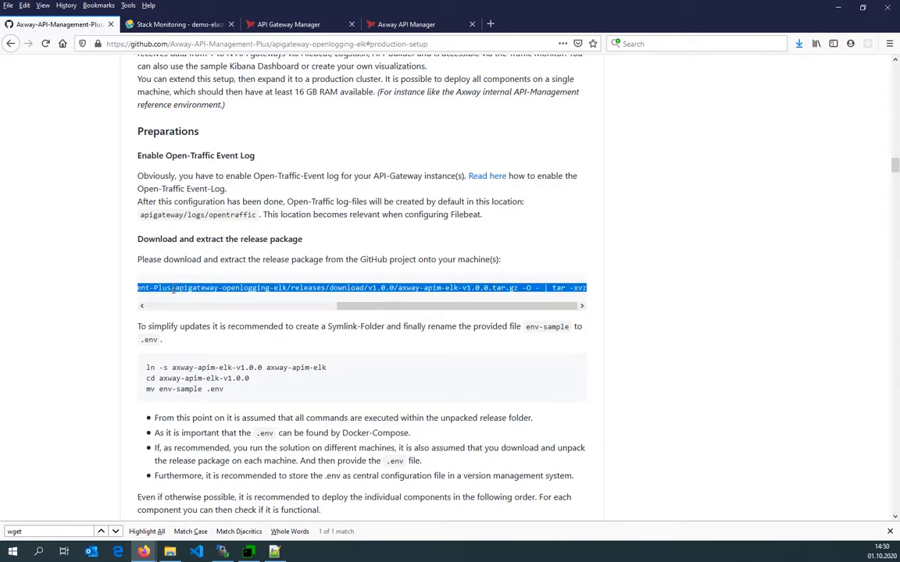
{"action": "key", "text": "alt+Tab"}
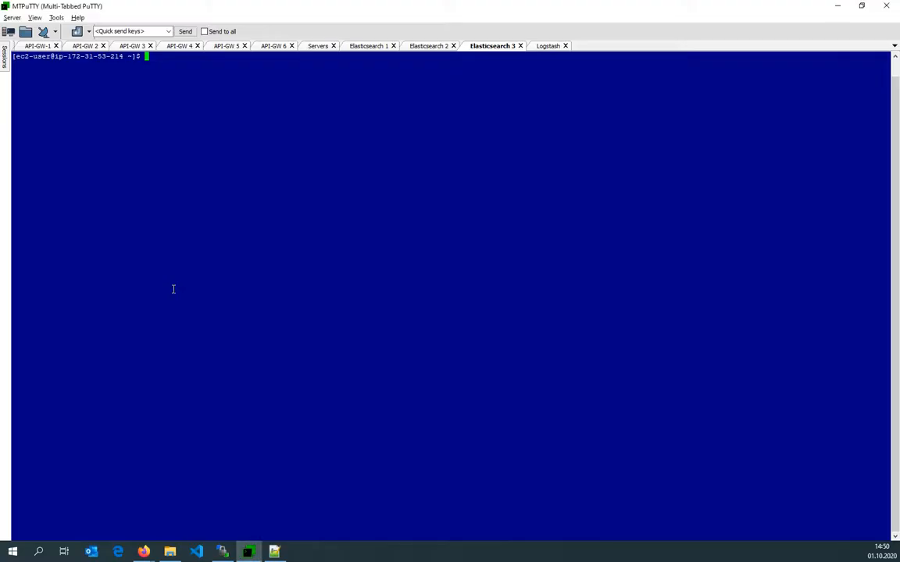
{"action": "right_click", "coordinate": [174, 289]}
{"action": "key", "text": "Return"}
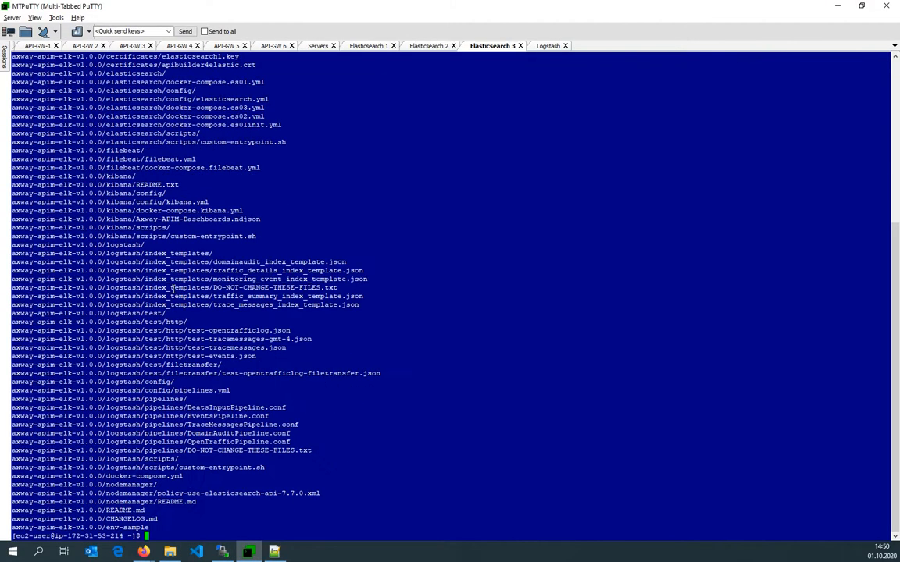
{"action": "type", "text": "cd axway-apim-elk-v1.0.0/"}
{"action": "key", "text": "Return"}
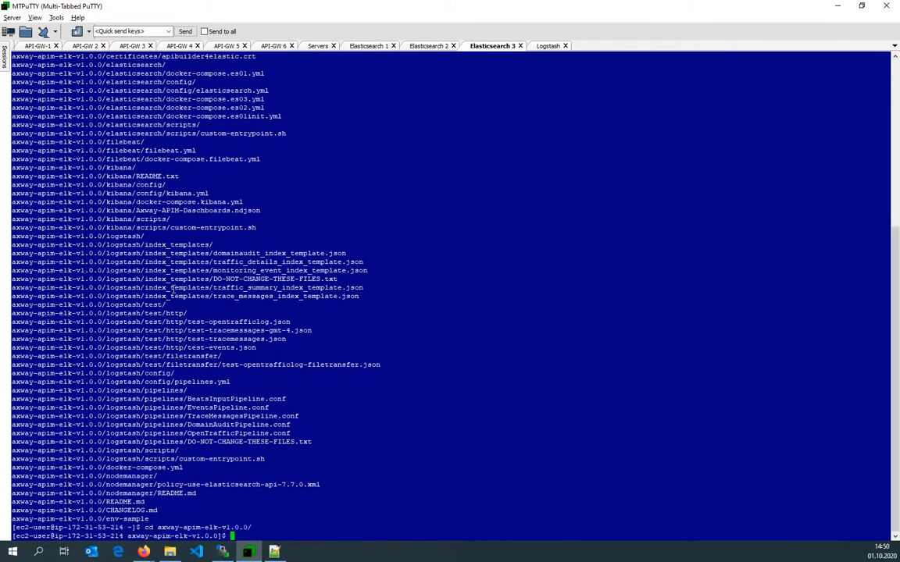
Open the local C:\temp\elk-test folder in the ElasticSearch 3 file transfer session.
{"action": "left_click", "coordinate": [222, 552]}
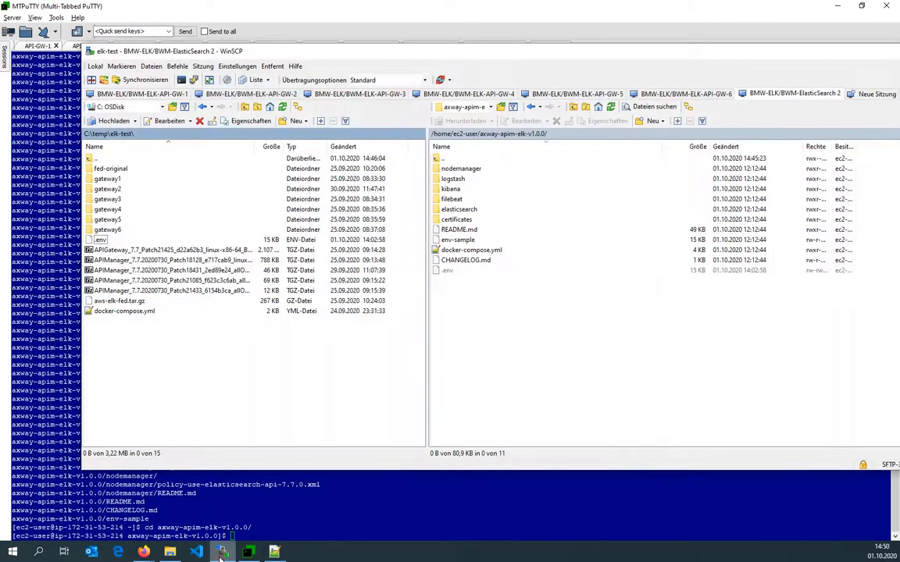
{"action": "left_click", "coordinate": [279, 47]}
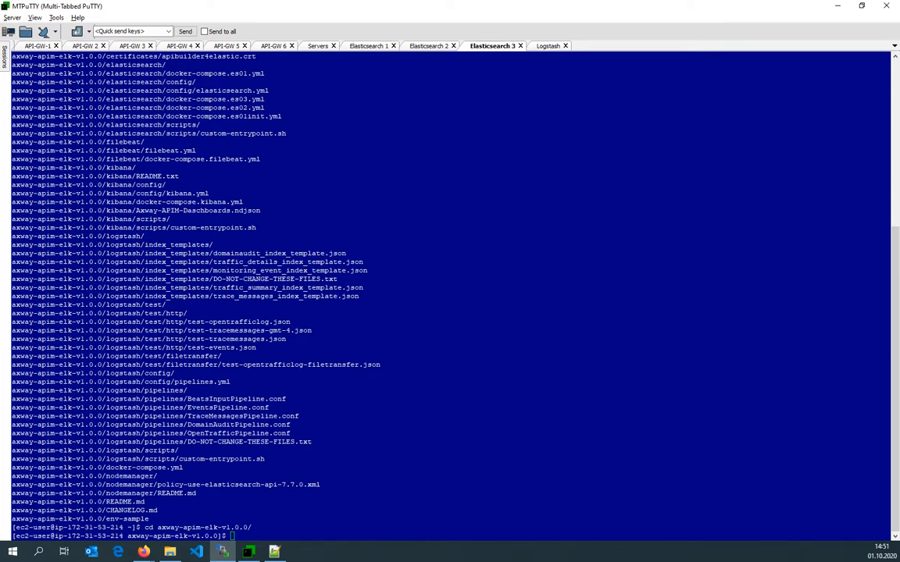
{"action": "key", "text": "alt+Tab"}
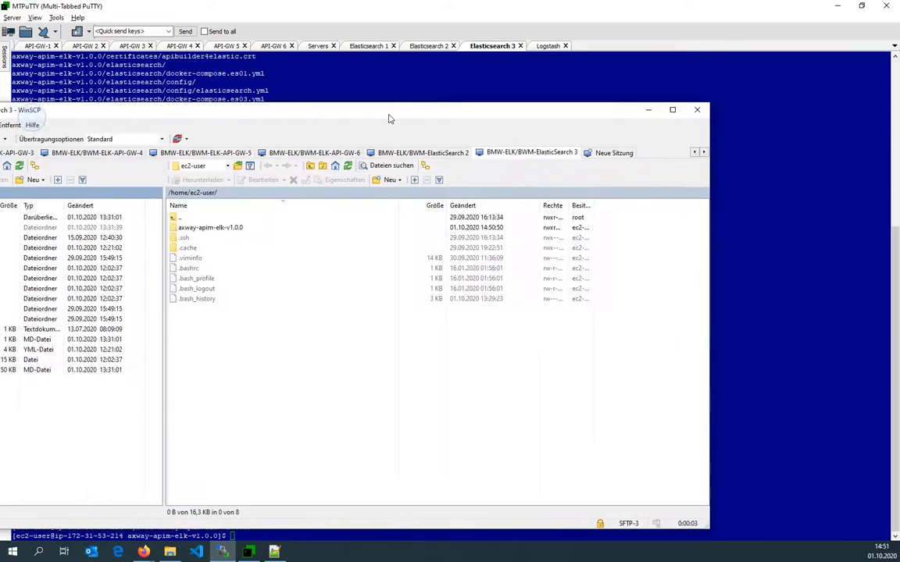
{"action": "double_click", "coordinate": [389, 113]}
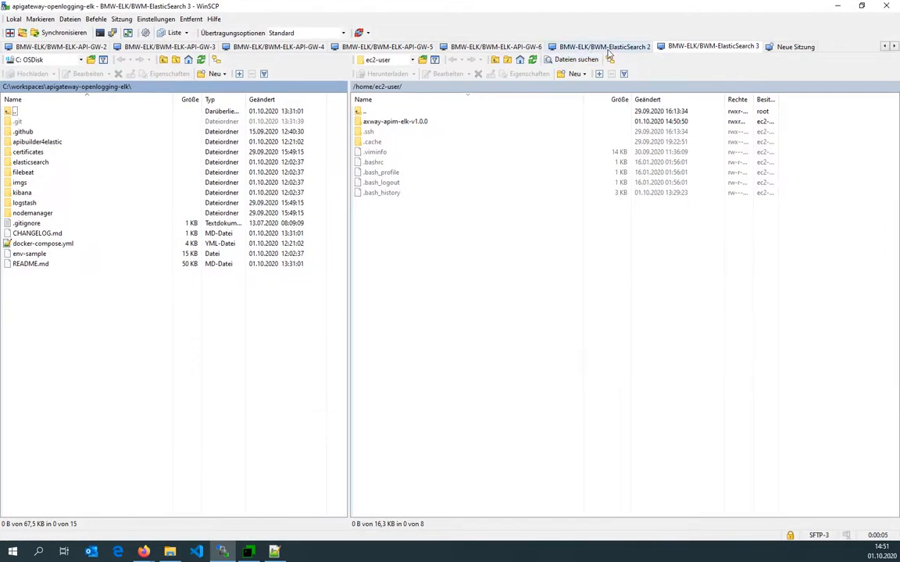
{"action": "left_click", "coordinate": [608, 47]}
{"action": "left_click", "coordinate": [103, 87]}
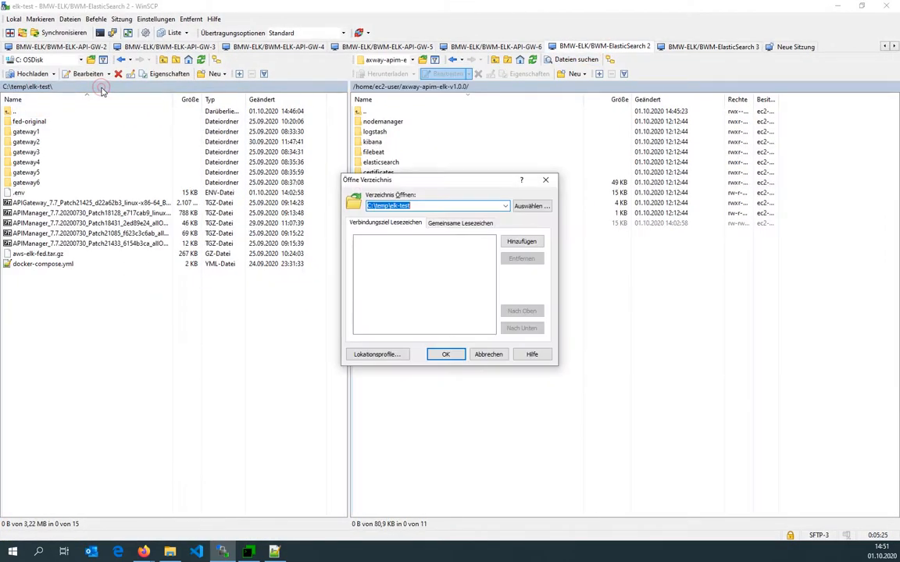
{"action": "key", "text": "Escape"}
{"action": "left_click", "coordinate": [706, 46]}
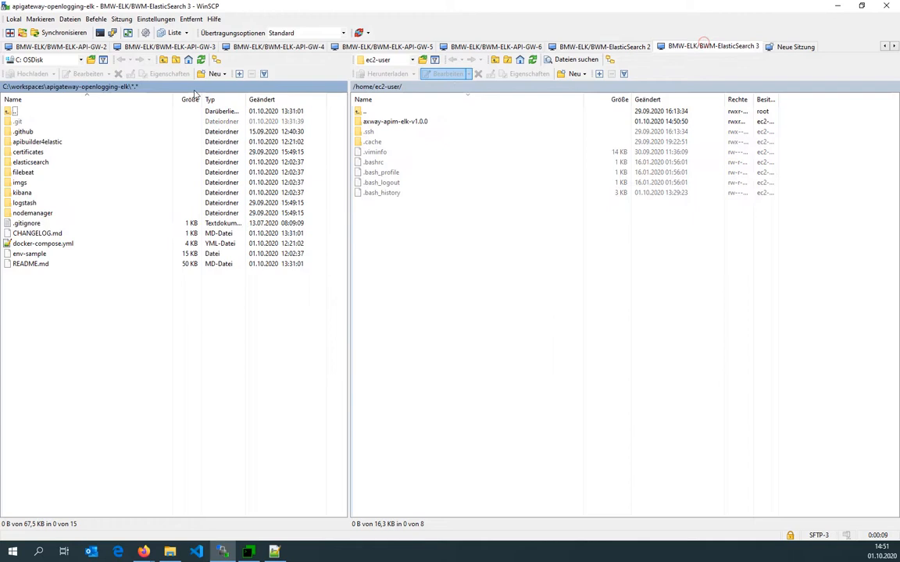
{"action": "left_click", "coordinate": [151, 90]}
{"action": "type", "text": "C:\\temp\\elk-test\\"}
{"action": "key", "text": "Return"}
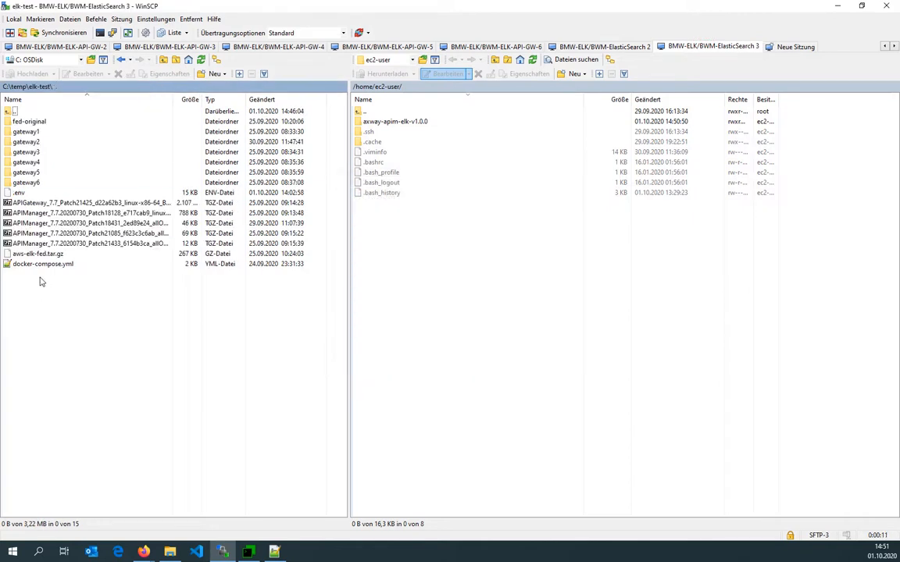
Upload the local .env file into the remote axway-apim-elk-v1.0.0 folder on ElasticSearch 3.
{"action": "left_click_drag", "start_coordinate": [19, 192], "coordinate": [378, 125]}
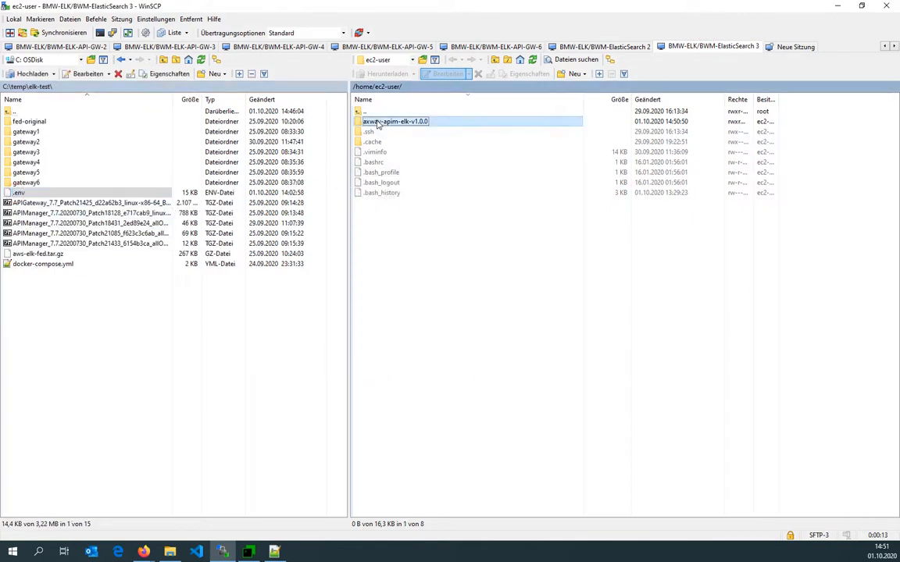
{"action": "double_click", "coordinate": [378, 123]}
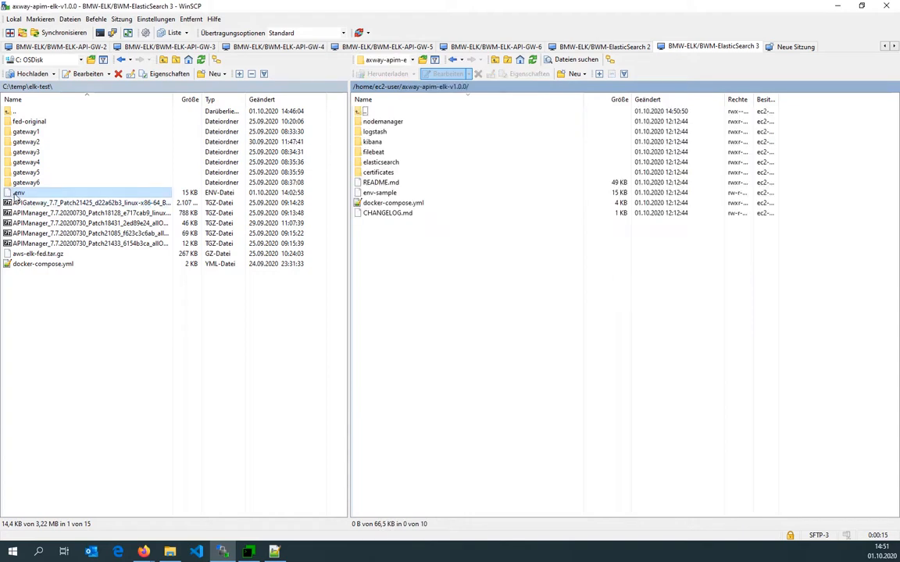
{"action": "left_click_drag", "start_coordinate": [15, 197], "coordinate": [381, 307]}
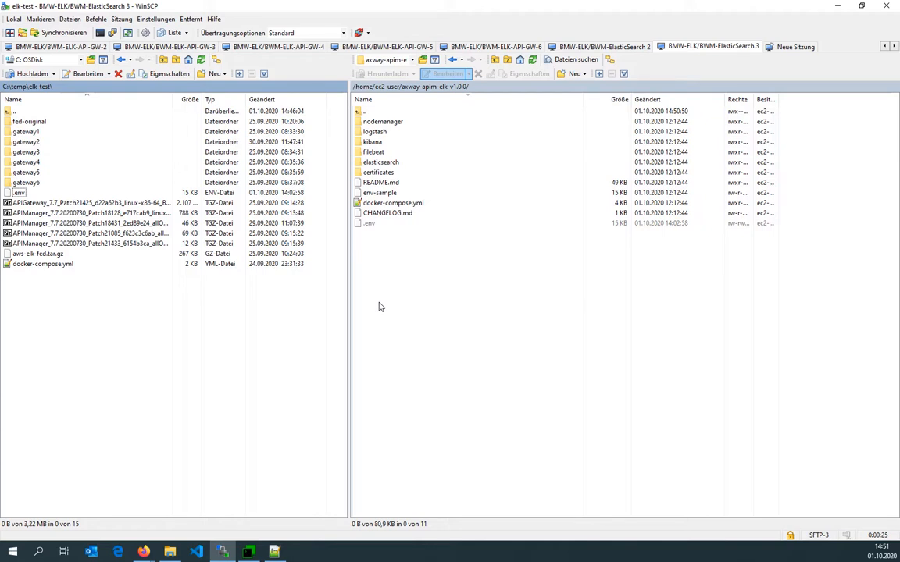
Print the hostname of the Elasticsearch 3 machine.
{"action": "left_click", "coordinate": [247, 553]}
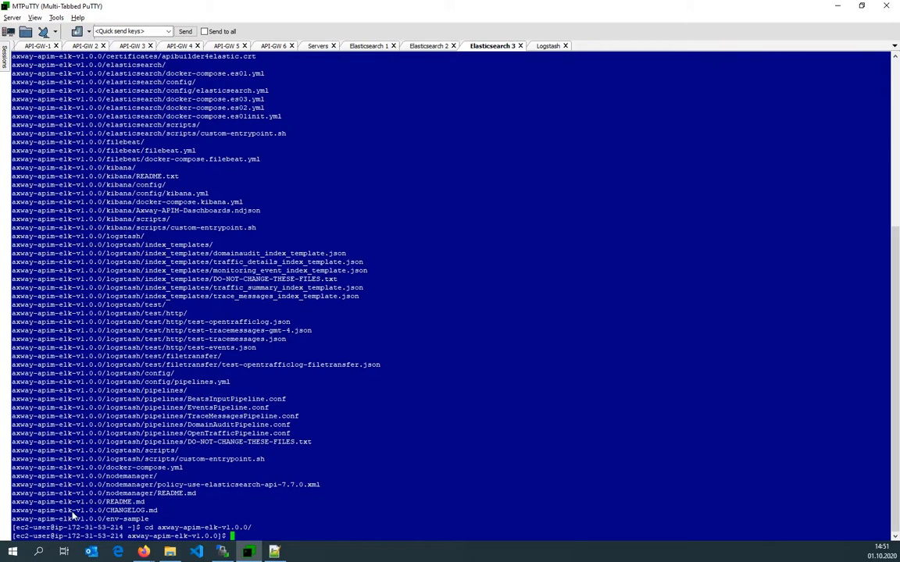
{"action": "double_click", "coordinate": [86, 536]}
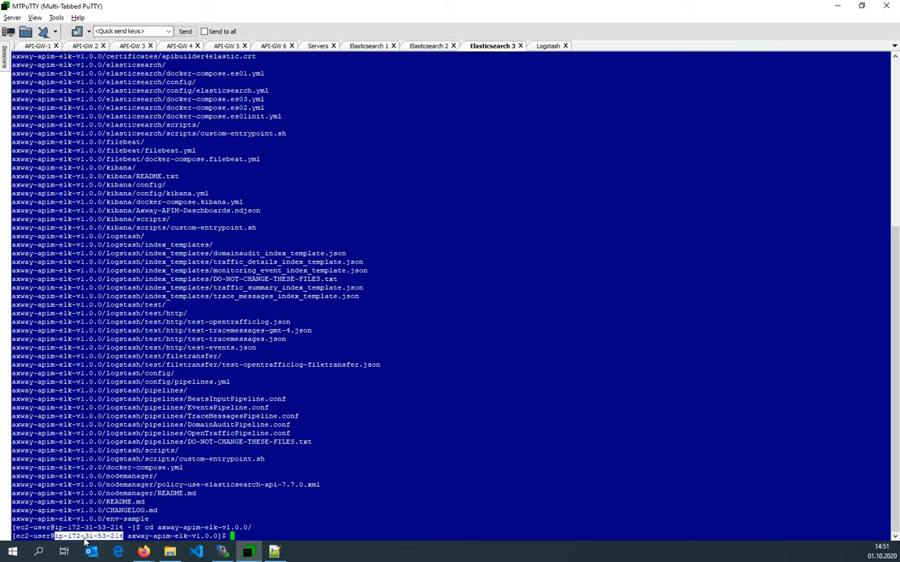
{"action": "type", "text": "hostname"}
{"action": "key", "text": "Return"}
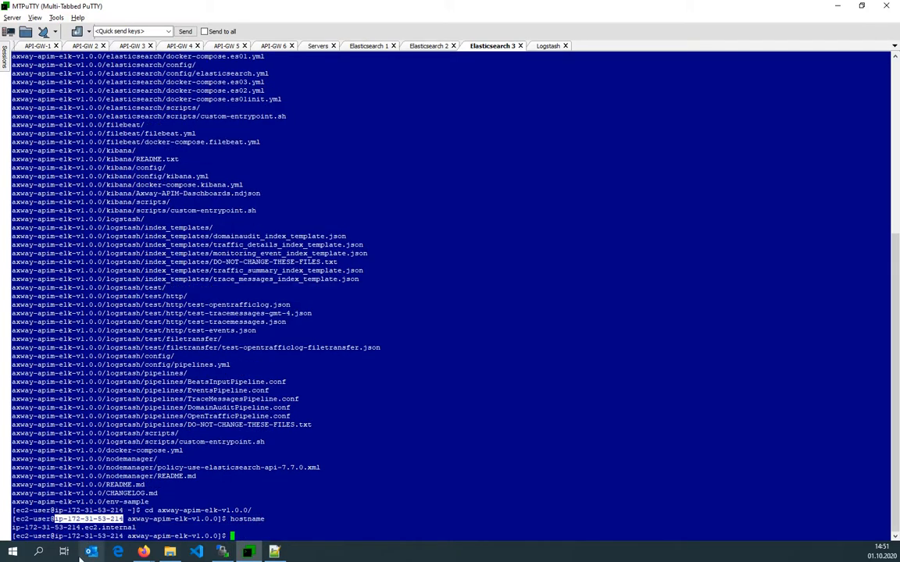
Copy the hostname and open .env in vi on Elasticsearch 3, moving to the ELASTICSEARCH_HOSTS line.
{"action": "double_click", "coordinate": [74, 527]}
{"action": "type", "text": "vi .env"}
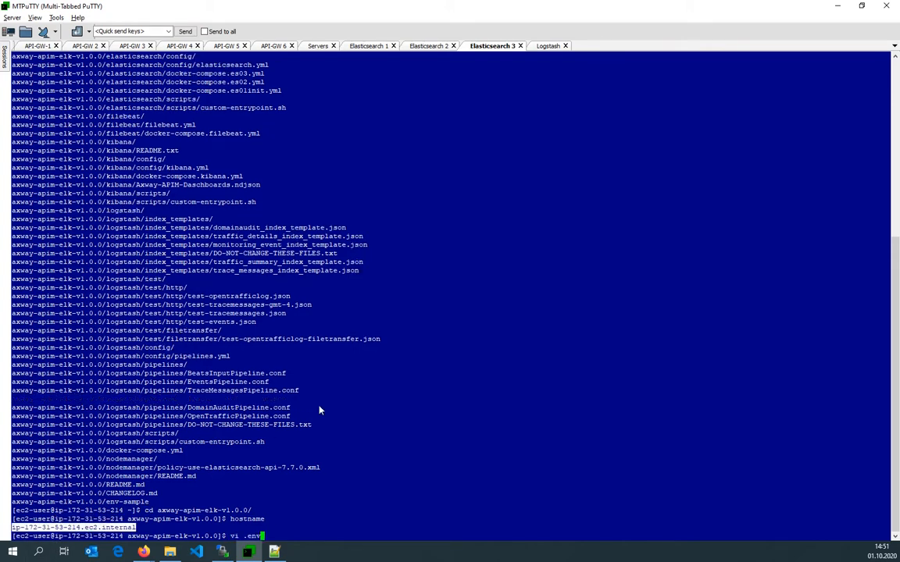
{"action": "key", "text": "Return"}
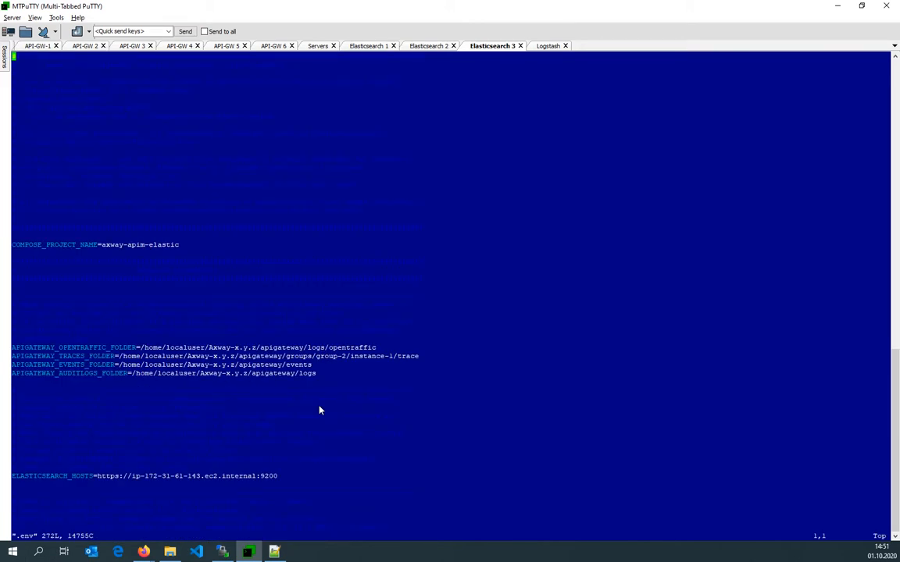
{"action": "key", "text": "Down"}
{"action": "key", "text": "Down"}
{"action": "key", "text": "Down"}
{"action": "key", "text": "Down"}
{"action": "key", "text": "Down"}
{"action": "key", "text": "Down"}
{"action": "key", "text": "Down"}
{"action": "key", "text": "Down"}
{"action": "key", "text": "Down"}
{"action": "key", "text": "Down"}
{"action": "key", "text": "Down"}
{"action": "key", "text": "Down"}
{"action": "key", "text": "Down"}
{"action": "key", "text": "Down"}
{"action": "key", "text": "Down"}
{"action": "key", "text": "Down"}
{"action": "key", "text": "Down"}
{"action": "key", "text": "Down"}
{"action": "key", "text": "Down"}
{"action": "key", "text": "Down"}
{"action": "key", "text": "Down"}
{"action": "key", "text": "Down"}
{"action": "key", "text": "Down"}
{"action": "key", "text": "Down"}
{"action": "key", "text": "Down"}
{"action": "key", "text": "Down"}
{"action": "key", "text": "Down"}
{"action": "key", "text": "Down"}
{"action": "key", "text": "Down"}
{"action": "key", "text": "Down"}
{"action": "key", "text": "Down"}
{"action": "key", "text": "Down"}
{"action": "key", "text": "Down"}
{"action": "key", "text": "Down"}
{"action": "key", "text": "Down"}
{"action": "key", "text": "Down"}
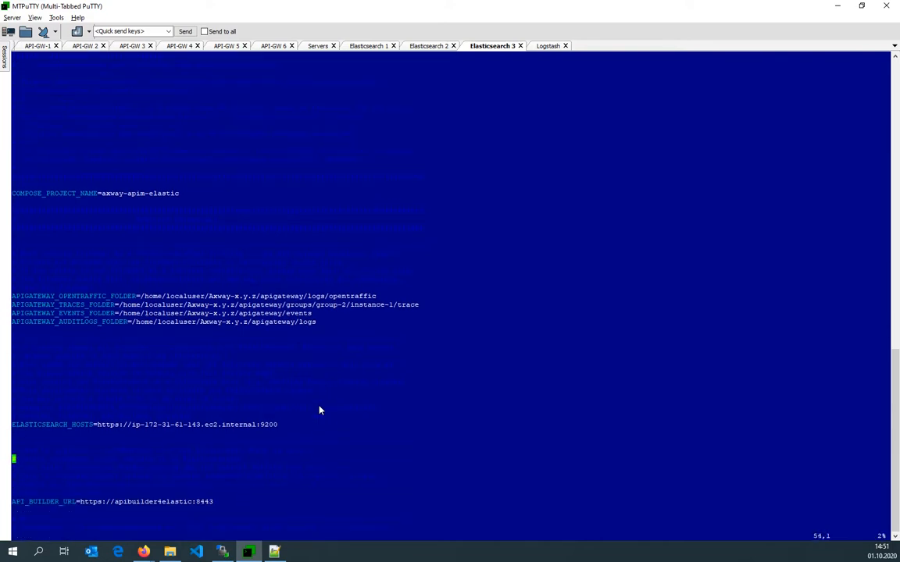
{"action": "key", "text": "Up"}
{"action": "key", "text": "Up"}
Stop the log output on Elasticsearch 2 and open its .env file in vi.
{"action": "left_click", "coordinate": [439, 47]}
{"action": "key", "text": "ctrl+c"}
{"action": "key", "text": "Return"}
{"action": "key", "text": "Return"}
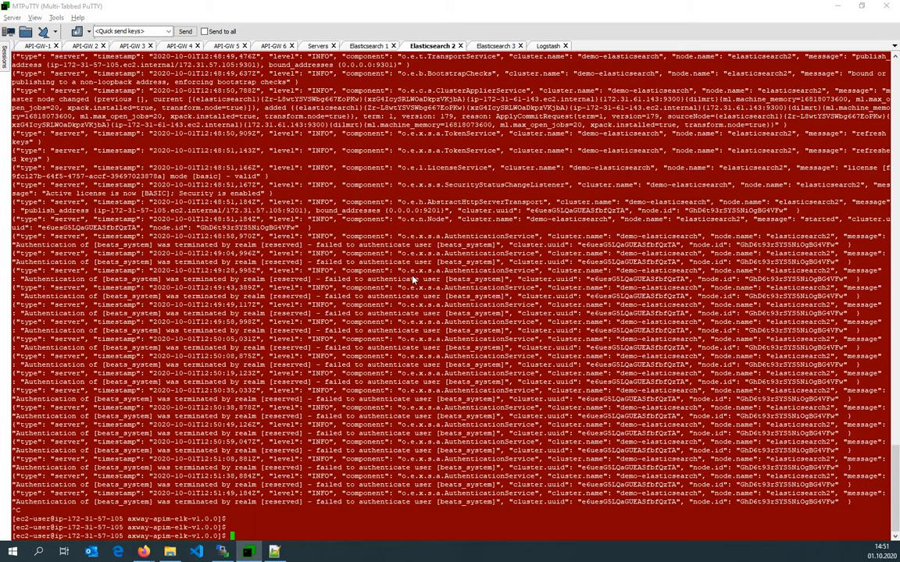
{"action": "type", "text": "vi .env"}
{"action": "key", "text": "Return"}
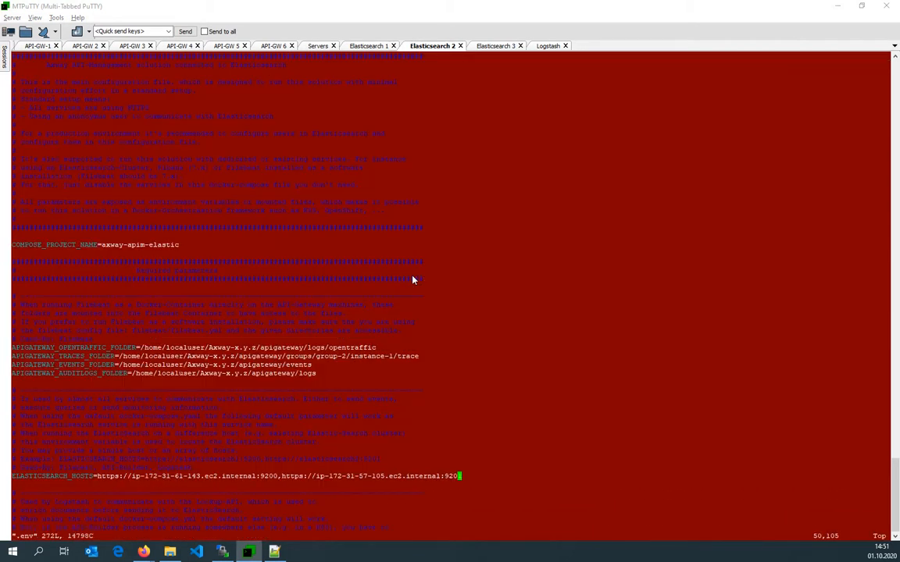
{"action": "key", "text": "Up"}
{"action": "key", "text": "shift+a"}
{"action": "type", "text": ",https://"}
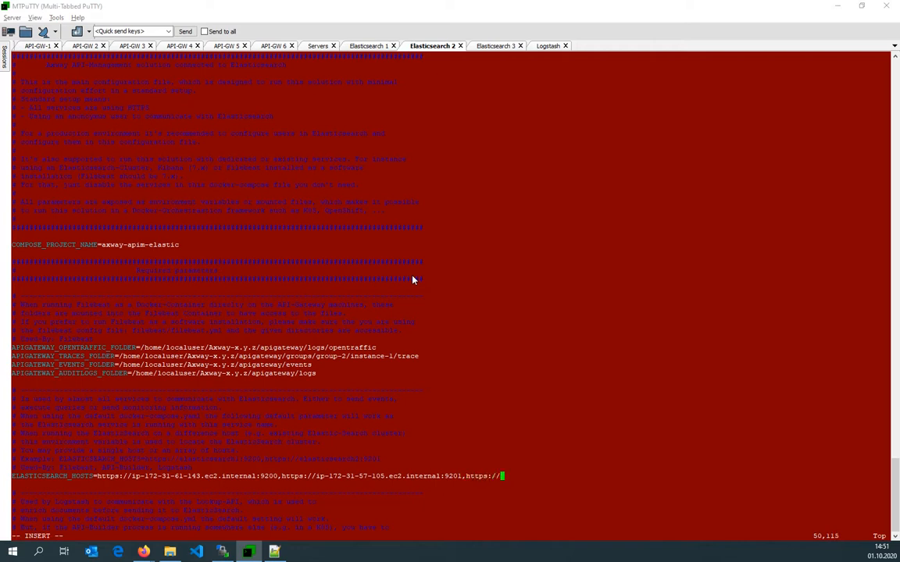
{"action": "right_click", "coordinate": [414, 279]}
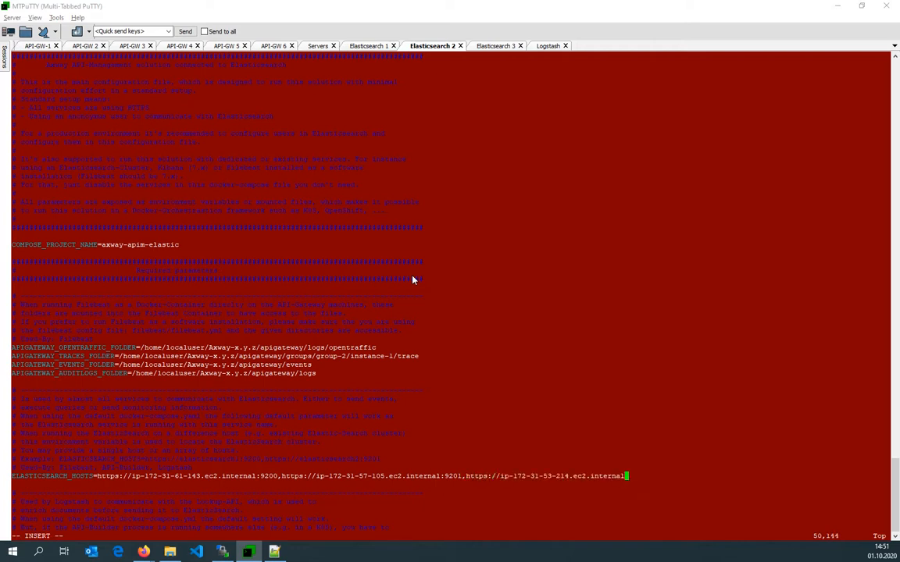
{"action": "type", "text": ":9202"}
{"action": "key", "text": "Escape"}
Copy the full ELASTICSEARCH_HOSTS value from Elasticsearch 2 and replace Elasticsearch 3's ELASTICSEARCH_HOSTS value with it.
{"action": "left_click_drag", "start_coordinate": [98, 477], "coordinate": [644, 483]}
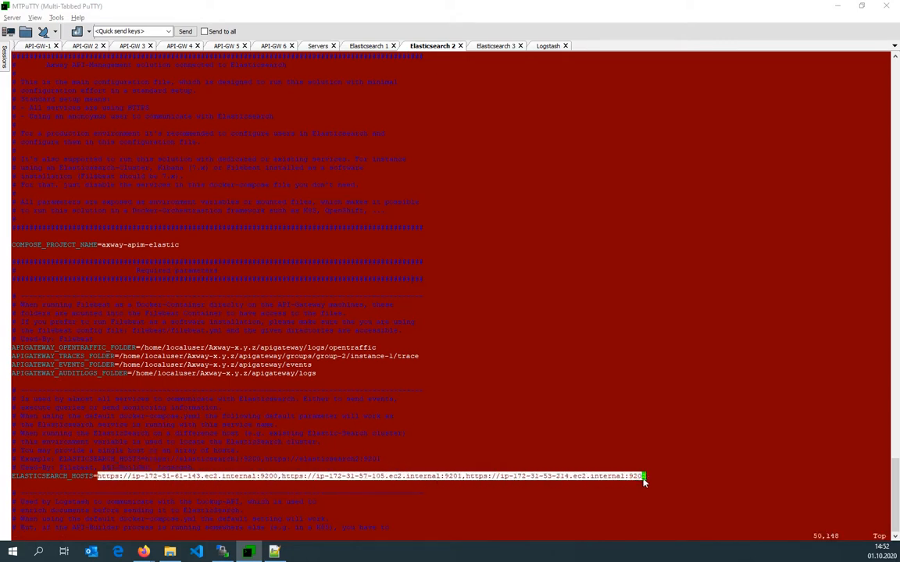
{"action": "left_click", "coordinate": [498, 47]}
{"action": "key", "text": "j"}
{"action": "key", "text": "w"}
{"action": "key", "text": "w"}
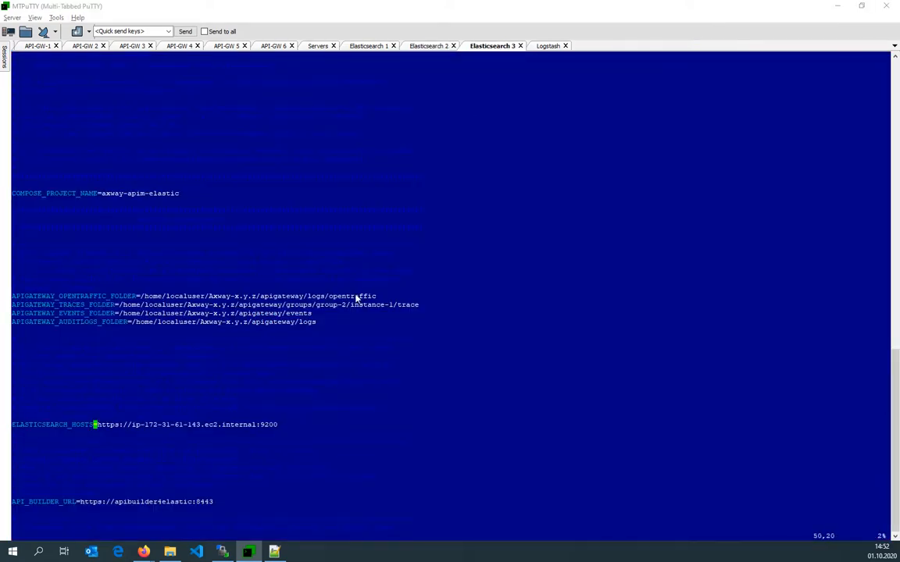
{"action": "key", "text": "D"}
{"action": "key", "text": "a"}
{"action": "right_click", "coordinate": [356, 298]}
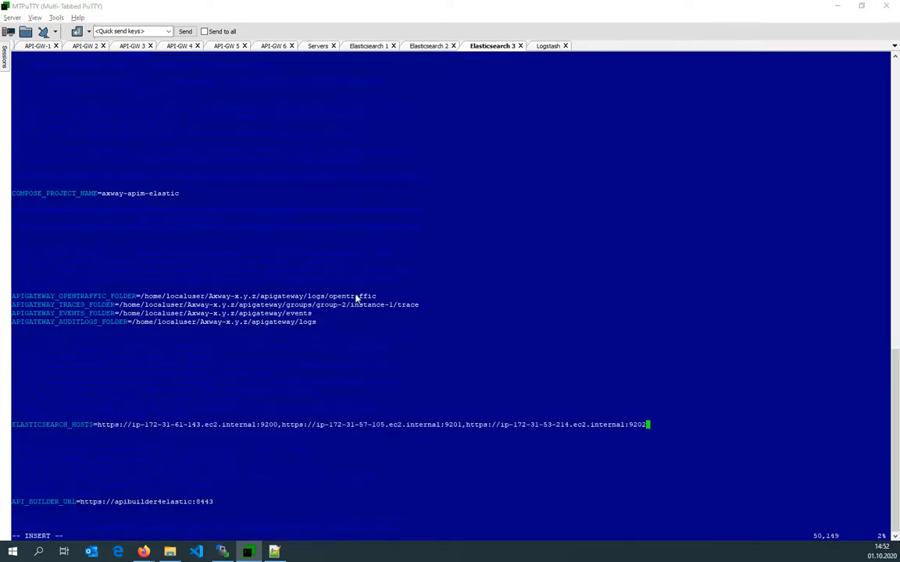
Save and close Elasticsearch 3's .env file.
{"action": "key", "text": "Escape"}
{"action": "type", "text": ":"}
{"action": "key", "text": "Escape"}
{"action": "key", "text": "shift+g"}
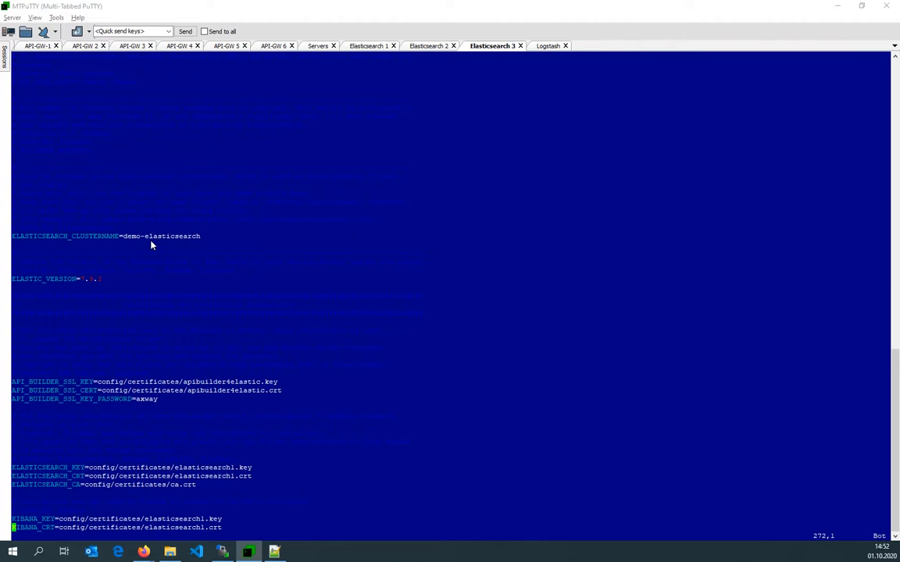
{"action": "type", "text": ":wq!"}
{"action": "key", "text": "Return"}
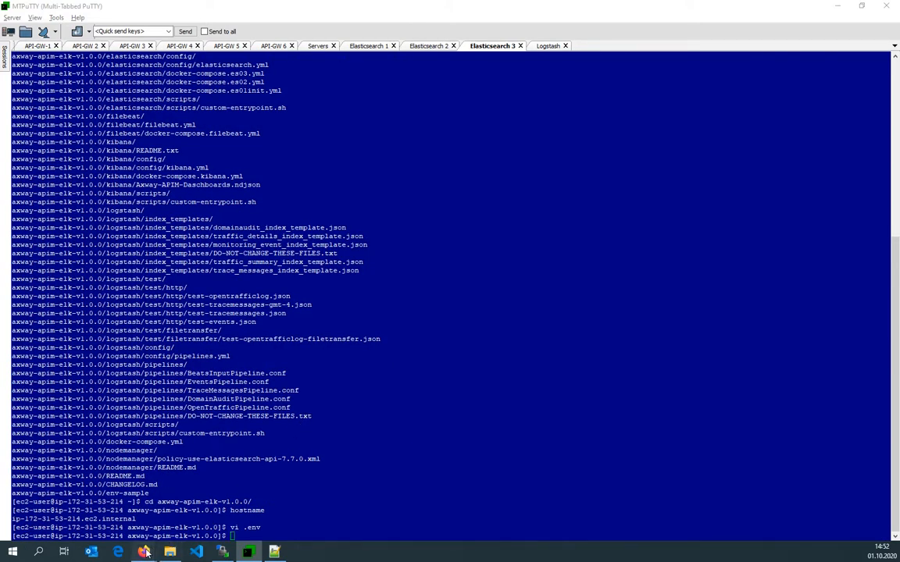
Check the Stack Monitoring page, then find the Production Setup section on adding cluster nodes in the GitHub documentation.
{"action": "mouse_move", "coordinate": [144, 552]}
{"action": "left_click", "coordinate": [74, 507]}
{"action": "left_click", "coordinate": [176, 24]}
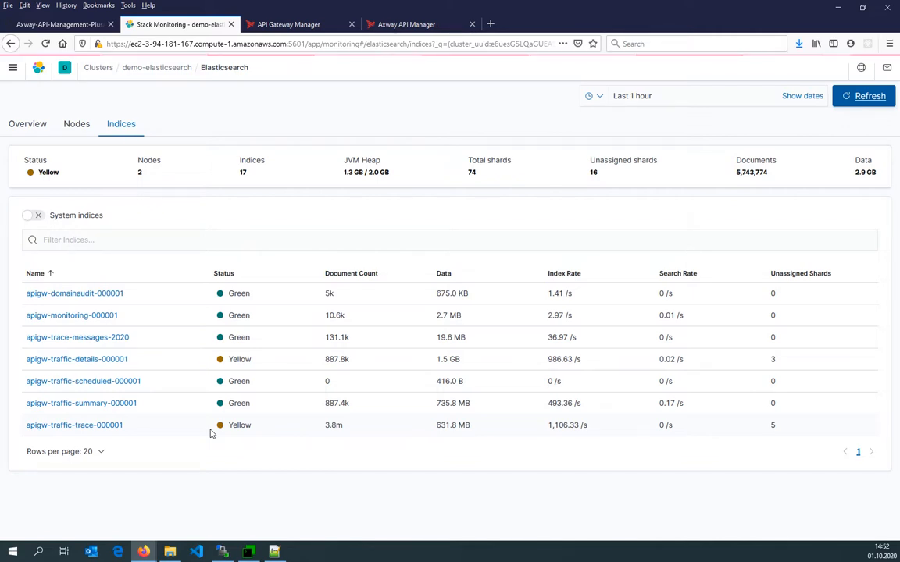
{"action": "key", "text": "alt+Tab"}
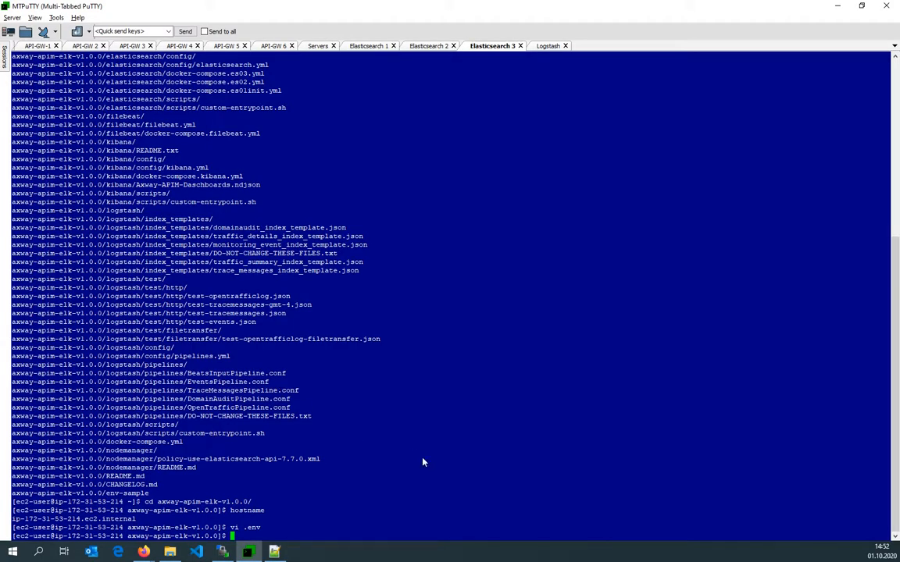
{"action": "mouse_move", "coordinate": [144, 552]}
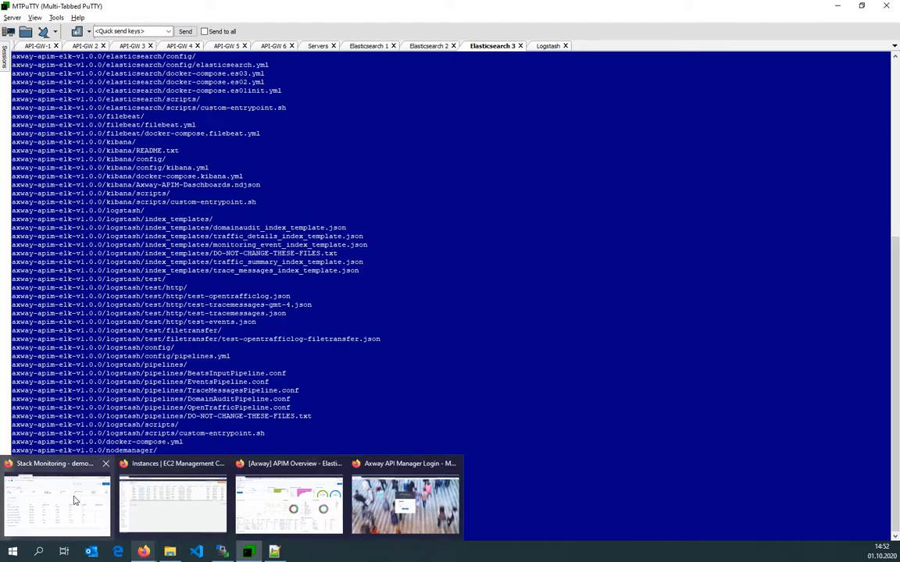
{"action": "left_click", "coordinate": [73, 498]}
{"action": "left_click", "coordinate": [57, 25]}
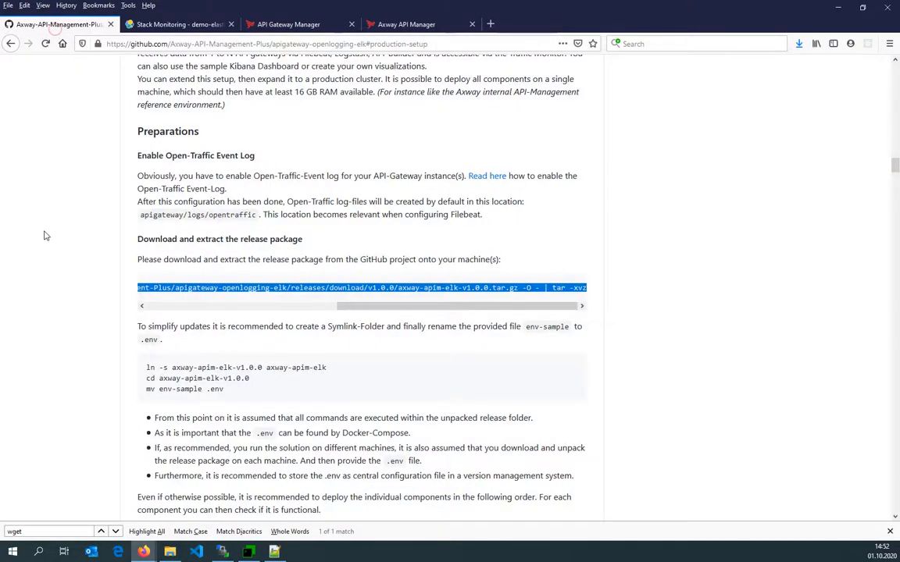
{"action": "scroll", "coordinate": [45, 236], "scroll_direction": "up", "scroll_amount": 15}
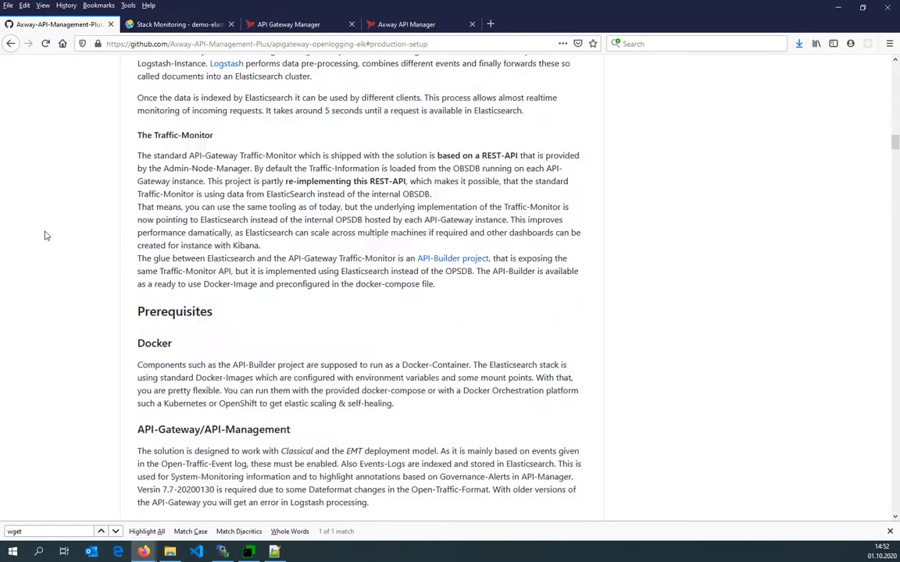
{"action": "scroll", "coordinate": [45, 235], "scroll_direction": "up", "scroll_amount": 5}
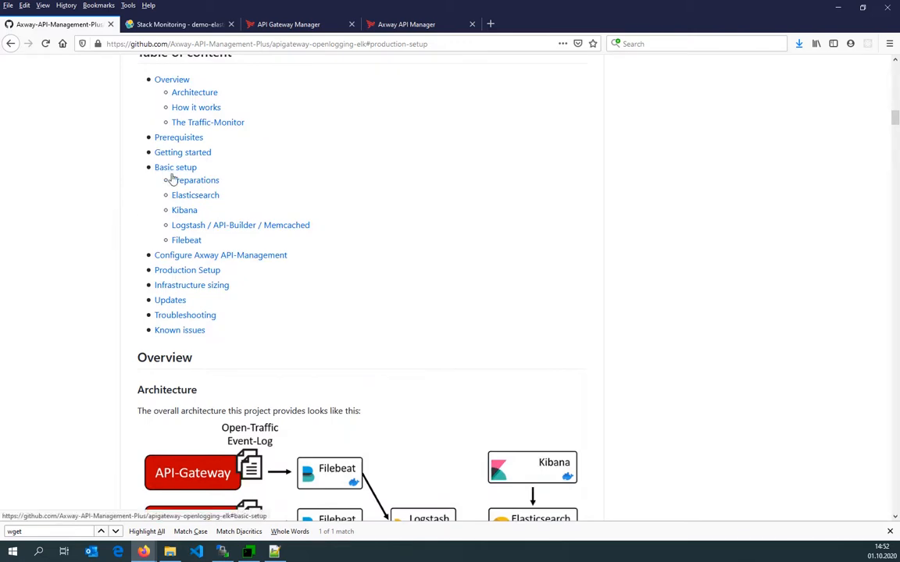
{"action": "left_click", "coordinate": [178, 270]}
{"action": "scroll", "coordinate": [148, 313], "scroll_direction": "down", "scroll_amount": 5}
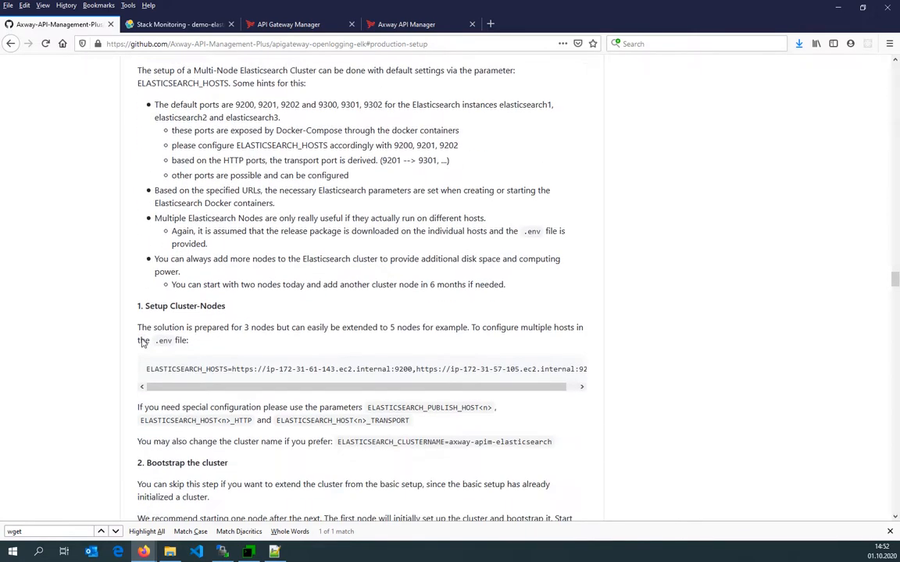
{"action": "scroll", "coordinate": [135, 334], "scroll_direction": "down", "scroll_amount": 7}
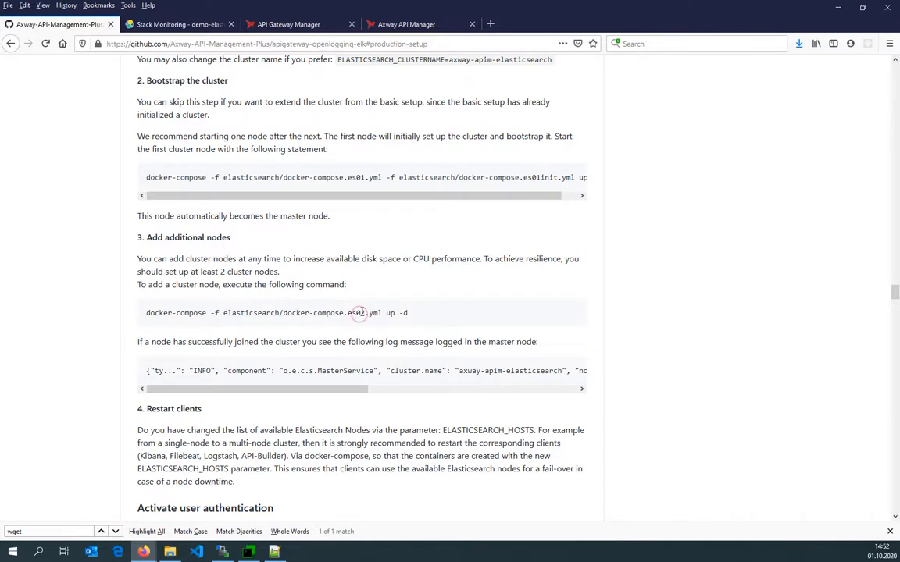
Start the third node on Elasticsearch 3 with docker-compose -f elasticsearch/docker-compose.es03.yml up -d, copying the command from the docs.
{"action": "left_click_drag", "start_coordinate": [147, 313], "coordinate": [362, 313]}
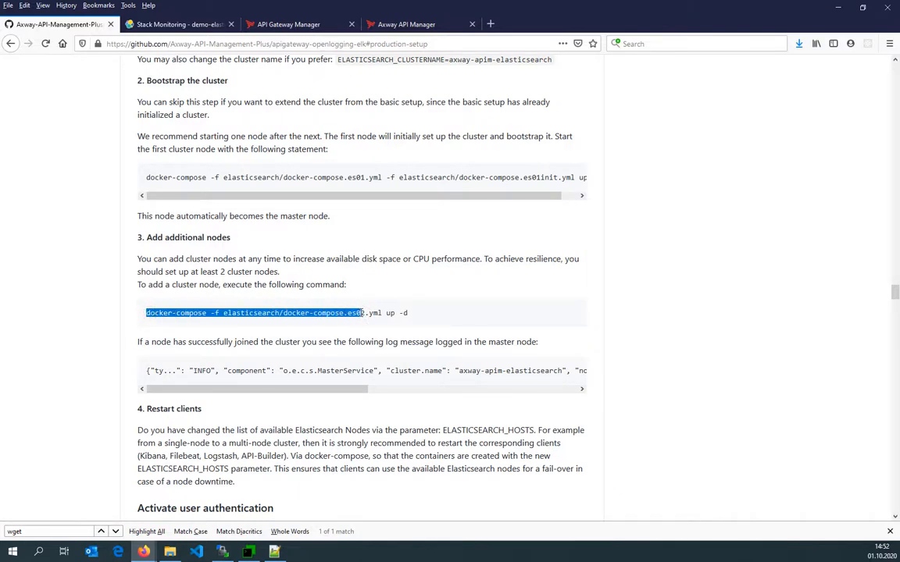
{"action": "key", "text": "ctrl+c"}
{"action": "key", "text": "alt+Tab"}
{"action": "right_click", "coordinate": [209, 328]}
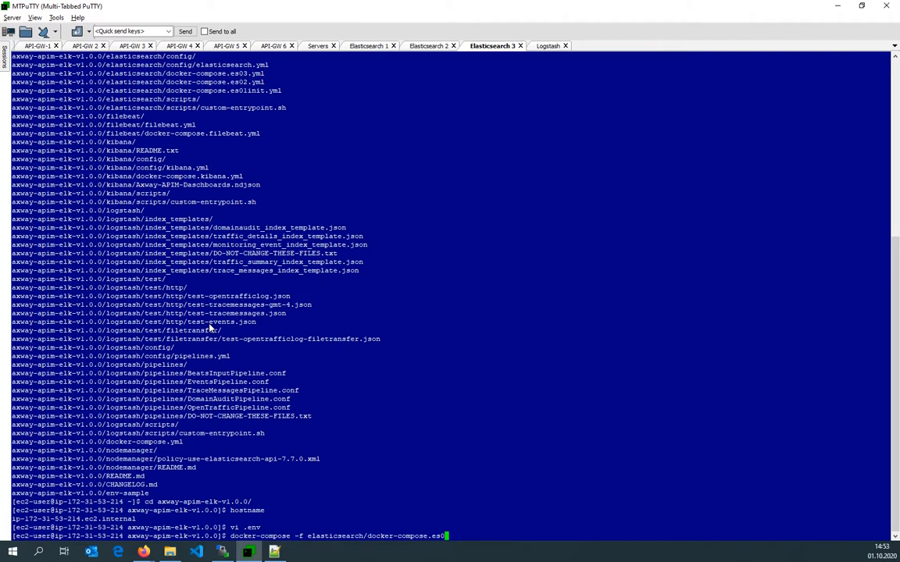
{"action": "type", "text": "3"}
{"action": "key", "text": "Tab"}
{"action": "type", "text": "up -d"}
{"action": "key", "text": "Return"}
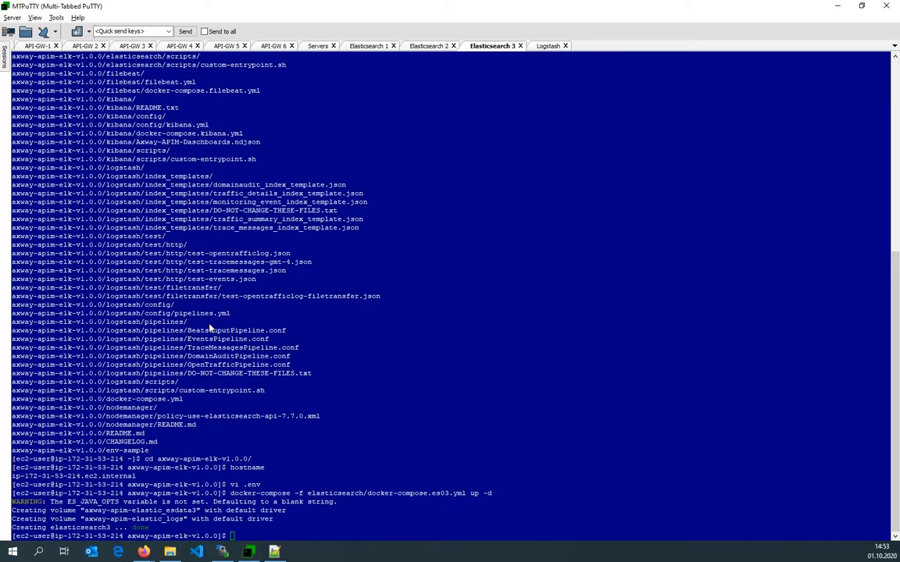
Review the Elasticsearch cluster overview, nodes and indices in Stack Monitoring.
{"action": "key", "text": "alt+Tab"}
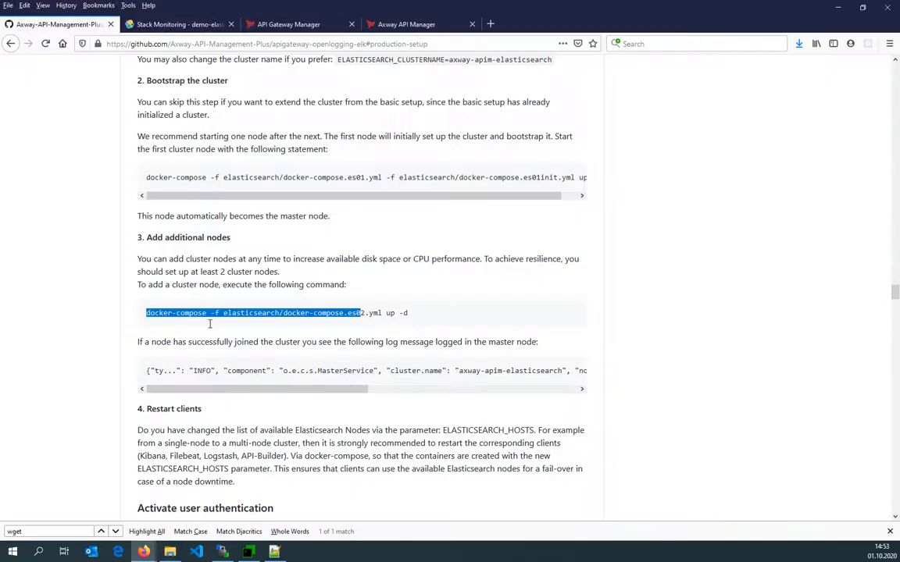
{"action": "left_click", "coordinate": [176, 25]}
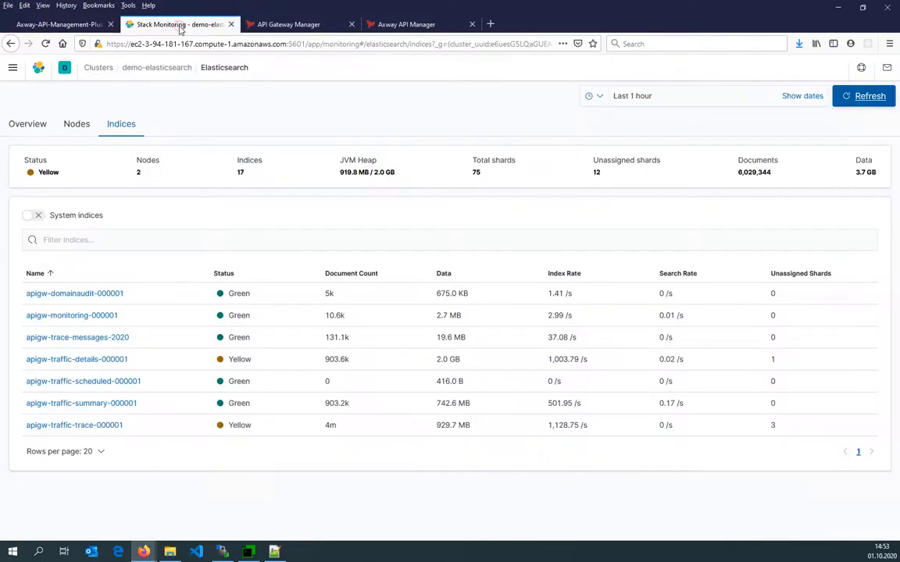
{"action": "left_click", "coordinate": [76, 124]}
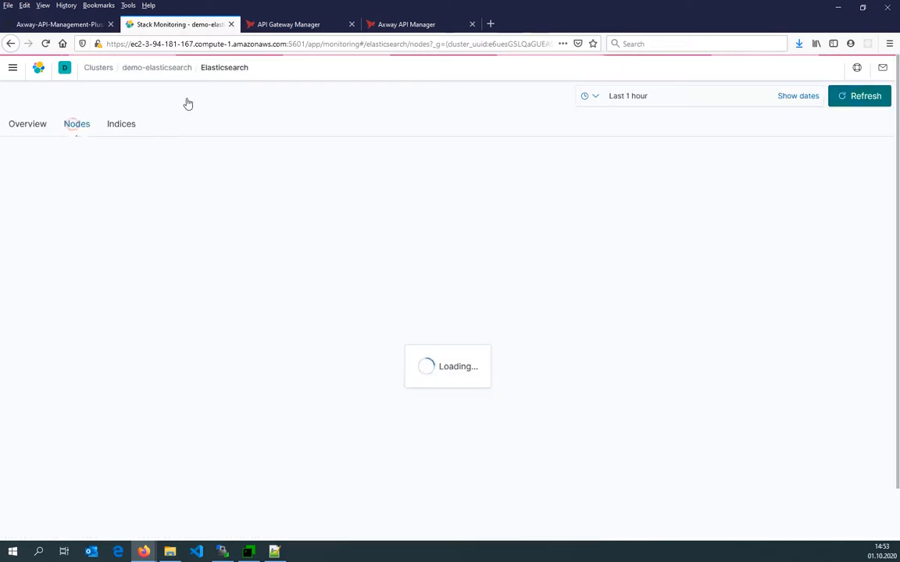
{"action": "left_click", "coordinate": [170, 72]}
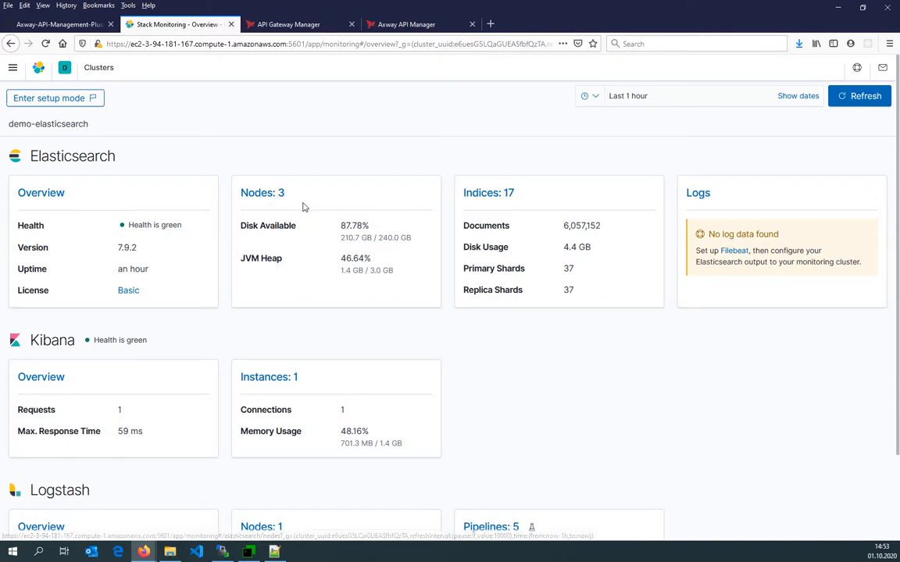
{"action": "left_click_drag", "start_coordinate": [407, 238], "coordinate": [376, 239]}
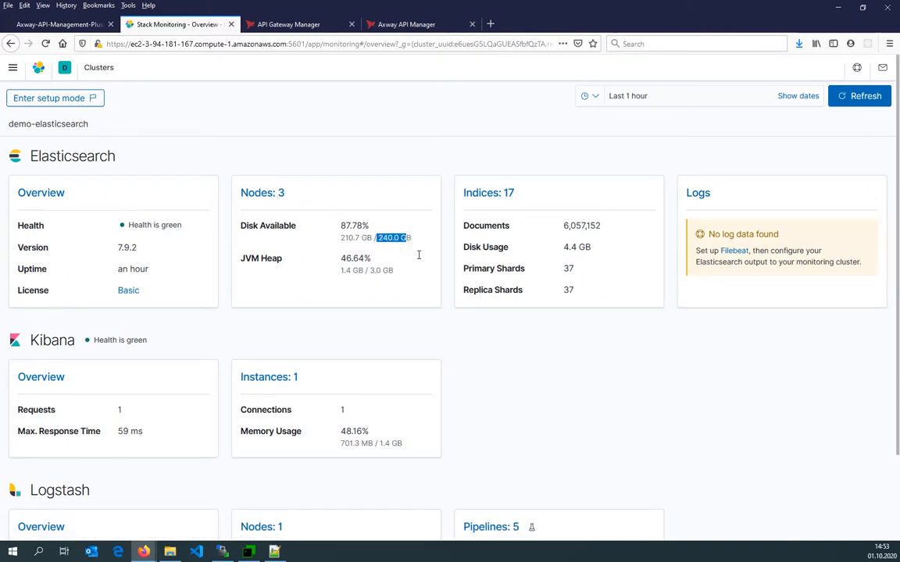
{"action": "left_click", "coordinate": [418, 256]}
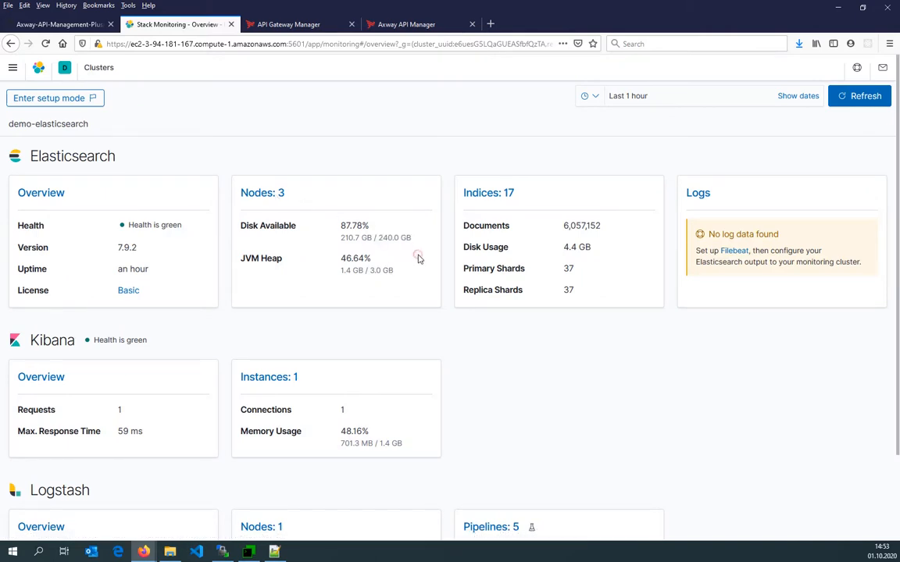
{"action": "left_click", "coordinate": [475, 193]}
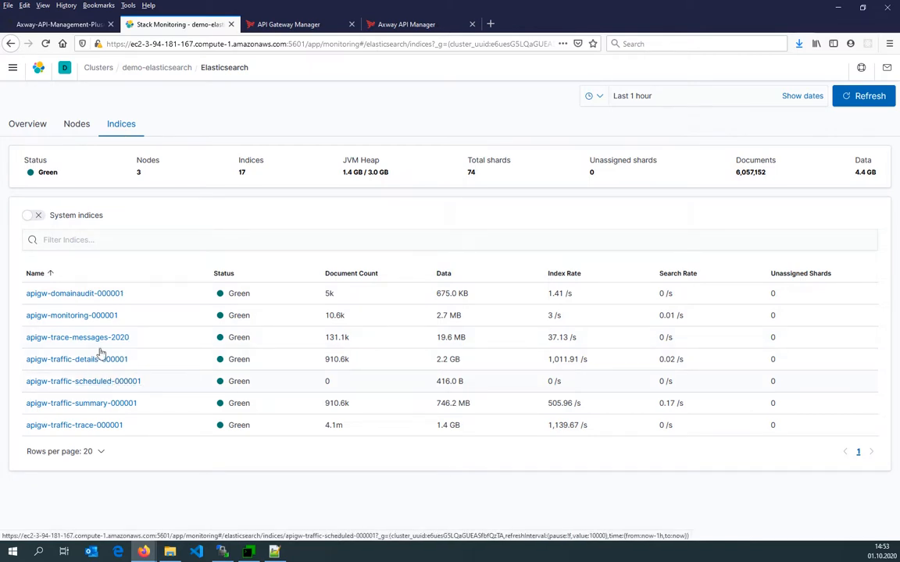
Open the apigw-traffic-summary-000001 index and inspect its shard allocation across nodes, refreshing the view.
{"action": "left_click", "coordinate": [101, 403]}
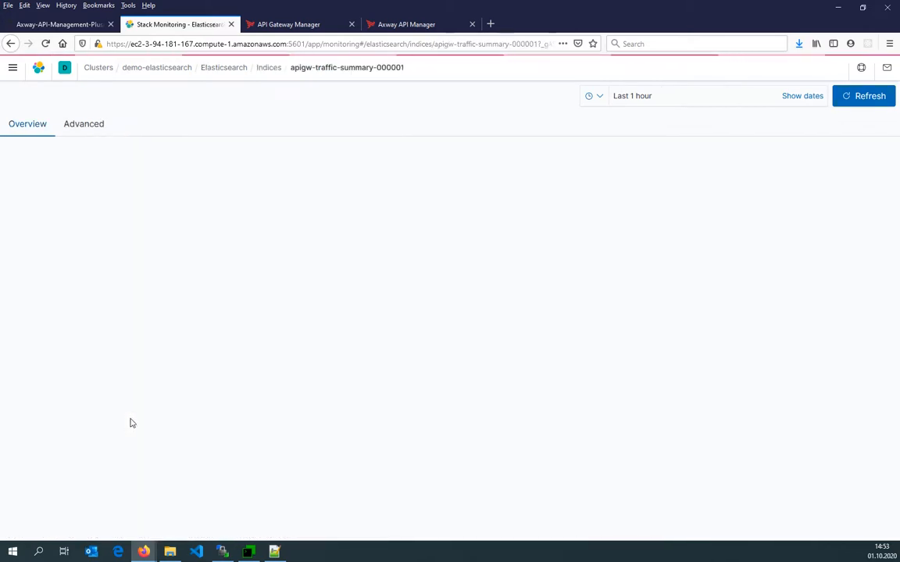
{"action": "scroll", "coordinate": [131, 421], "scroll_direction": "down", "scroll_amount": 5}
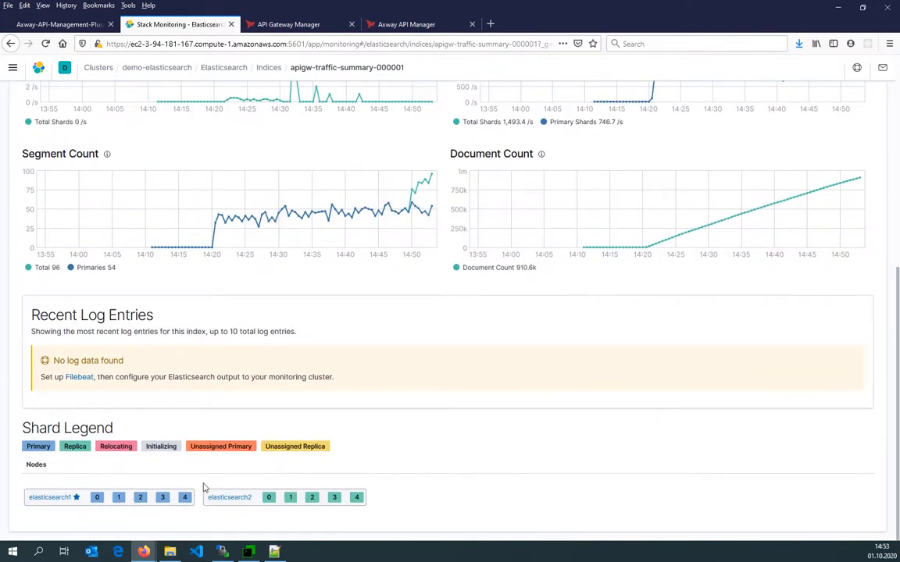
{"action": "scroll", "coordinate": [316, 465], "scroll_direction": "up", "scroll_amount": 1}
{"action": "scroll", "coordinate": [316, 466], "scroll_direction": "down", "scroll_amount": 1}
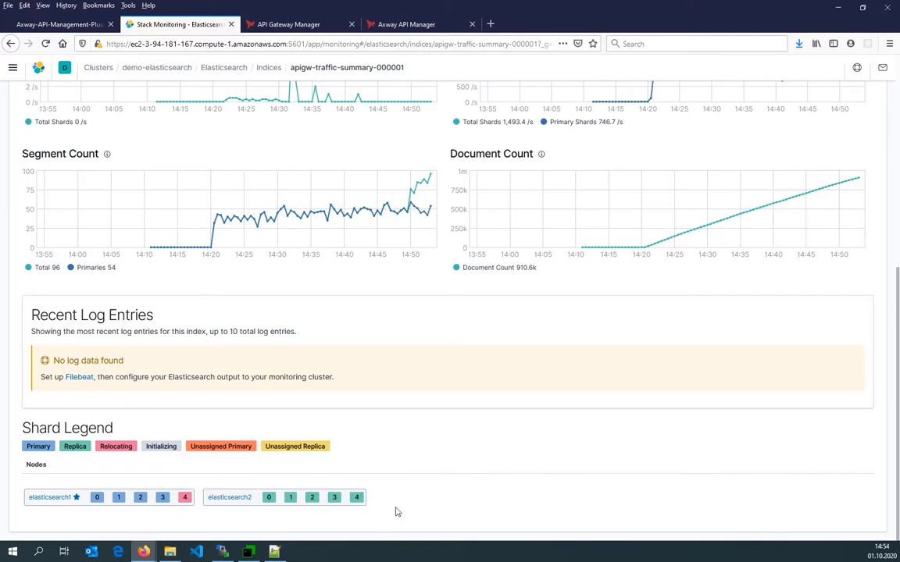
{"action": "scroll", "coordinate": [644, 399], "scroll_direction": "up", "scroll_amount": 5}
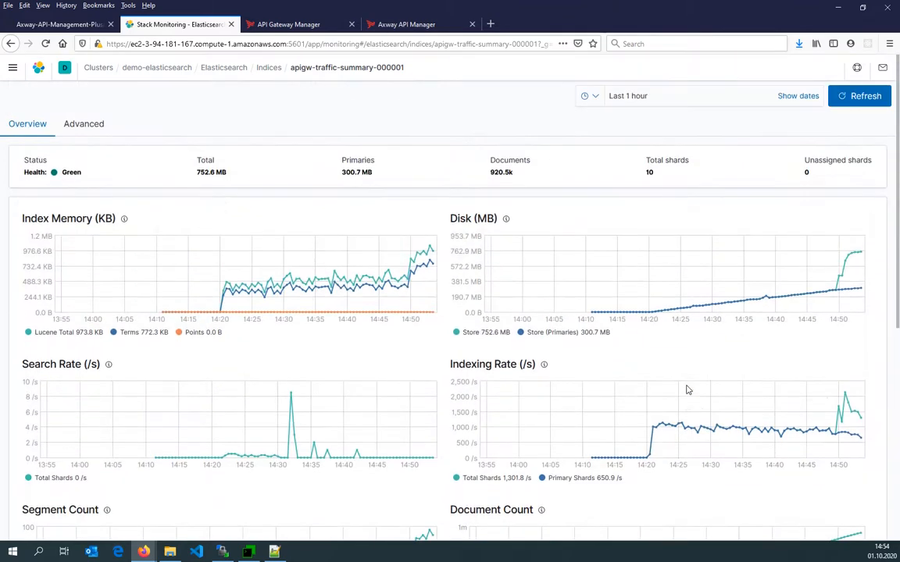
{"action": "left_click", "coordinate": [863, 96]}
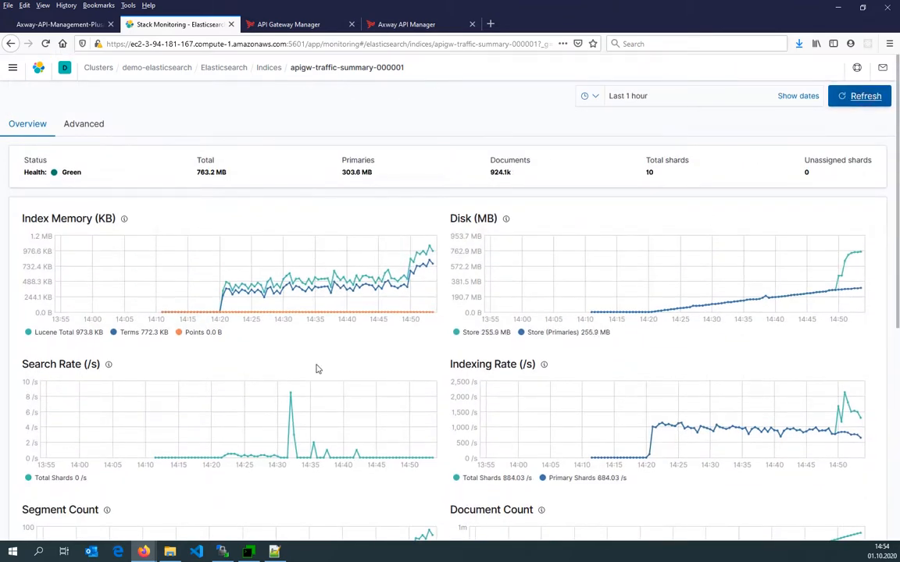
{"action": "scroll", "coordinate": [316, 367], "scroll_direction": "down", "scroll_amount": 5}
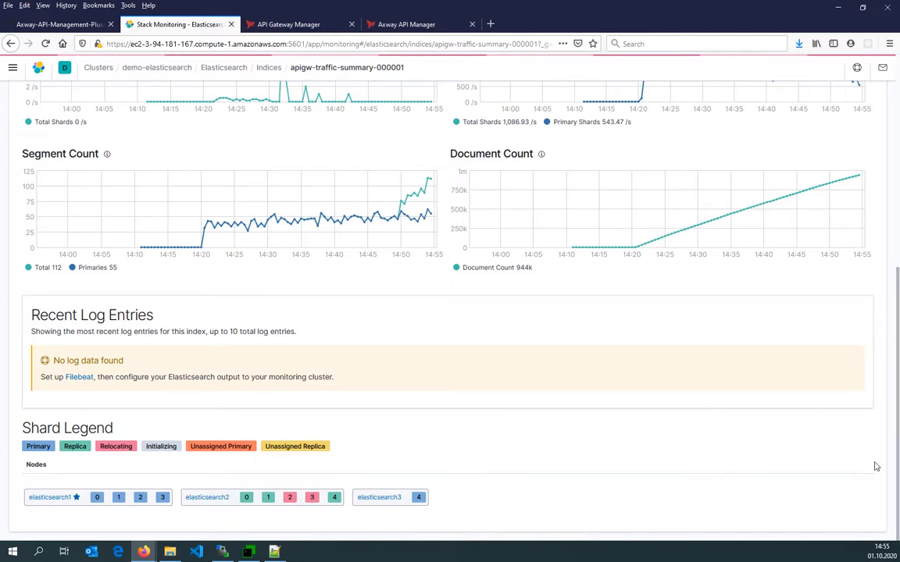
{"action": "scroll", "coordinate": [895, 473], "scroll_direction": "up", "scroll_amount": 5}
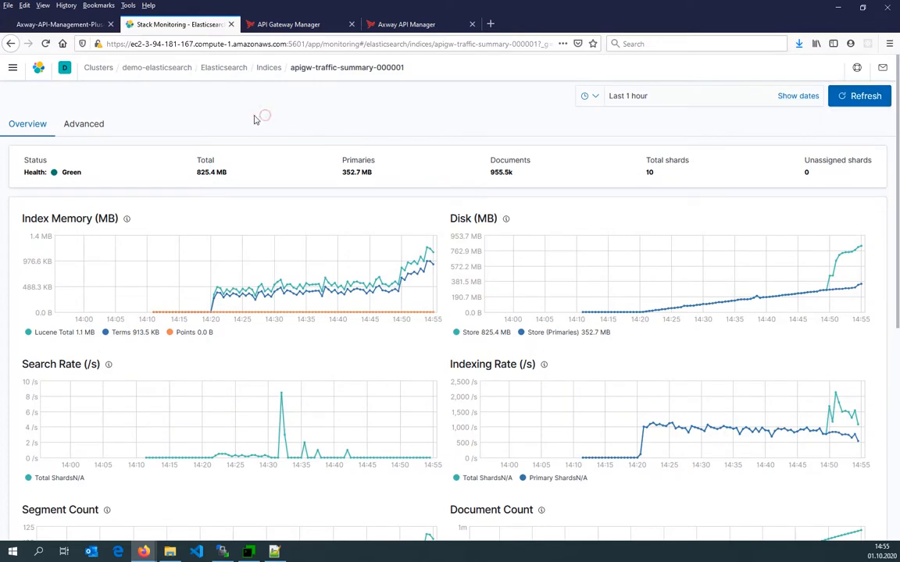
List the running Docker containers on Elasticsearch 3 and inspect the published ports.
{"action": "left_click", "coordinate": [250, 553]}
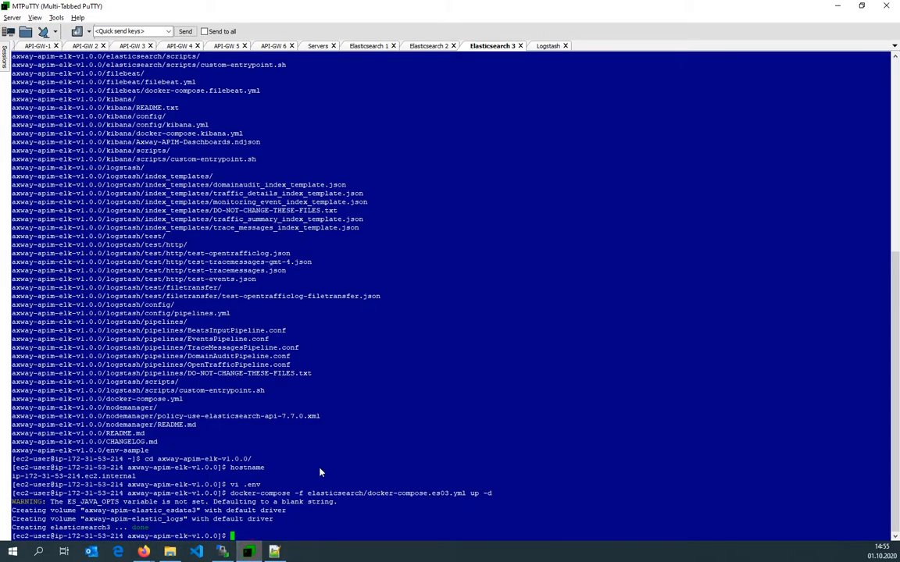
{"action": "type", "text": "docker ps"}
{"action": "key", "text": "Return"}
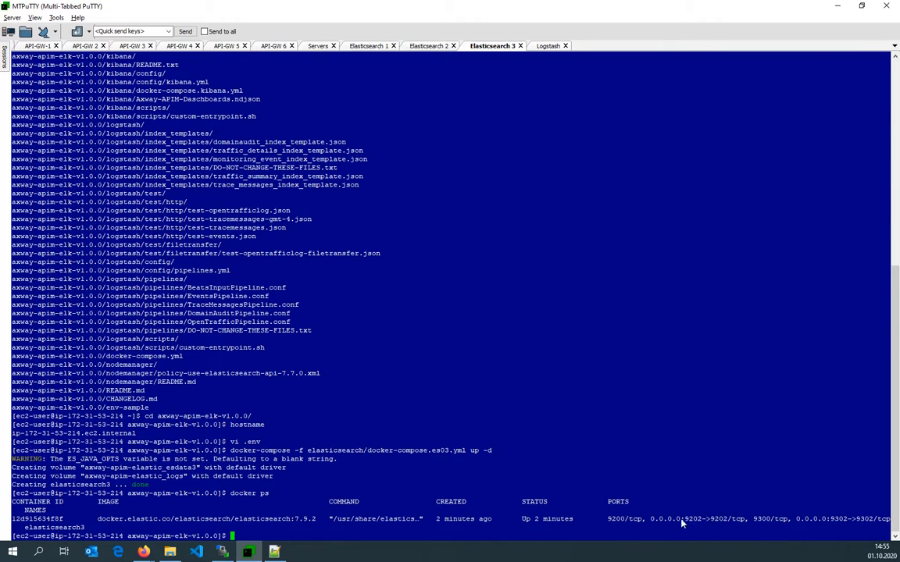
{"action": "left_click_drag", "start_coordinate": [681, 524], "coordinate": [728, 523]}
{"action": "left_click", "coordinate": [691, 524]}
{"action": "double_click", "coordinate": [689, 522]}
Return to the Elasticsearch cluster overview in Stack Monitoring.
{"action": "mouse_move", "coordinate": [144, 552]}
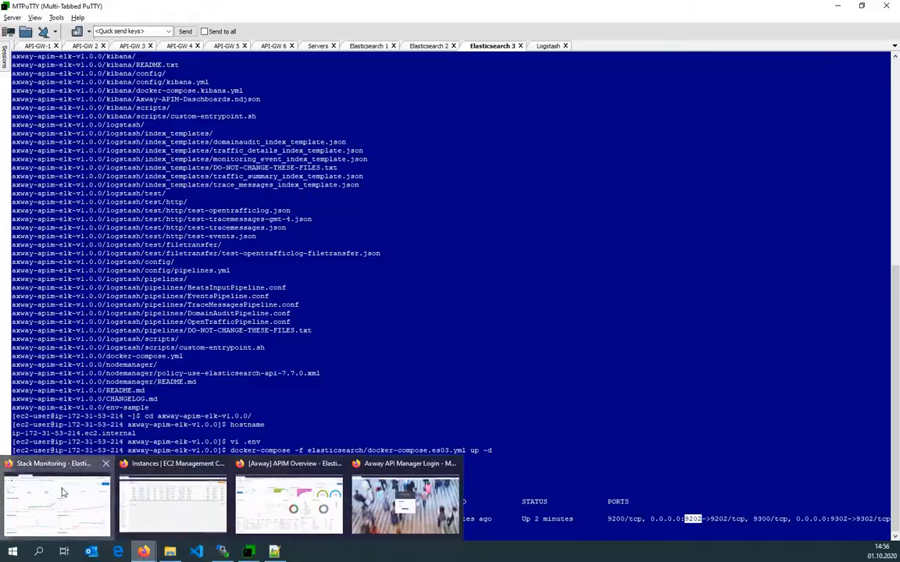
{"action": "left_click", "coordinate": [58, 438]}
{"action": "left_click", "coordinate": [156, 67]}
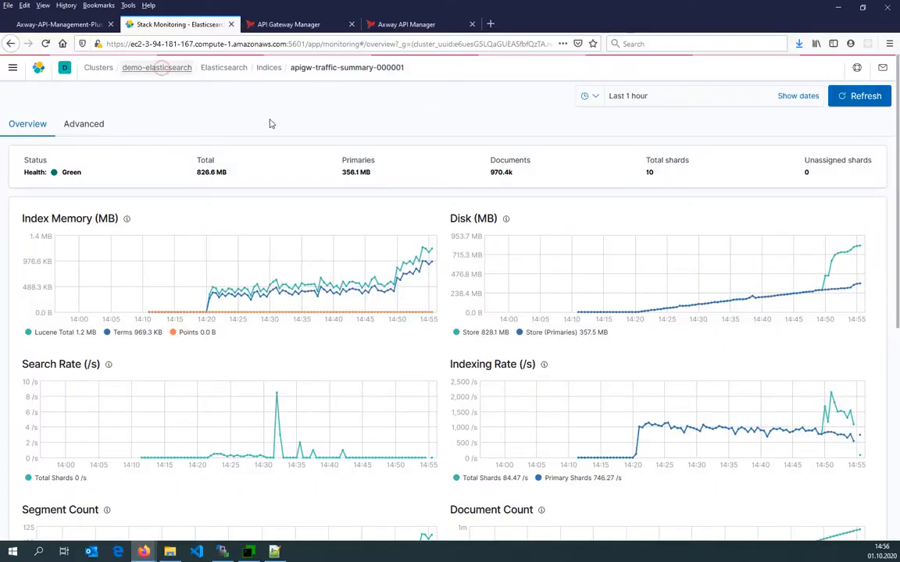
{"action": "left_click", "coordinate": [223, 68]}
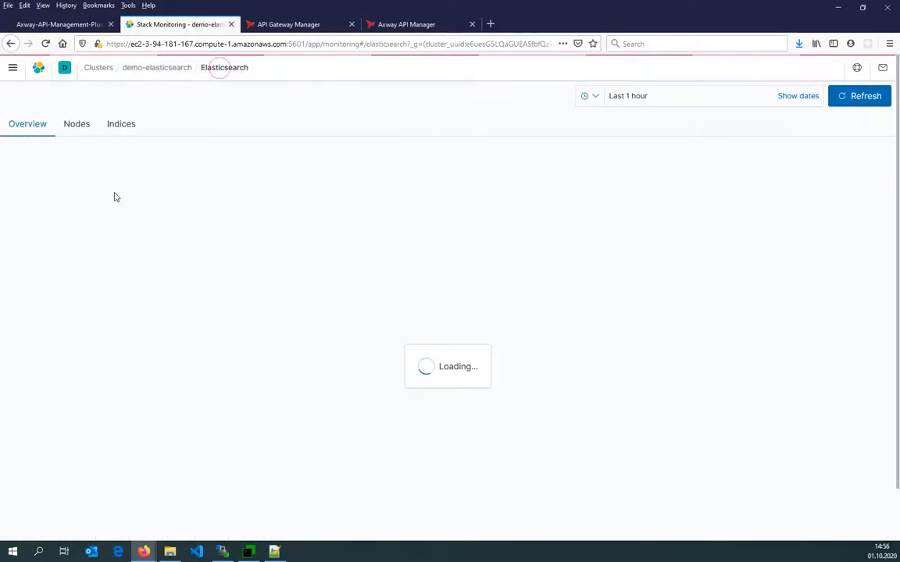
Open the Nodes list in Stack Monitoring to check the three Elasticsearch nodes.
{"action": "left_click", "coordinate": [77, 123]}
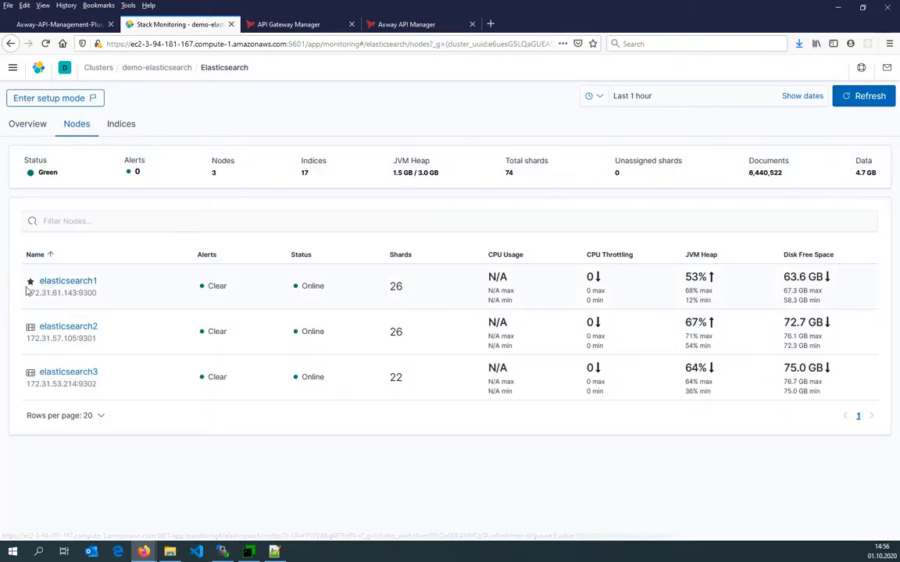
{"action": "mouse_move", "coordinate": [31, 288]}
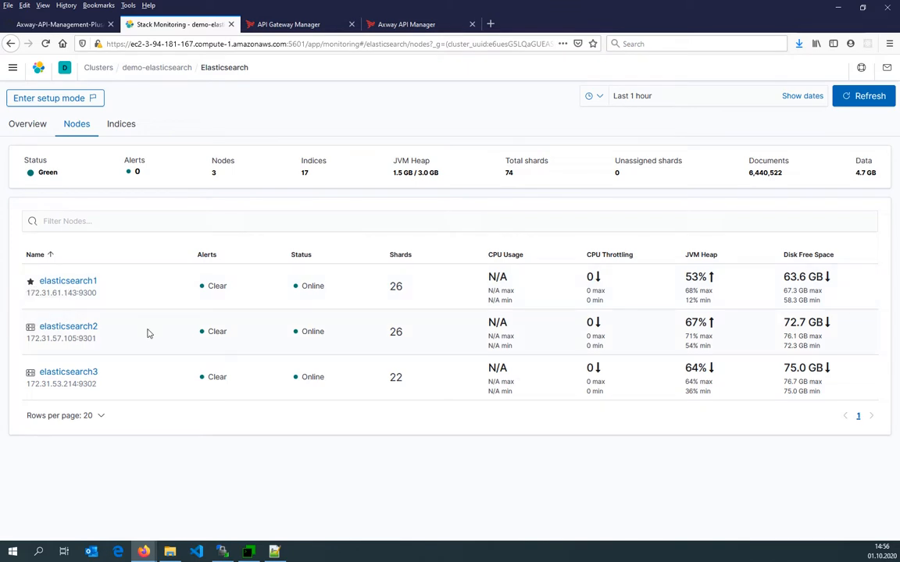
In the Elasticsearch 1 terminal, list the running containers and stop the elasticsearch1 container.
{"action": "left_click", "coordinate": [222, 551]}
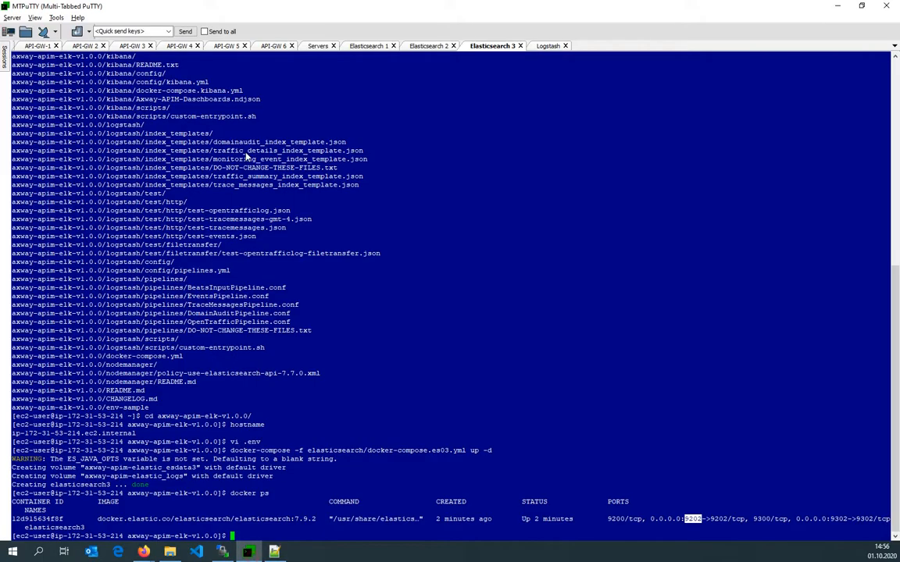
{"action": "left_click", "coordinate": [377, 46]}
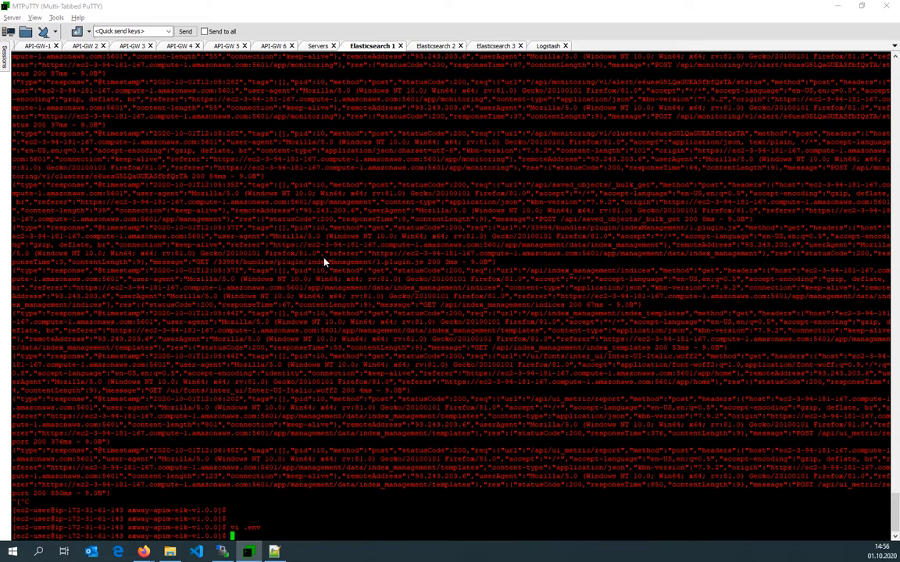
{"action": "type", "text": "docker ps"}
{"action": "key", "text": "Return"}
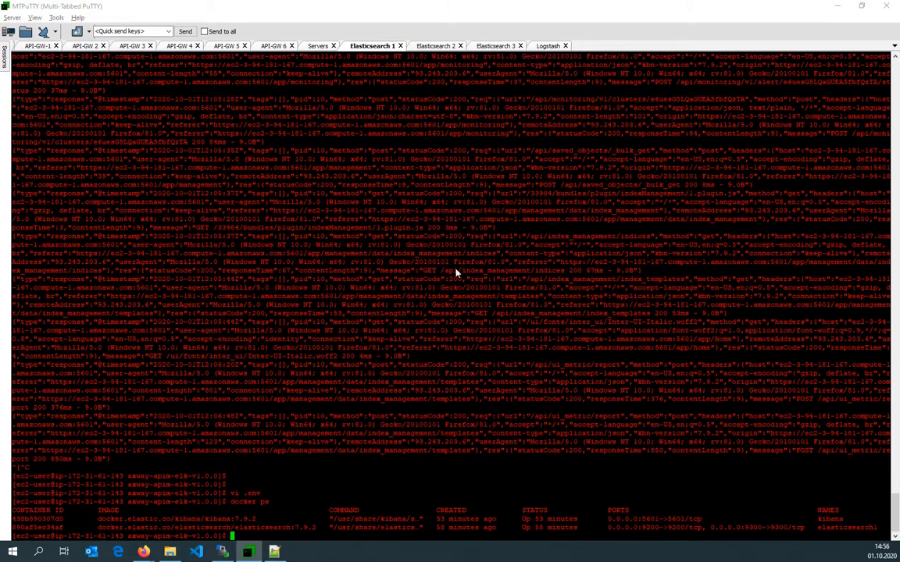
{"action": "double_click", "coordinate": [847, 528]}
{"action": "key", "text": "ctrl+c"}
{"action": "type", "text": "docker stop"}
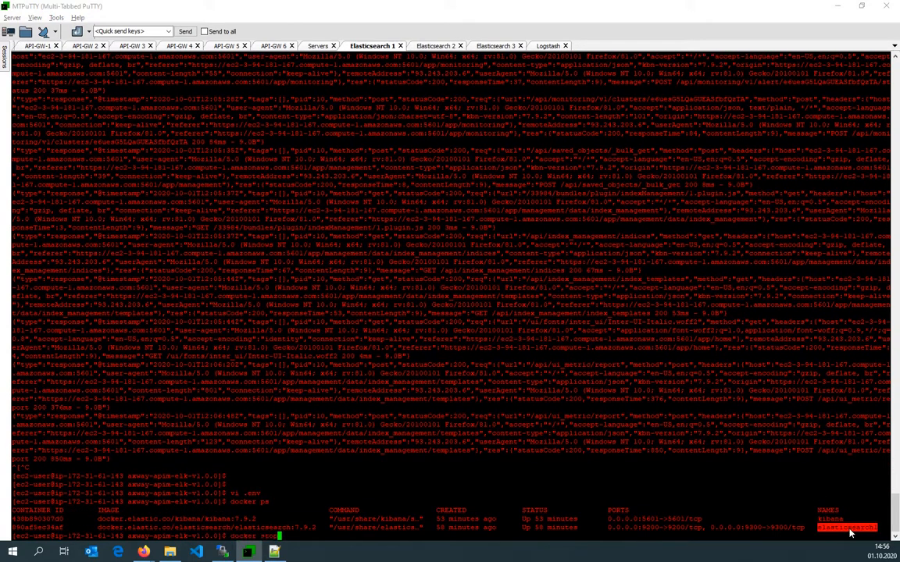
{"action": "right_click", "coordinate": [850, 534]}
{"action": "key", "text": "Return"}
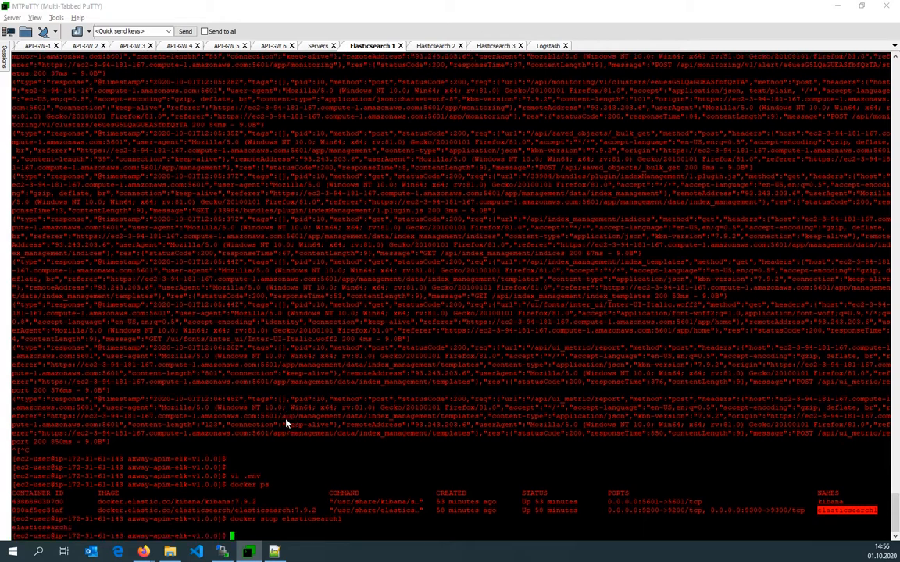
Open .env on Elasticsearch 1 and copy the three-node ELASTICSEARCH_HOSTS value from the .env on Elasticsearch 3.
{"action": "type", "text": "vi .env"}
{"action": "key", "text": "Return"}
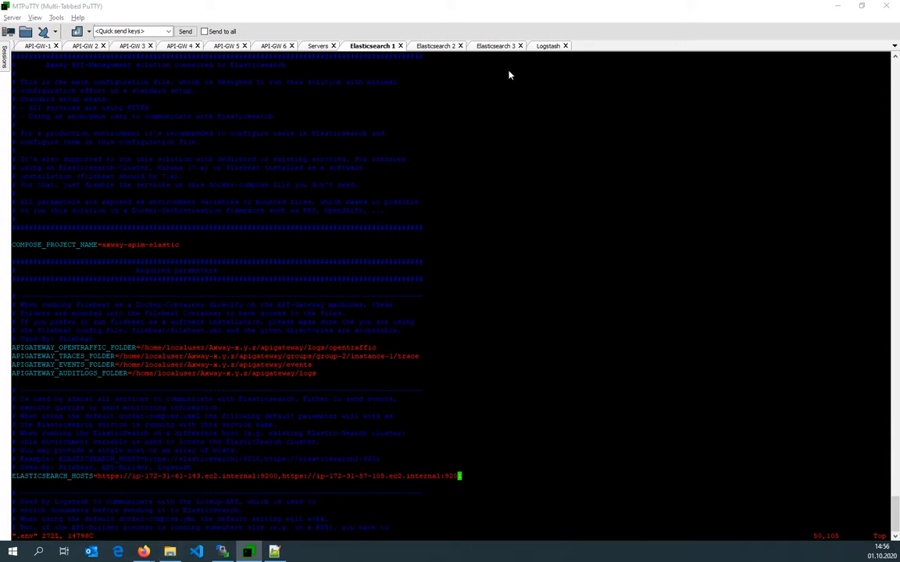
{"action": "left_click", "coordinate": [504, 47]}
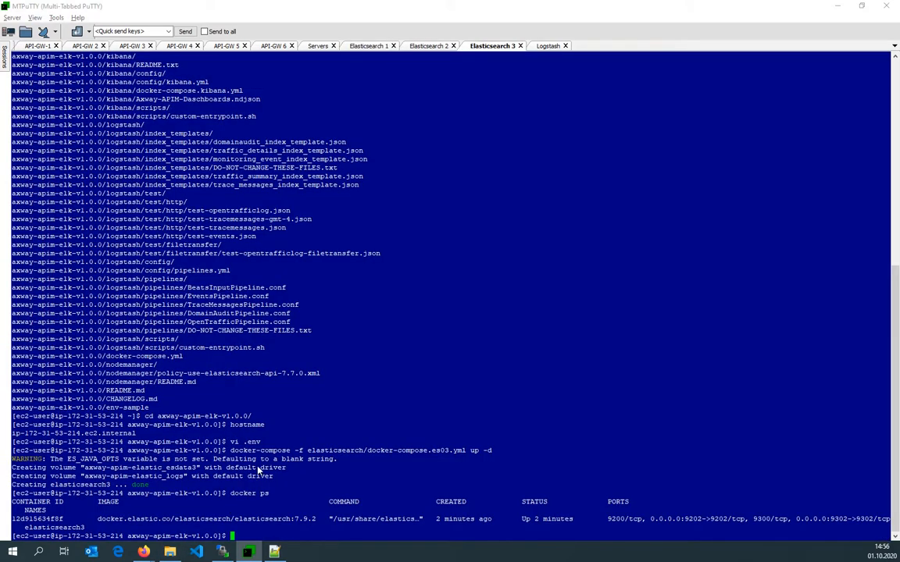
{"action": "type", "text": "vi .env"}
{"action": "key", "text": "Return"}
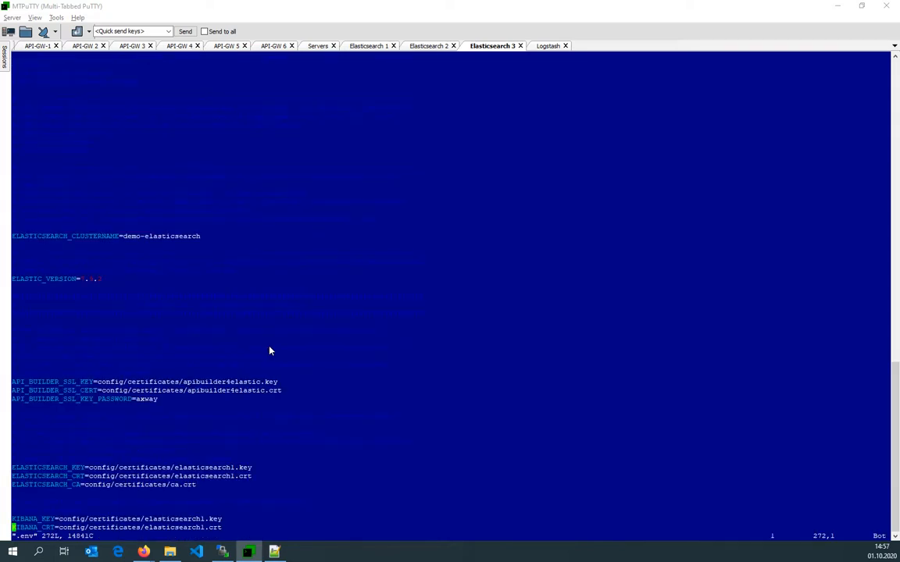
{"action": "key", "text": "g"}
{"action": "key", "text": "g"}
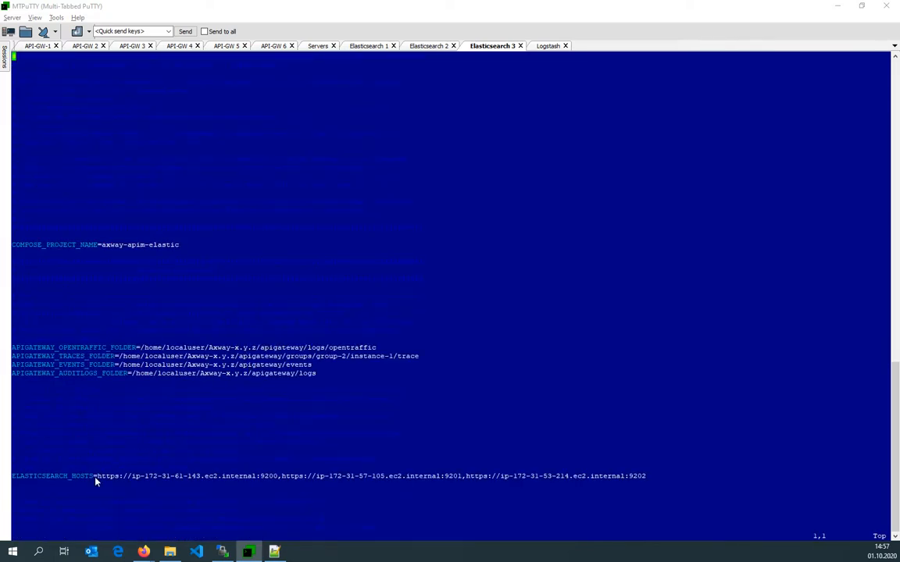
{"action": "left_click_drag", "start_coordinate": [99, 477], "coordinate": [646, 479]}
{"action": "key", "text": "ctrl+c"}
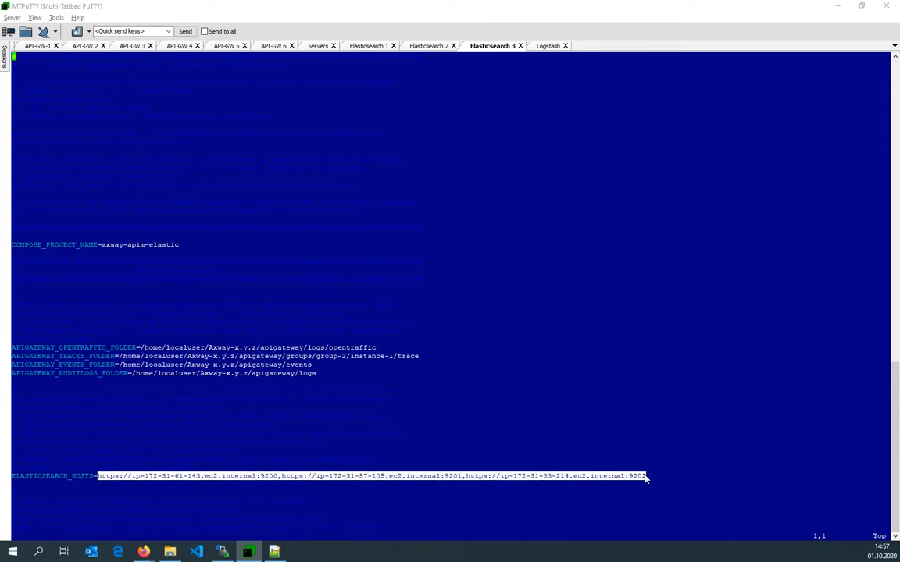
Set ELASTICSEARCH_HOSTS in Elasticsearch 1's .env to all three node URLs on ports 9200, 9201 and 9202, and save.
{"action": "left_click", "coordinate": [365, 45]}
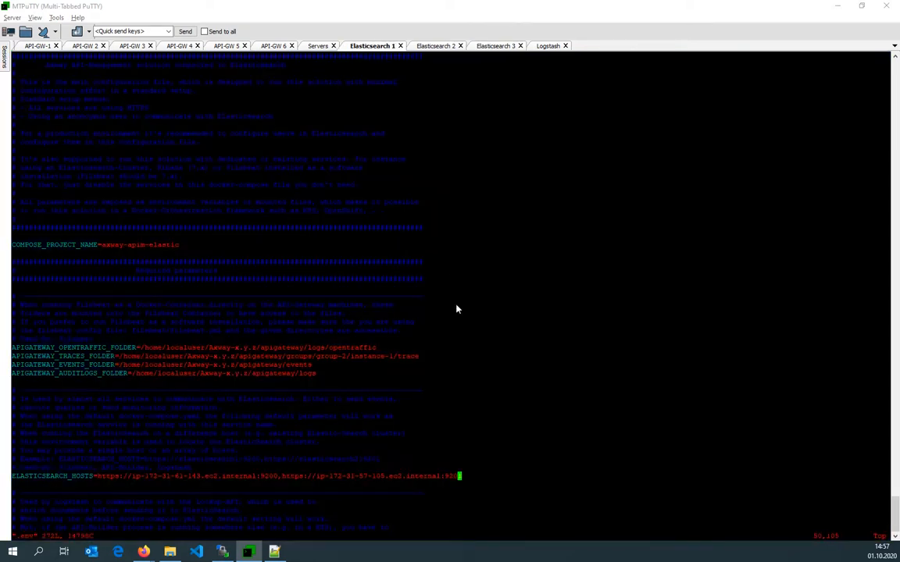
{"action": "key", "text": "i"}
{"action": "key", "text": "Home"}
{"action": "type", "text": "d"}
{"action": "key", "text": "Escape"}
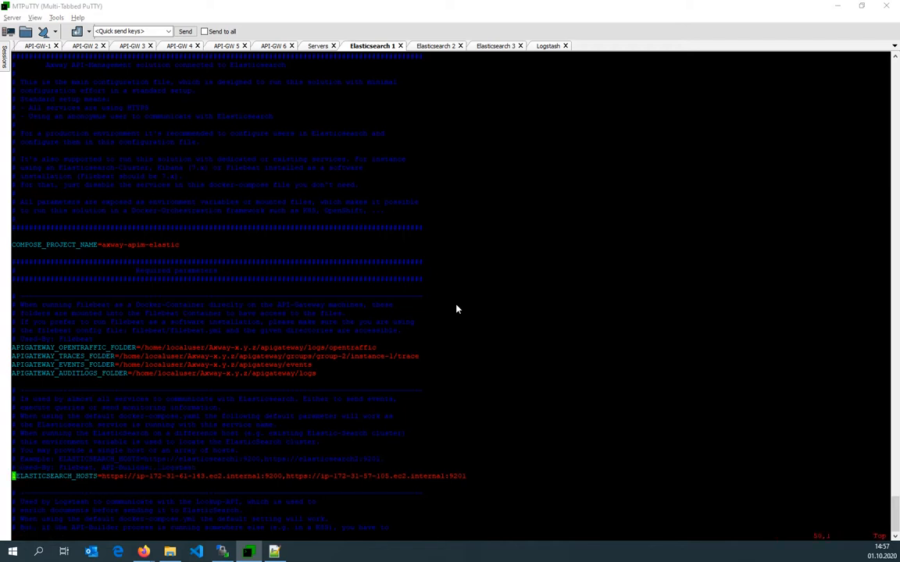
{"action": "key", "text": "u"}
{"action": "key", "text": "Right"}
{"action": "key", "text": "Right"}
{"action": "key", "text": "Right"}
{"action": "key", "text": "Right"}
{"action": "key", "text": "Right"}
{"action": "key", "text": "Right"}
{"action": "key", "text": "Right"}
{"action": "key", "text": "Right"}
{"action": "key", "text": "Right"}
{"action": "key", "text": "Right"}
{"action": "key", "text": "Right"}
{"action": "key", "text": "Right"}
{"action": "key", "text": "Right"}
{"action": "key", "text": "Right"}
{"action": "key", "text": "Right"}
{"action": "key", "text": "Right"}
{"action": "key", "text": "Right"}
{"action": "key", "text": "Right"}
{"action": "key", "text": "Right"}
{"action": "key", "text": "Right"}
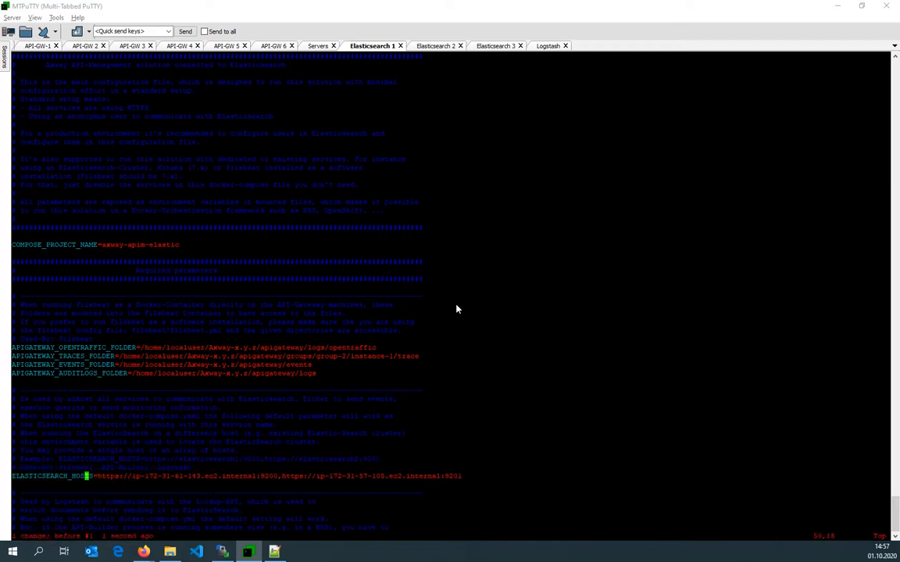
{"action": "key", "text": "$"}
{"action": "key", "text": "a"}
{"action": "right_click", "coordinate": [458, 309]}
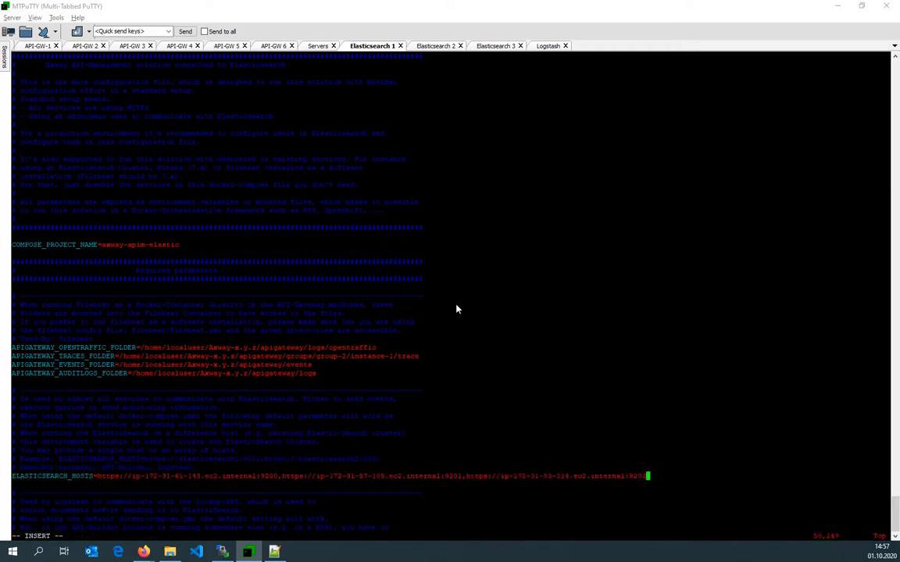
{"action": "key", "text": "Escape"}
{"action": "type", "text": ":wq"}
{"action": "key", "text": "Return"}
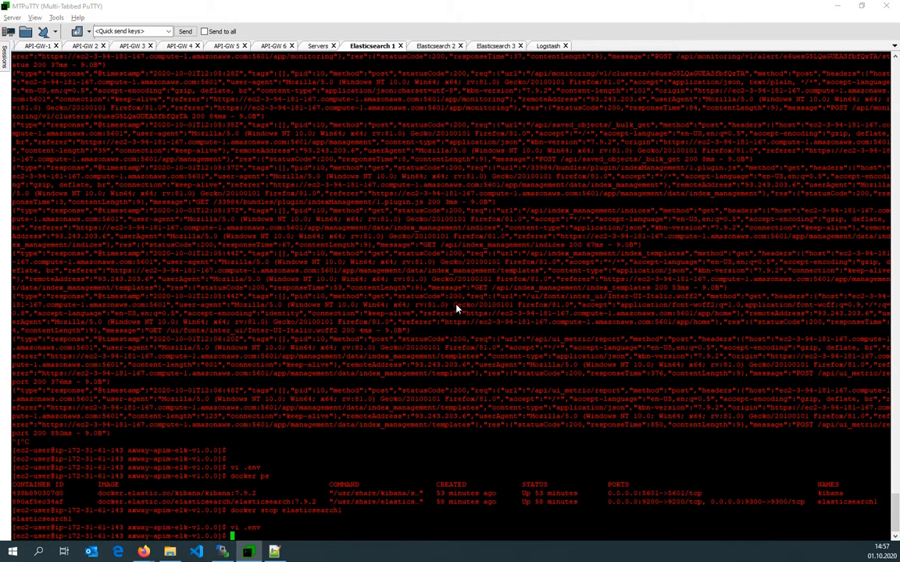
List the containers on Elasticsearch 1 again and stop the kibana container.
{"action": "type", "text": "dcok"}
{"action": "key", "text": "BackSpace"}
{"action": "key", "text": "BackSpace"}
{"action": "key", "text": "BackSpace"}
{"action": "type", "text": "docker"}
{"action": "key", "text": "ctrl+c"}
{"action": "type", "text": "docker ps"}
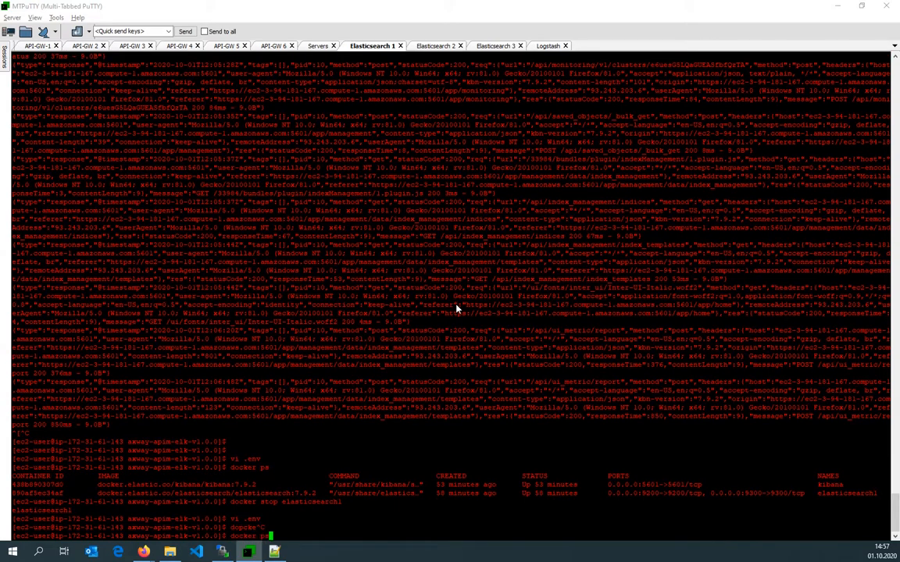
{"action": "key", "text": "Return"}
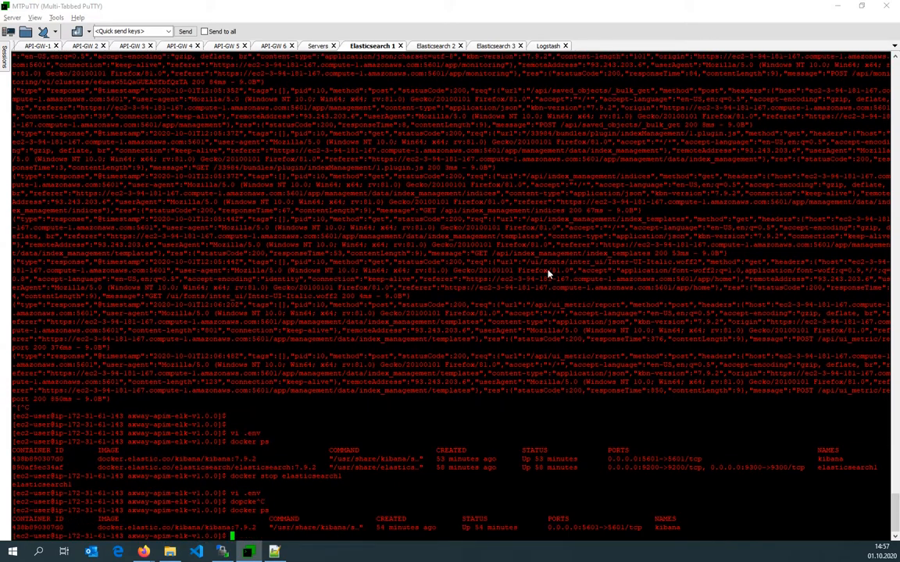
{"action": "double_click", "coordinate": [668, 528]}
{"action": "type", "text": "docker stop kibana"}
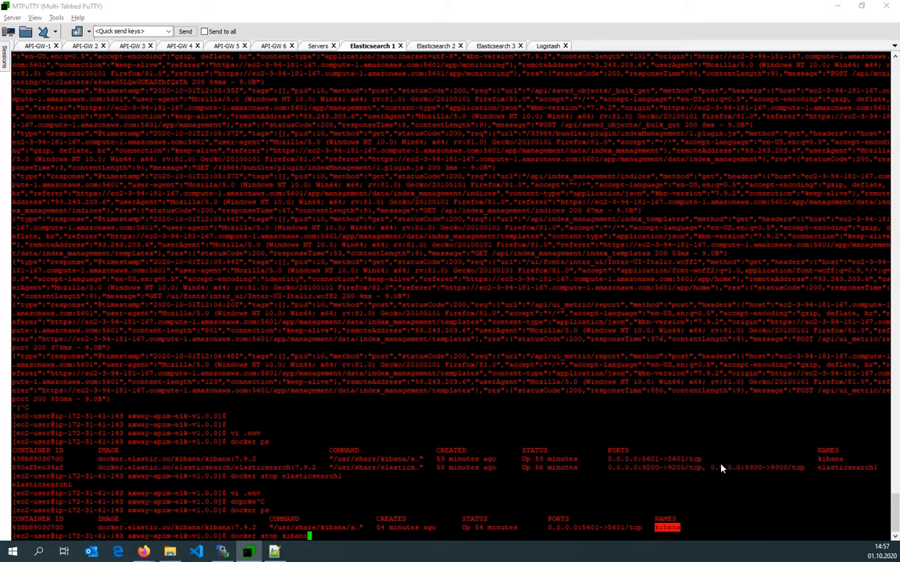
{"action": "key", "text": "Return"}
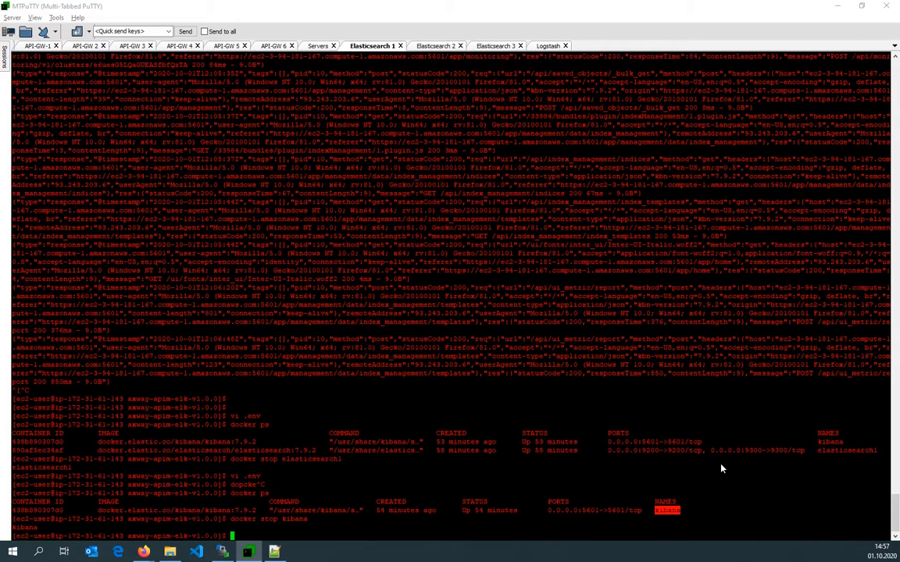
Start Kibana again with docker-compose -f kibana/docker-compose.kibana.yml up -d.
{"action": "type", "text": "docker sta"}
{"action": "type", "text": "r"}
{"action": "key", "text": "BackSpace"}
{"action": "key", "text": "BackSpace"}
{"action": "key", "text": "BackSpace"}
{"action": "key", "text": "BackSpace"}
{"action": "key", "text": "BackSpace"}
{"action": "key", "text": "BackSpace"}
{"action": "type", "text": "-compose -f kibana/"}
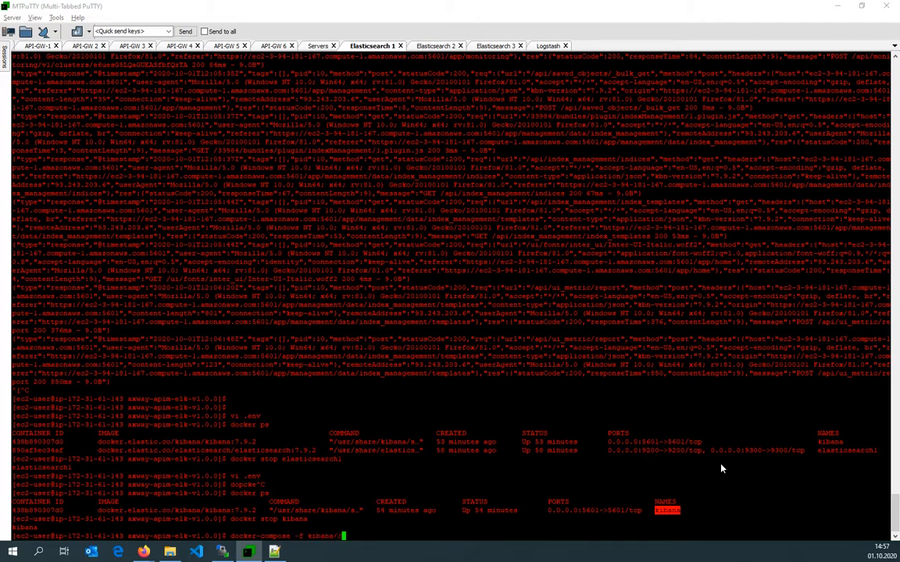
{"action": "key", "text": "Tab"}
{"action": "type", "text": "up -d"}
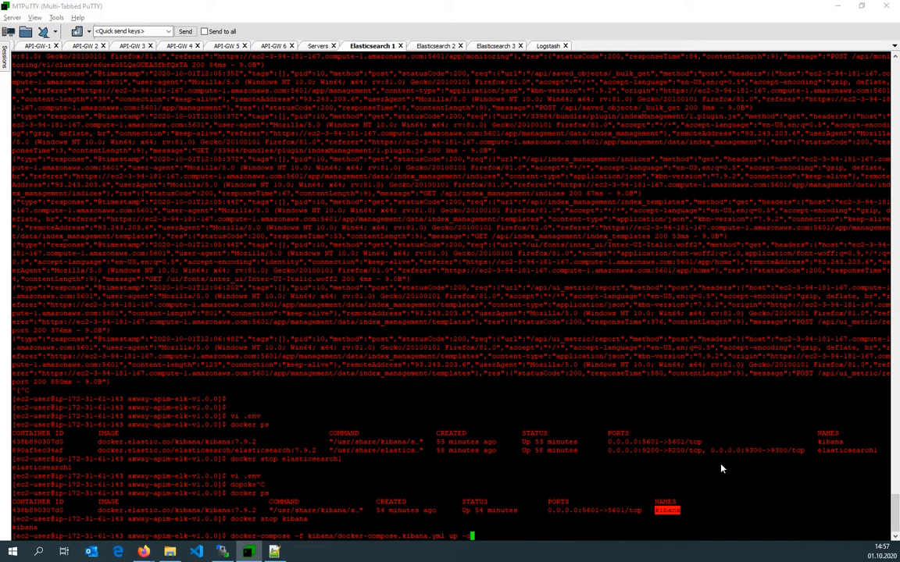
{"action": "key", "text": "Return"}
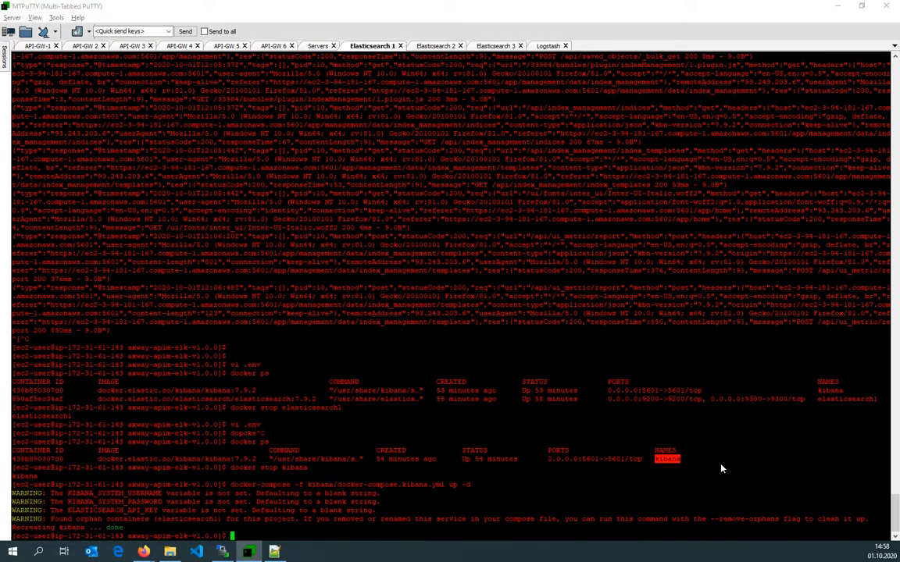
In the Logstash terminal, stop the log output, open .env and clear the ELASTICSEARCH_HOSTS value.
{"action": "left_click", "coordinate": [547, 47]}
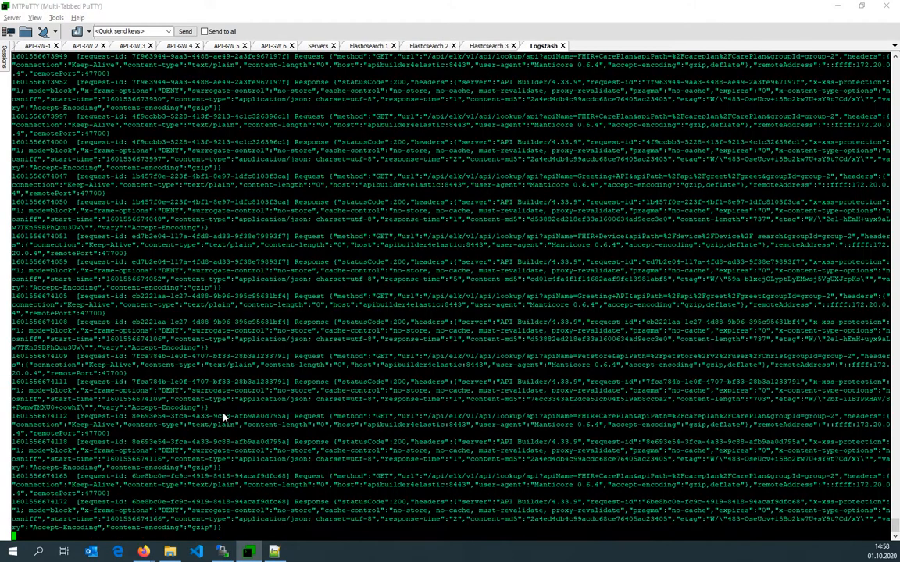
{"action": "key", "text": "ctrl+c"}
{"action": "key", "text": "Return"}
{"action": "type", "text": "vi "}
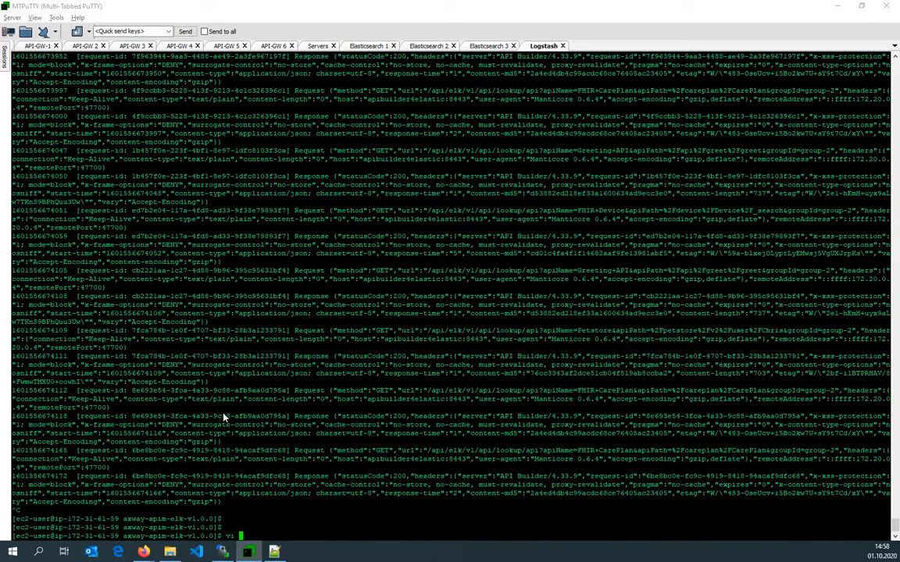
{"action": "type", "text": ".env"}
{"action": "key", "text": "Return"}
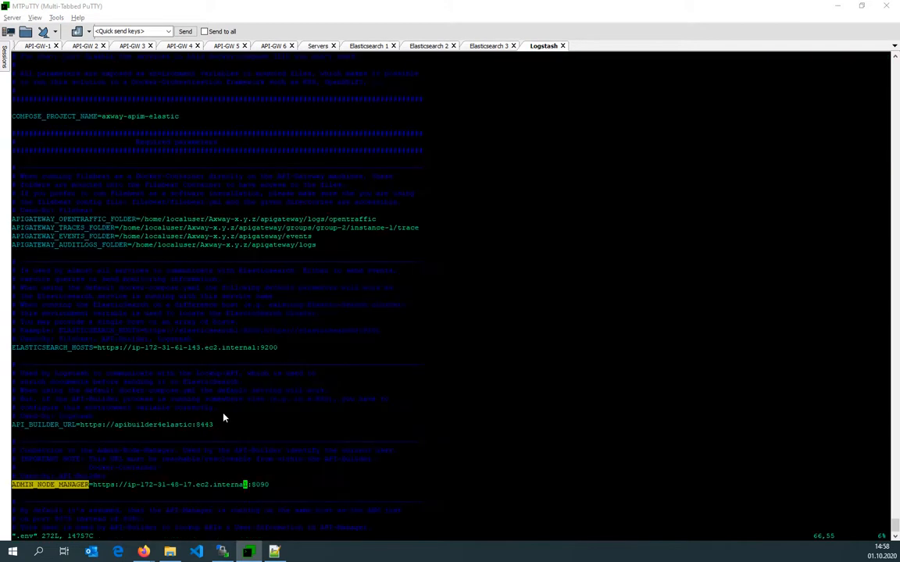
{"action": "key", "text": "g"}
{"action": "key", "text": "g"}
{"action": "key", "text": "j"}
{"action": "key", "text": "j"}
{"action": "key", "text": "j"}
{"action": "key", "text": "j"}
{"action": "key", "text": "j"}
{"action": "key", "text": "j"}
{"action": "key", "text": "j"}
{"action": "key", "text": "j"}
{"action": "key", "text": "j"}
{"action": "key", "text": "j"}
{"action": "key", "text": "j"}
{"action": "key", "text": "j"}
{"action": "key", "text": "j"}
{"action": "key", "text": "j"}
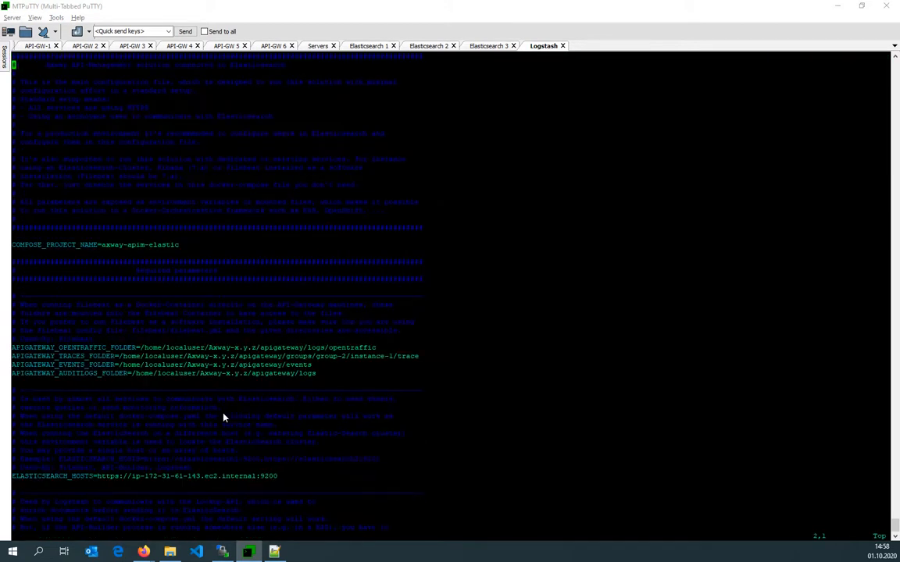
{"action": "key", "text": "j"}
{"action": "key", "text": "j"}
{"action": "key", "text": "j"}
{"action": "key", "text": "j"}
{"action": "key", "text": "j"}
{"action": "key", "text": "j"}
{"action": "key", "text": "j"}
{"action": "key", "text": "j"}
{"action": "key", "text": "j"}
{"action": "key", "text": "j"}
{"action": "key", "text": "j"}
{"action": "key", "text": "j"}
{"action": "key", "text": "j"}
{"action": "key", "text": "j"}
{"action": "key", "text": "j"}
{"action": "key", "text": "j"}
{"action": "key", "text": "j"}
{"action": "key", "text": "j"}
{"action": "key", "text": "j"}
{"action": "key", "text": "j"}
{"action": "key", "text": "w"}
{"action": "type", "text": "lDa"}
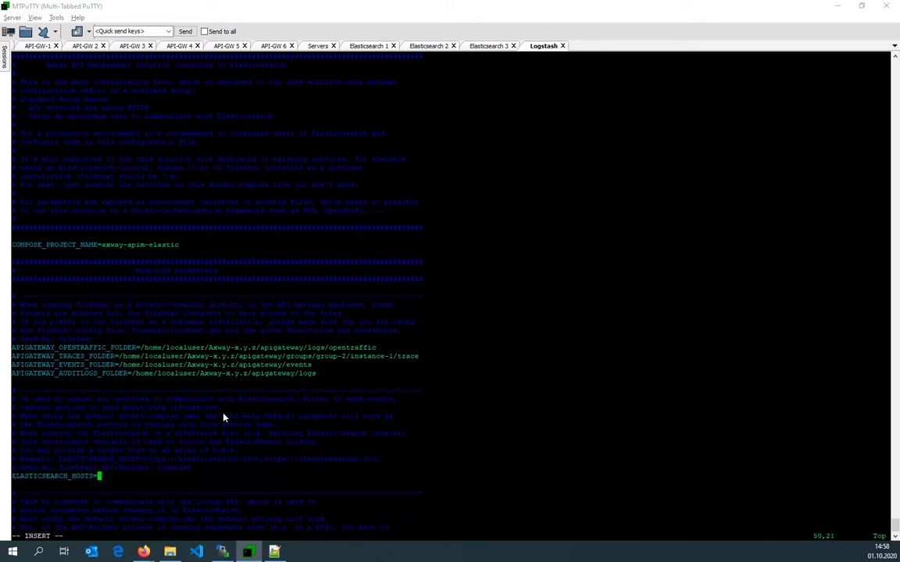
{"action": "type", "text": "kibana"}
{"action": "key", "text": "BackSpace"}
{"action": "key", "text": "BackSpace"}
{"action": "key", "text": "BackSpace"}
{"action": "key", "text": "BackSpace"}
{"action": "key", "text": "BackSpace"}
{"action": "key", "text": "BackSpace"}
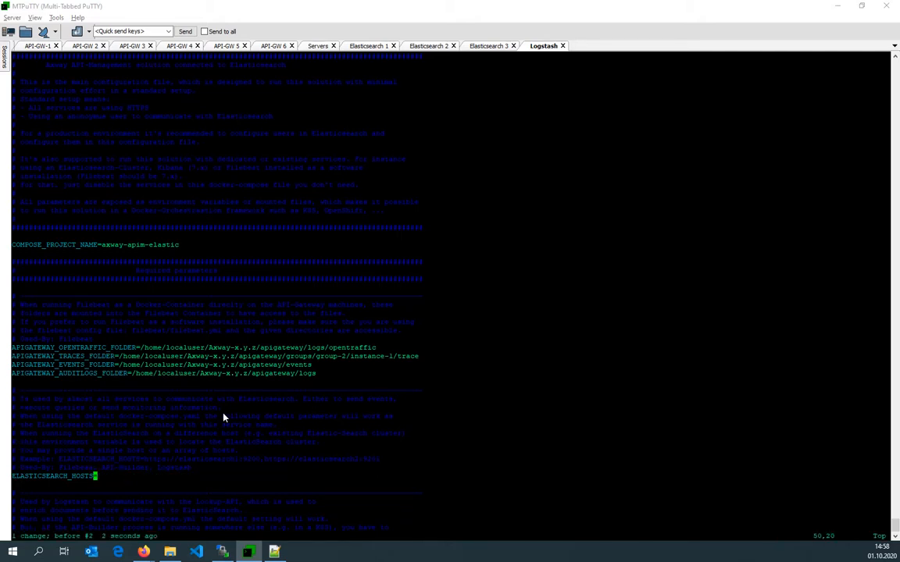
Copy the three-node hosts value from Elasticsearch 3 into Logstash's ELASTICSEARCH_HOSTS and save .env.
{"action": "left_click", "coordinate": [489, 45]}
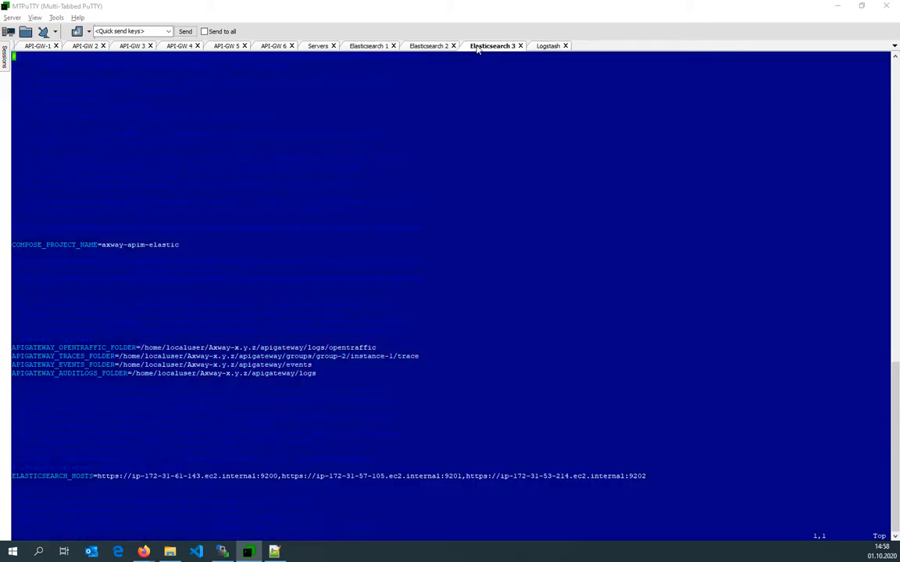
{"action": "left_click_drag", "start_coordinate": [99, 479], "coordinate": [646, 477]}
{"action": "left_click", "coordinate": [539, 47]}
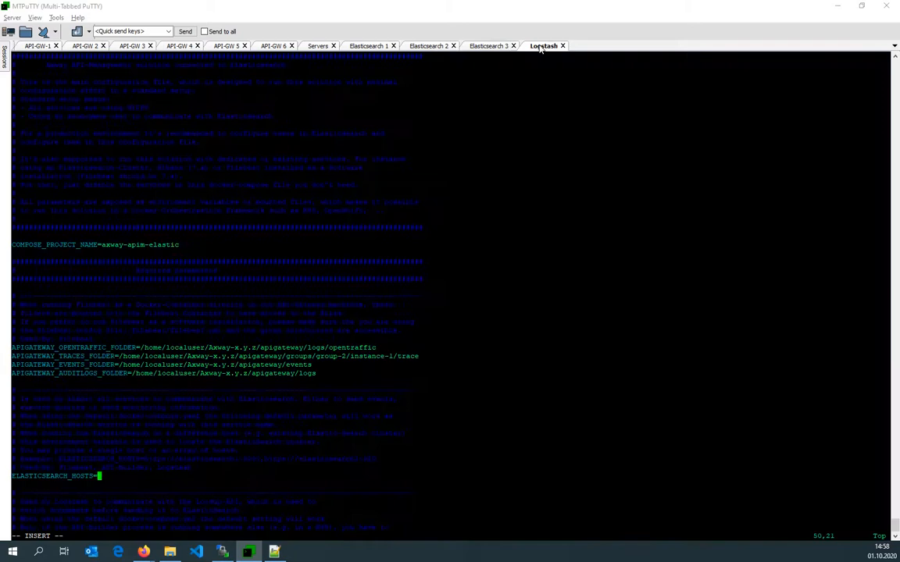
{"action": "right_click", "coordinate": [504, 220]}
{"action": "key", "text": "Escape"}
{"action": "type", "text": ":wq"}
{"action": "key", "text": "Return"}
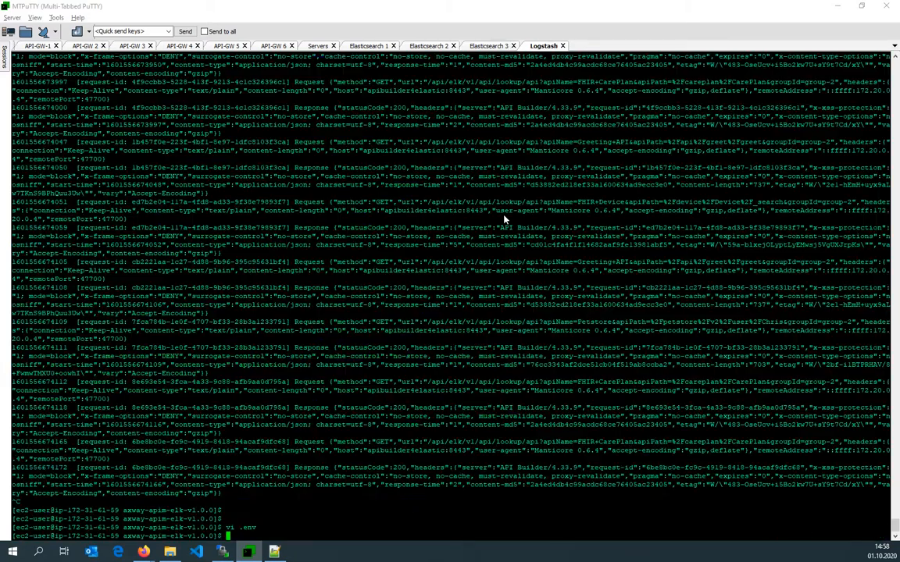
In the Logstash terminal, list the running containers and stop the logstash and apibuilder4elastic containers.
{"action": "type", "text": "docker ps"}
{"action": "key", "text": "Return"}
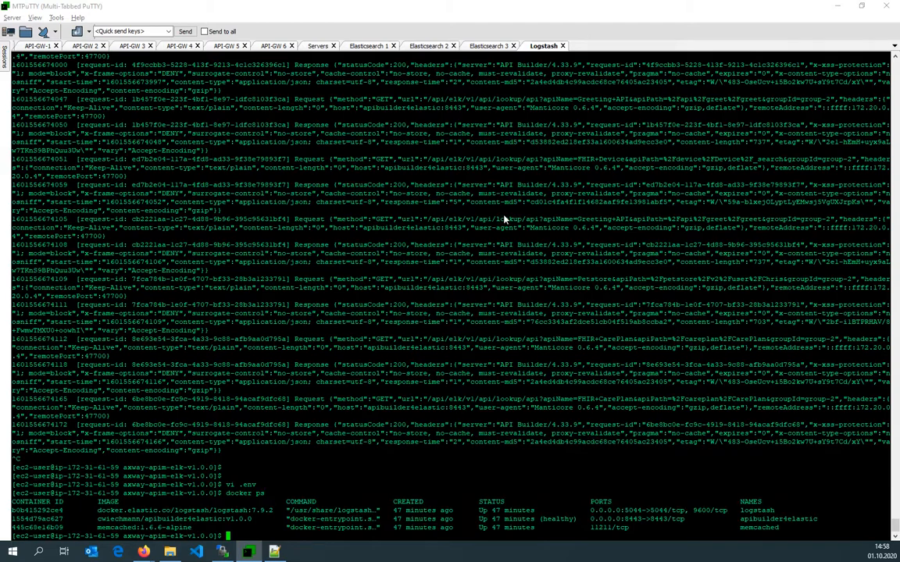
{"action": "double_click", "coordinate": [757, 511]}
{"action": "type", "text": "docker stop logstash"}
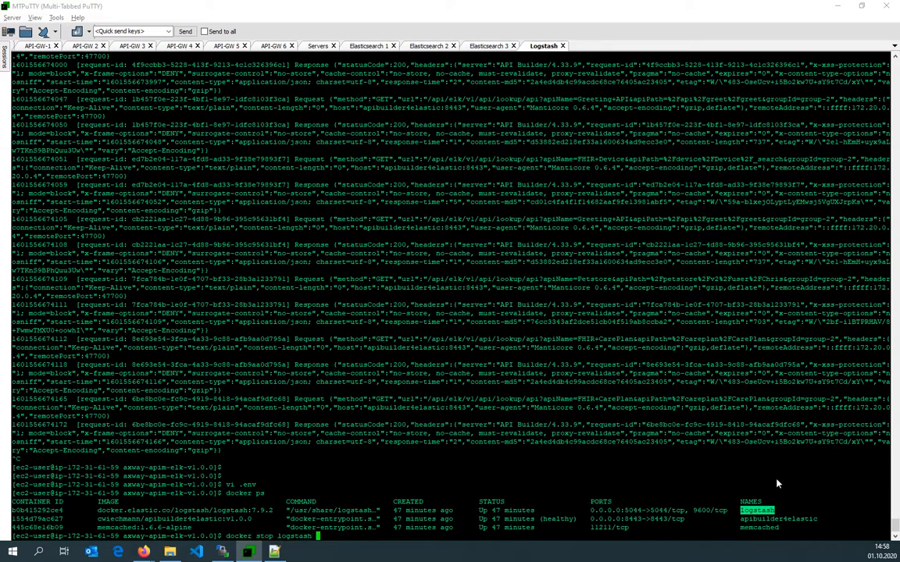
{"action": "double_click", "coordinate": [767, 519]}
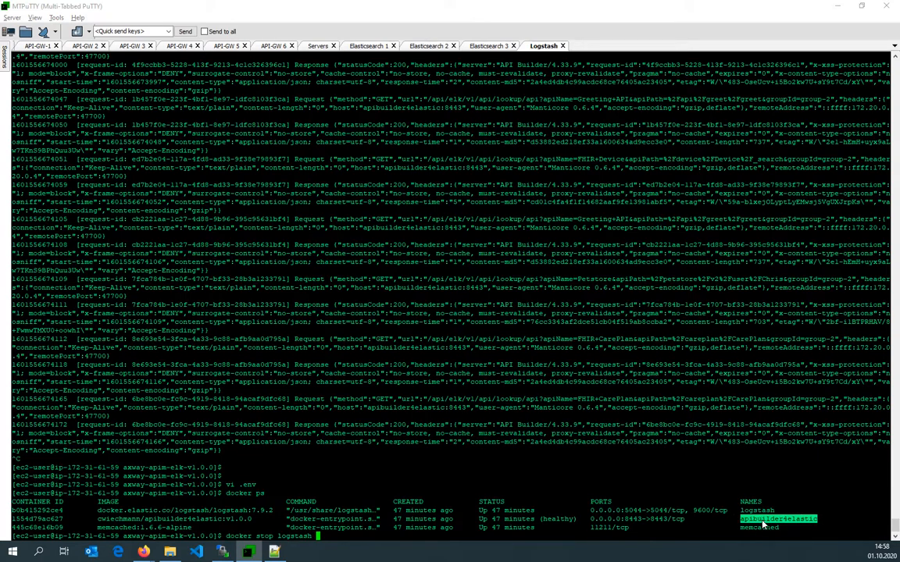
{"action": "right_click", "coordinate": [763, 525]}
{"action": "key", "text": "Return"}
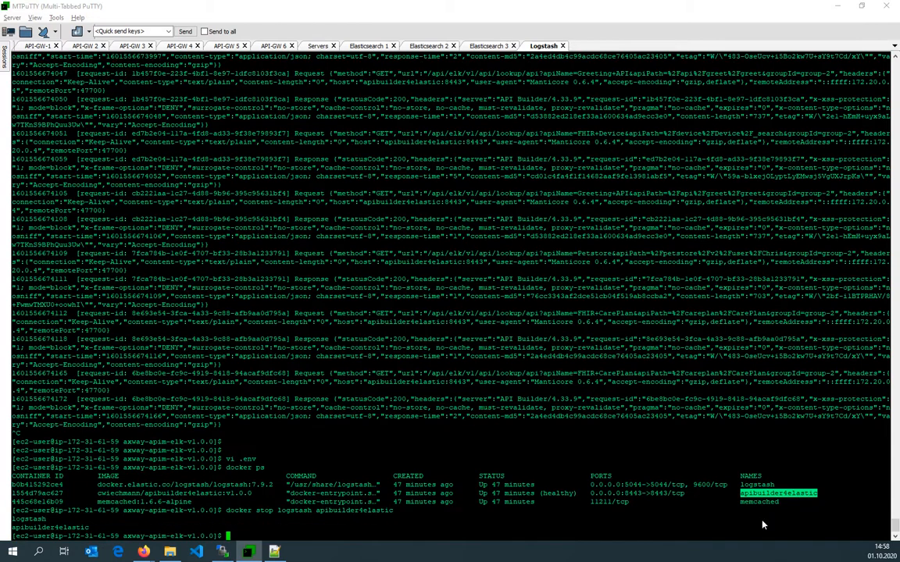
Bring the Logstash host's services back up with docker-compose up -d.
{"action": "type", "text": "docker-compose up -d"}
{"action": "key", "text": "Return"}
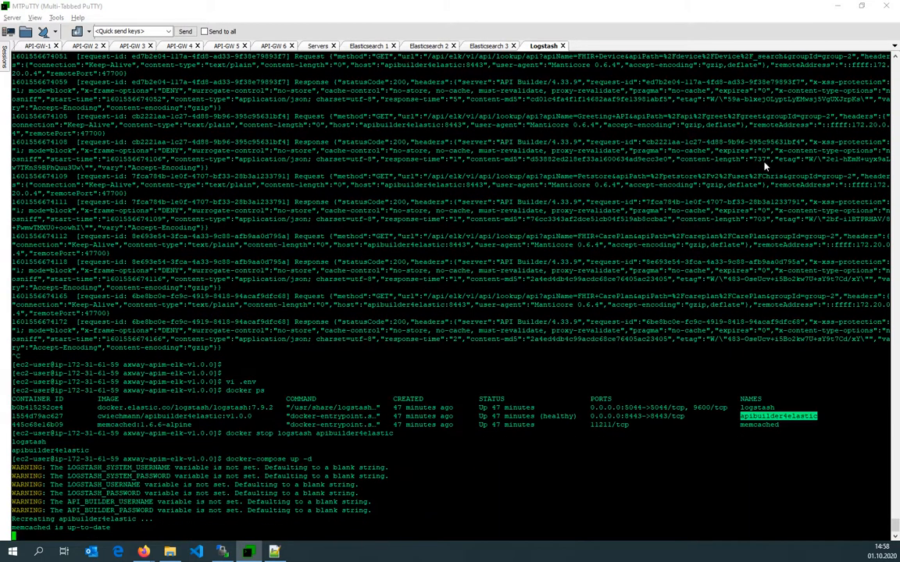
On Elasticsearch 1, follow the kibana container's logs and inspect the startup messages.
{"action": "left_click", "coordinate": [345, 45]}
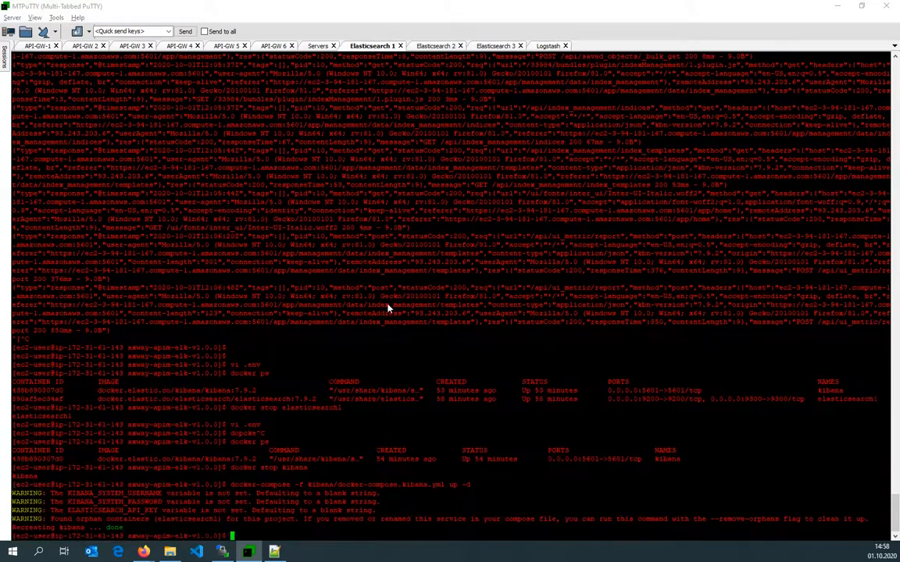
{"action": "type", "text": "docker logs -f apibuilder4elastic"}
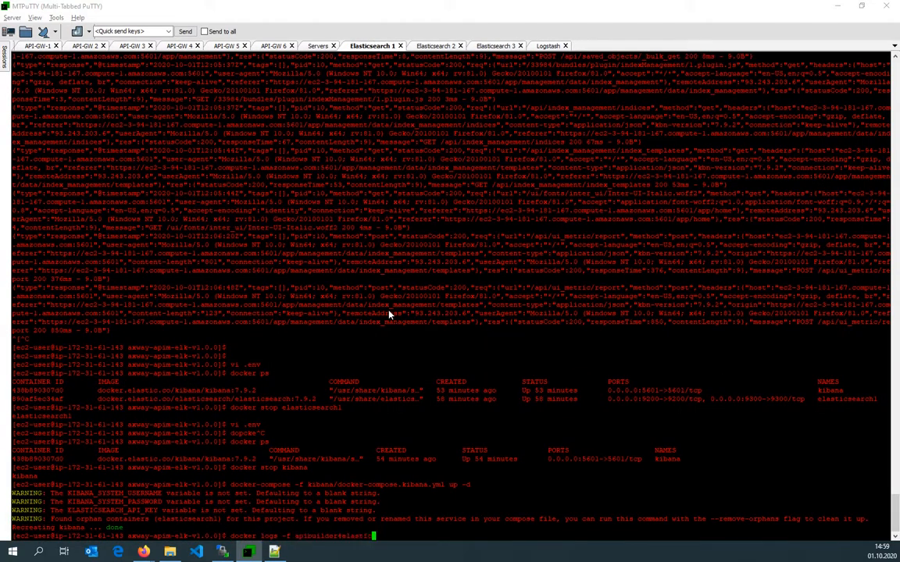
{"action": "key", "text": "BackSpace"}
{"action": "key", "text": "BackSpace"}
{"action": "key", "text": "BackSpace"}
{"action": "key", "text": "BackSpace"}
{"action": "key", "text": "BackSpace"}
{"action": "key", "text": "BackSpace"}
{"action": "key", "text": "BackSpace"}
{"action": "key", "text": "BackSpace"}
{"action": "key", "text": "BackSpace"}
{"action": "key", "text": "BackSpace"}
{"action": "key", "text": "BackSpace"}
{"action": "key", "text": "BackSpace"}
{"action": "key", "text": "BackSpace"}
{"action": "key", "text": "BackSpace"}
{"action": "key", "text": "BackSpace"}
{"action": "key", "text": "BackSpace"}
{"action": "key", "text": "BackSpace"}
{"action": "key", "text": "BackSpace"}
{"action": "type", "text": "elaana"}
{"action": "key", "text": "Return"}
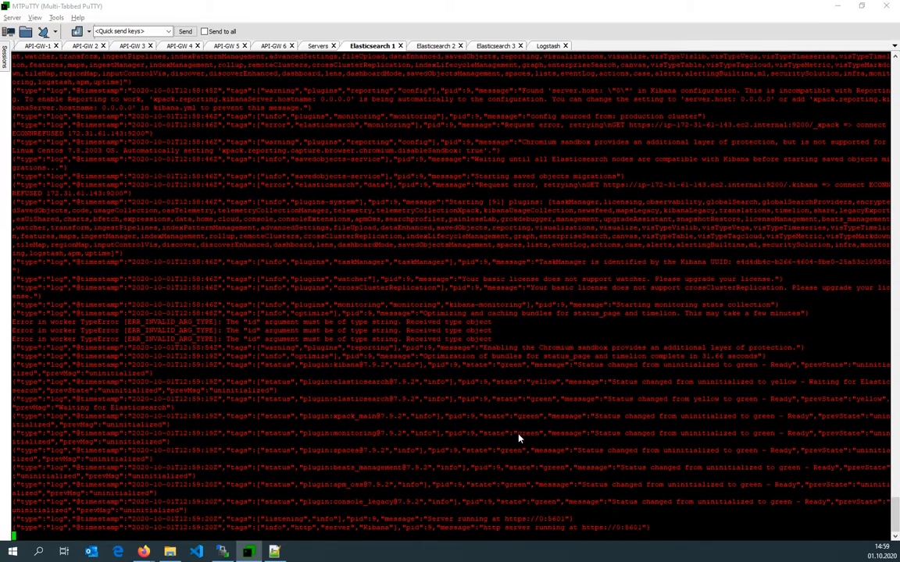
{"action": "left_click_drag", "start_coordinate": [426, 520], "coordinate": [551, 518]}
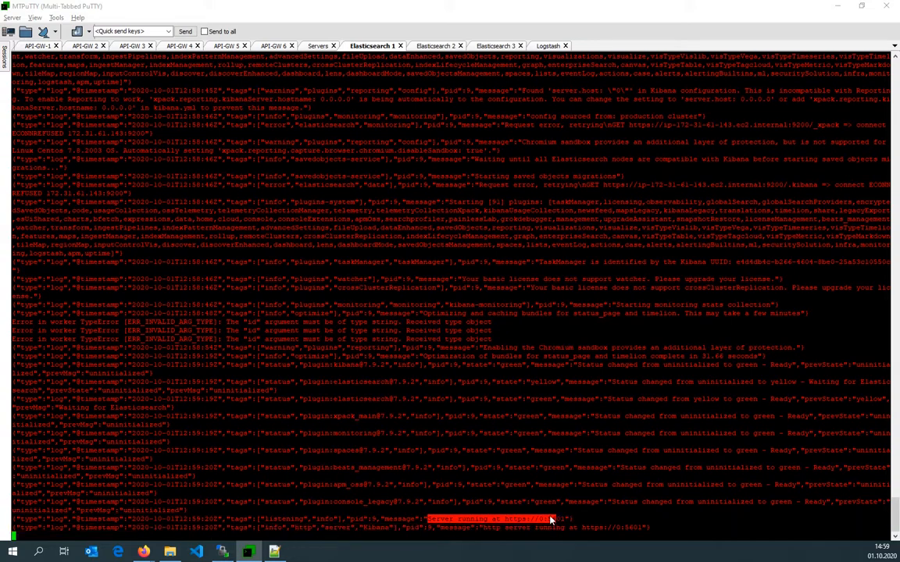
{"action": "left_click_drag", "start_coordinate": [501, 185], "coordinate": [794, 187]}
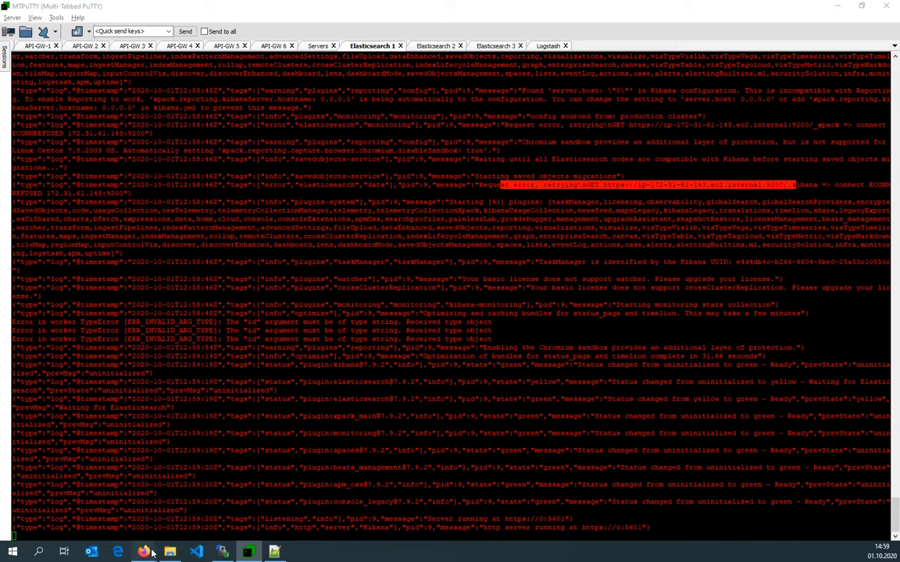
In the browser, shorten the Kibana monitoring URL to /app/home and load the Kibana home page.
{"action": "mouse_move", "coordinate": [144, 552]}
{"action": "left_click", "coordinate": [70, 500]}
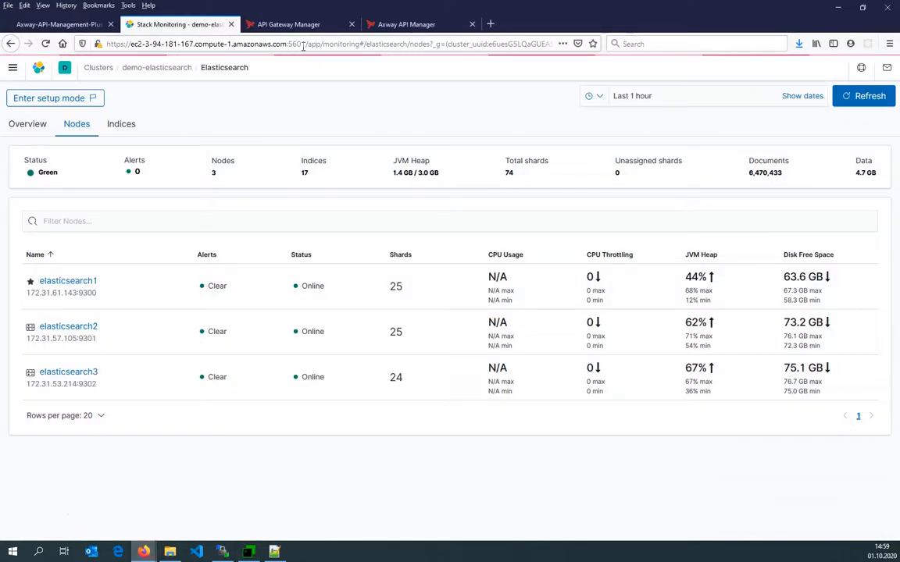
{"action": "left_click", "coordinate": [224, 44]}
{"action": "left_click", "coordinate": [311, 44]}
{"action": "key", "text": "shift+End"}
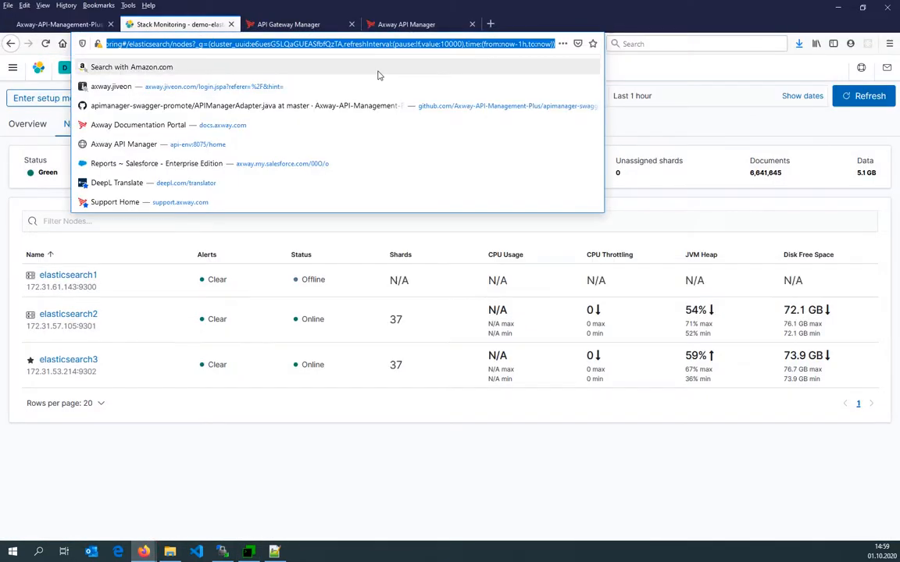
{"action": "key", "text": "Delete"}
{"action": "key", "text": "Return"}
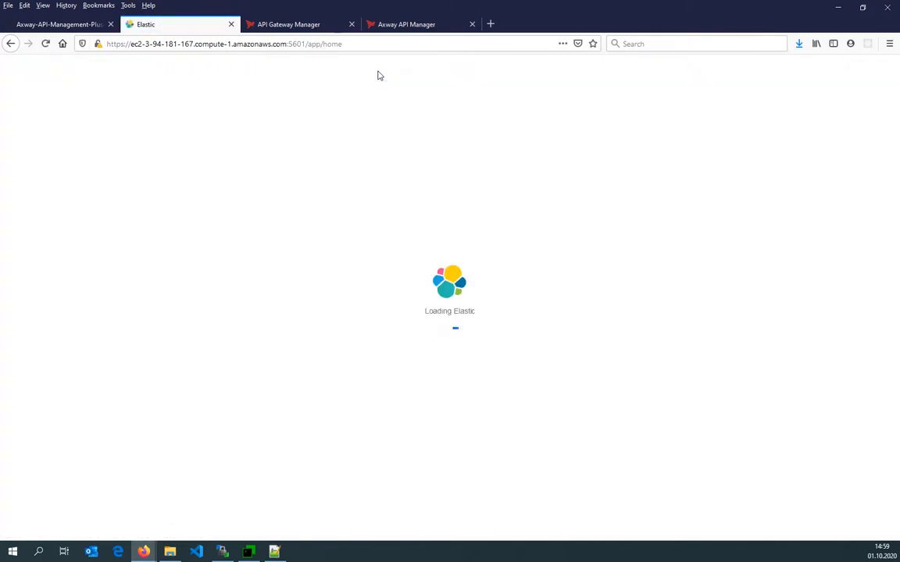
In the Logstash terminal, display the logstash container's logs and inspect the pipeline startup messages.
{"action": "left_click", "coordinate": [248, 552]}
{"action": "left_click", "coordinate": [545, 46]}
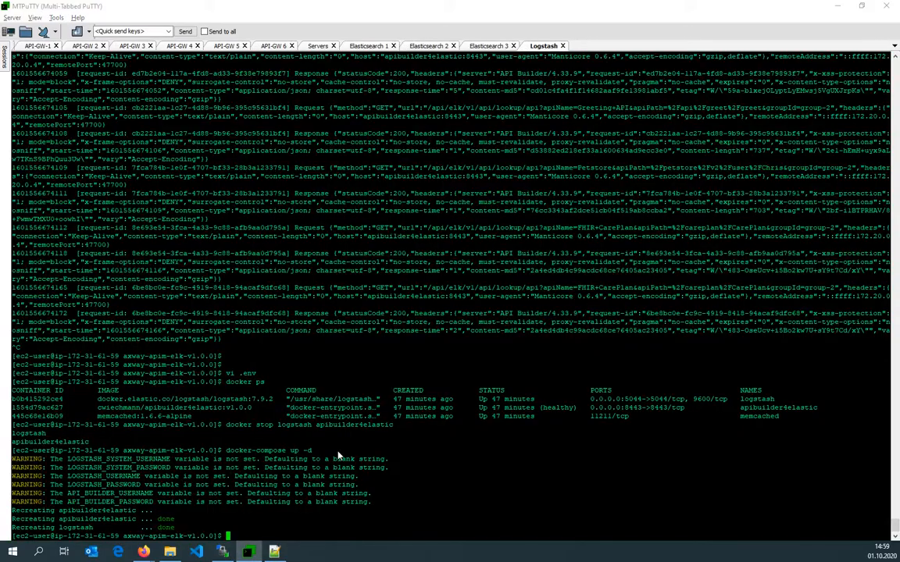
{"action": "type", "text": "docker logs l"}
{"action": "key", "text": "Tab"}
{"action": "key", "text": "Return"}
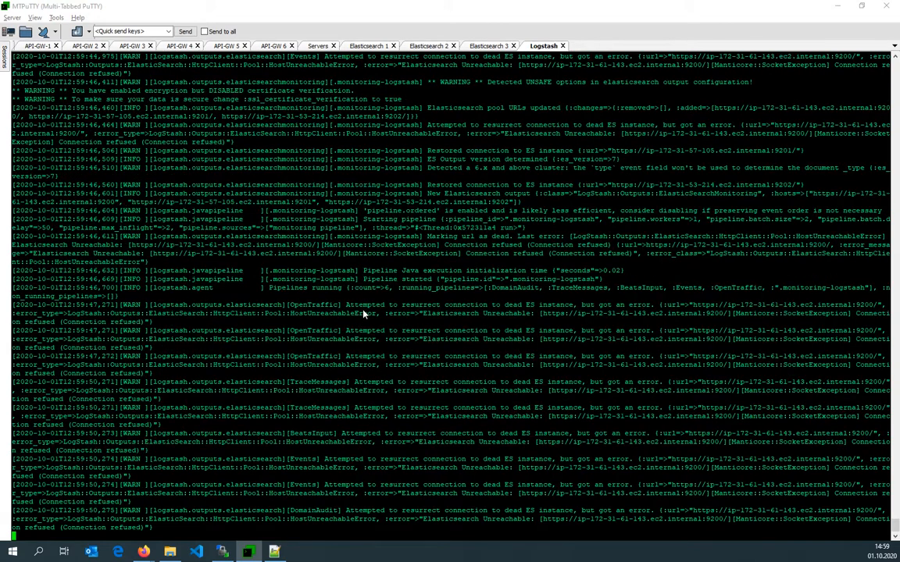
{"action": "key", "text": "ctrl+c"}
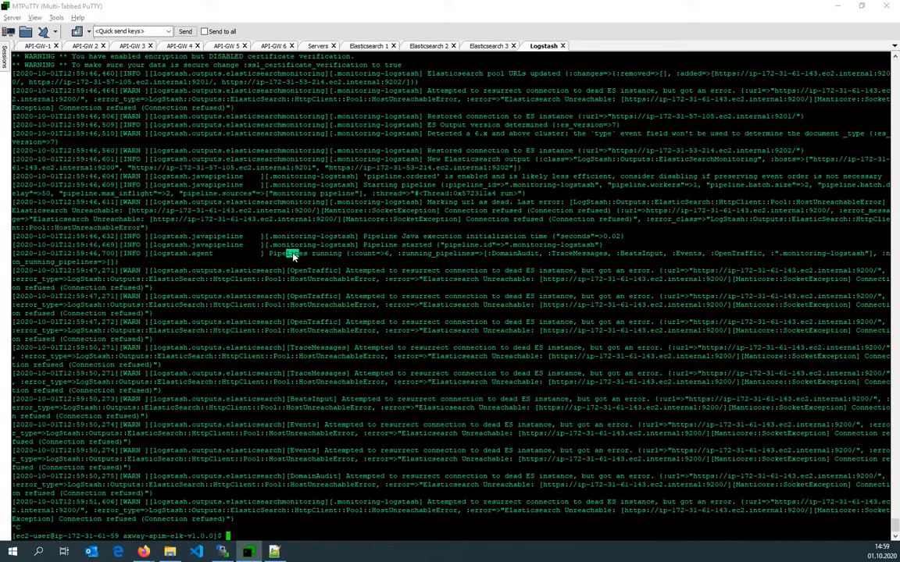
{"action": "left_click_drag", "start_coordinate": [293, 255], "coordinate": [376, 255]}
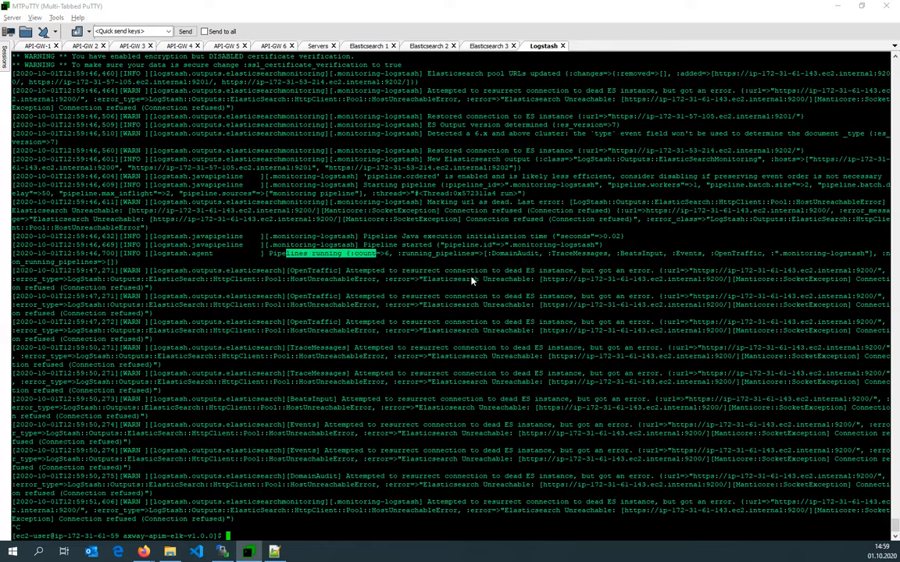
{"action": "key", "text": "Up"}
{"action": "key", "text": "Return"}
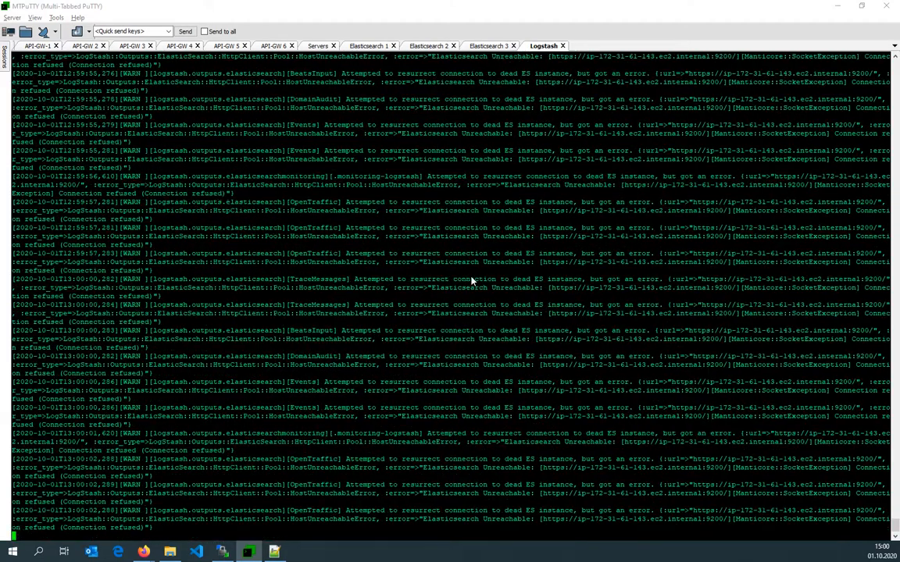
{"action": "key", "text": "ctrl+c"}
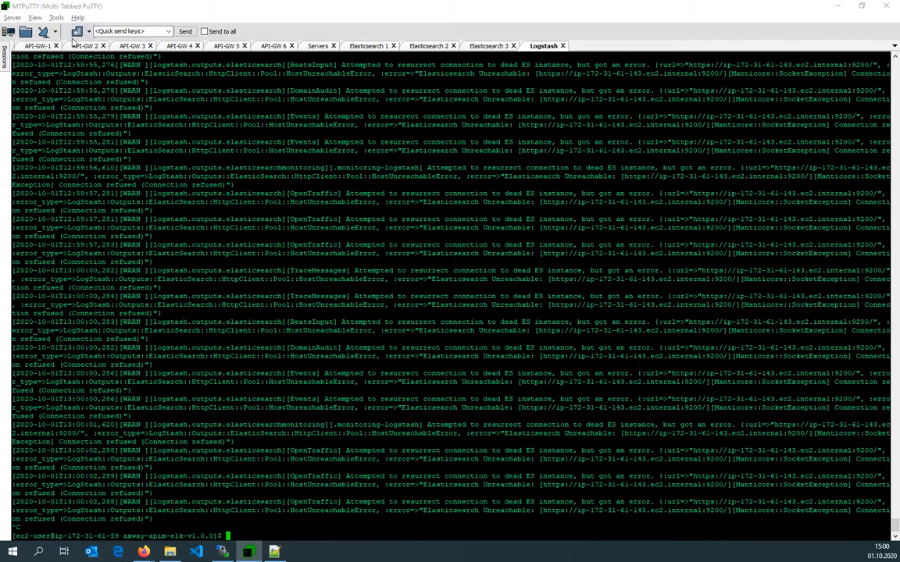
Switch to the API Gateway Manager tab and go back to the HTTP traffic list.
{"action": "left_click", "coordinate": [39, 45]}
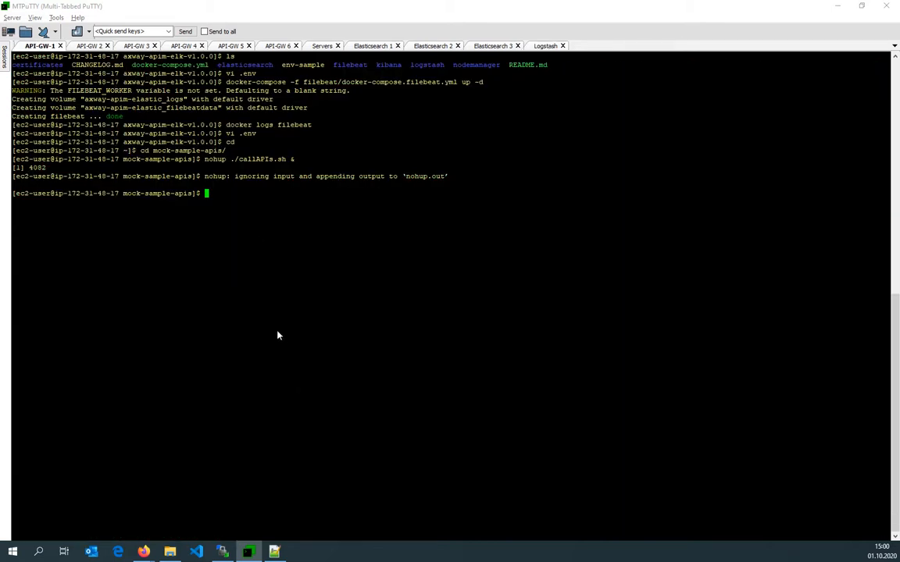
{"action": "left_click", "coordinate": [545, 46]}
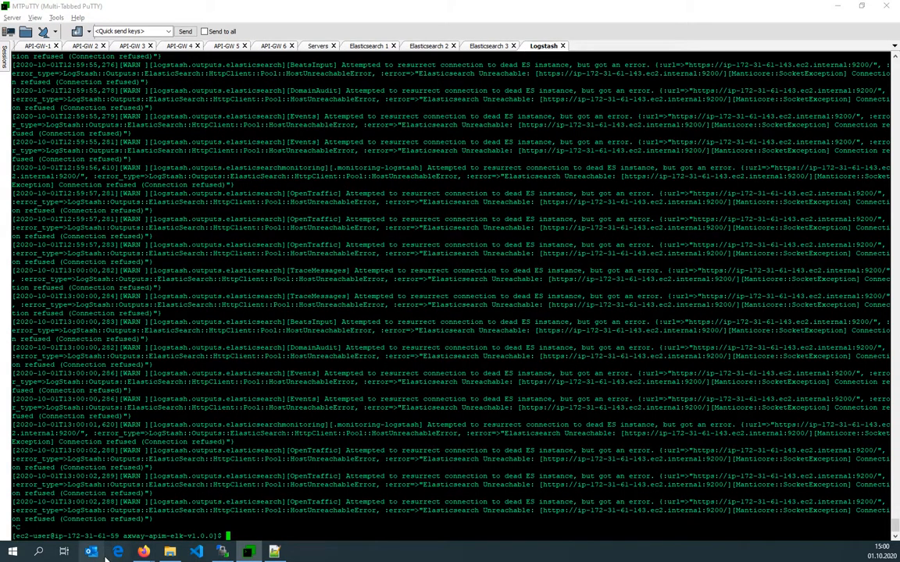
{"action": "left_click", "coordinate": [144, 556]}
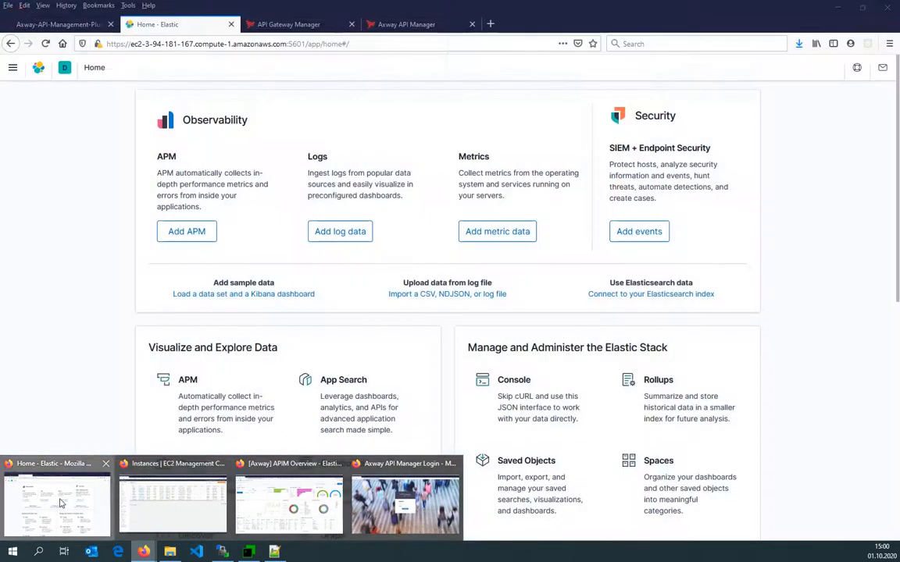
{"action": "left_click", "coordinate": [58, 497]}
{"action": "left_click", "coordinate": [289, 24]}
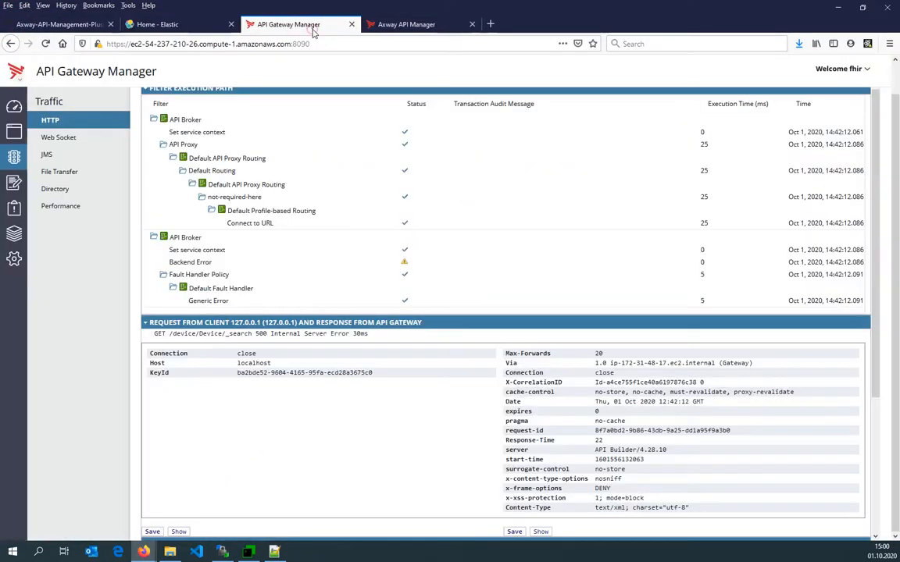
{"action": "scroll", "coordinate": [211, 122], "scroll_direction": "up", "scroll_amount": 2}
{"action": "left_click", "coordinate": [152, 94]}
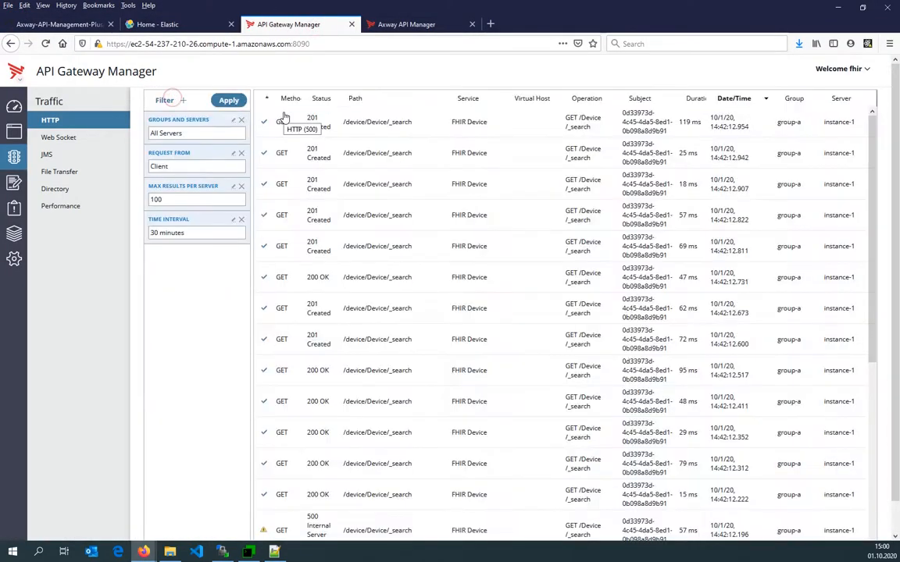
{"action": "key", "text": "alt+Tab"}
{"action": "type", "text": "docker logstash/"}
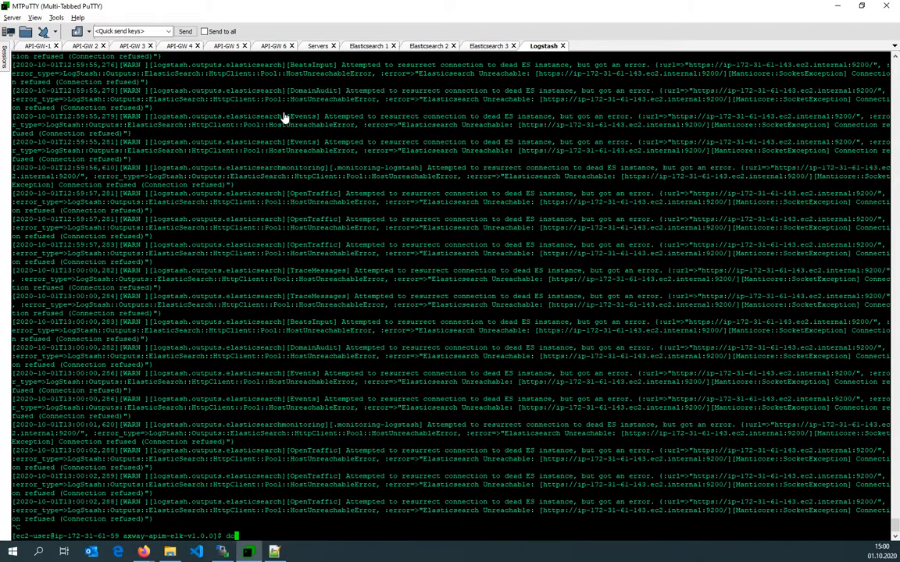
{"action": "key", "text": "BackSpace"}
{"action": "key", "text": "BackSpace"}
{"action": "key", "text": "BackSpace"}
{"action": "key", "text": "BackSpace"}
{"action": "key", "text": "BackSpace"}
{"action": "key", "text": "BackSpace"}
{"action": "type", "text": "api"}
{"action": "key", "text": "ctrl+c"}
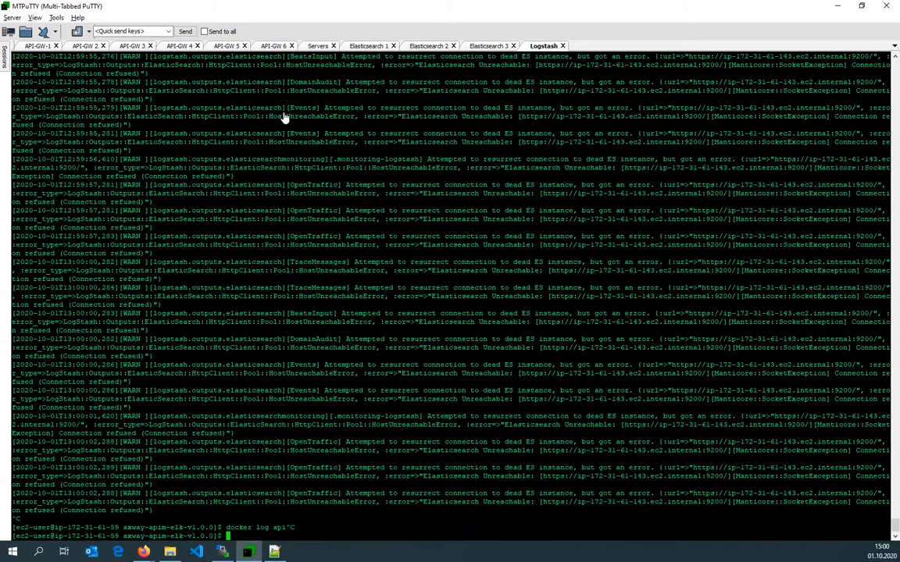
List the containers and follow the apibuilder4elastic container's logs with docker logs -f.
{"action": "type", "text": "docker ps"}
{"action": "key", "text": "Return"}
{"action": "type", "text": "docker llogs"}
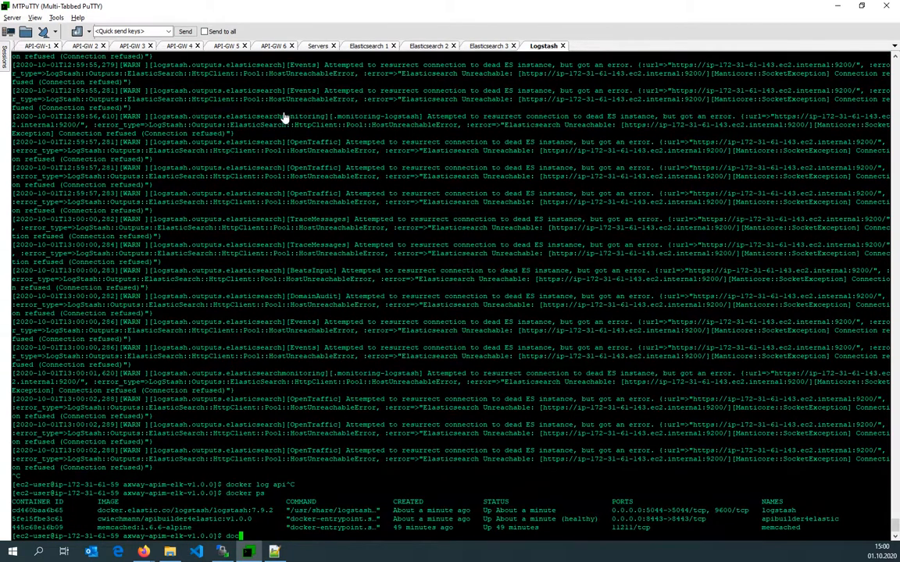
{"action": "key", "text": "BackSpace"}
{"action": "key", "text": "BackSpace"}
{"action": "key", "text": "BackSpace"}
{"action": "key", "text": "BackSpace"}
{"action": "key", "text": "BackSpace"}
{"action": "type", "text": "ogs"}
{"action": "right_click", "coordinate": [799, 525]}
{"action": "type", "text": "-f"}
{"action": "key", "text": "Return"}
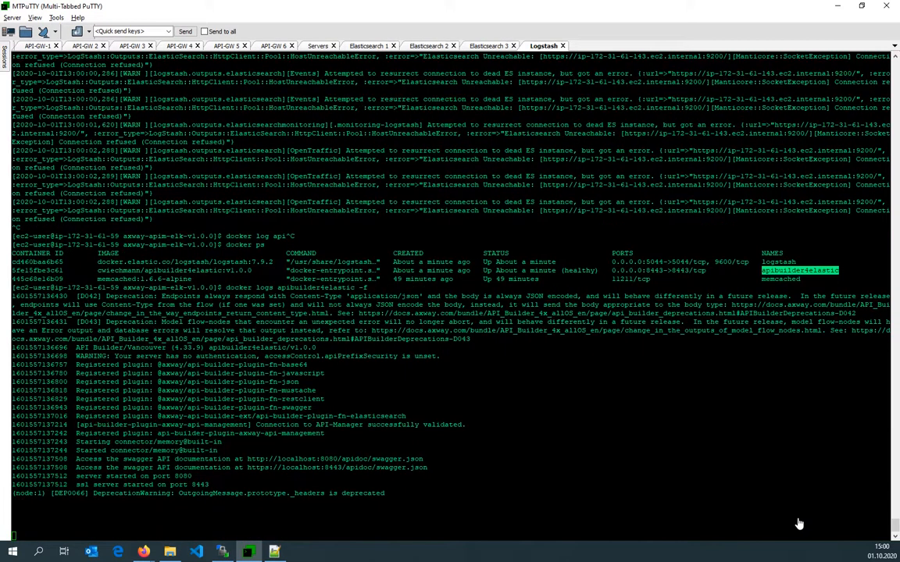
Open a traffic transaction in API Gateway Manager, return to the list and apply the filter to refresh it.
{"action": "key", "text": "alt+Tab"}
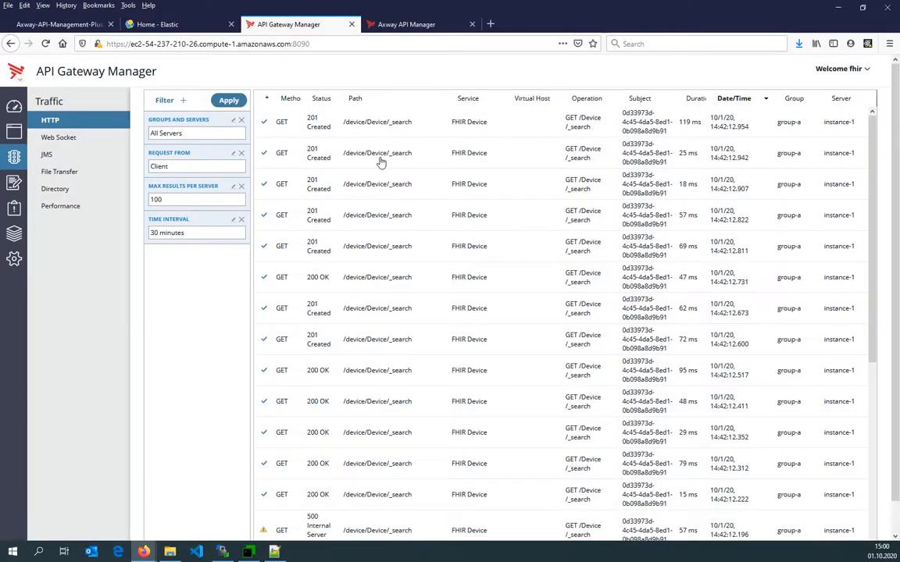
{"action": "left_click", "coordinate": [340, 144]}
{"action": "key", "text": "alt+Tab"}
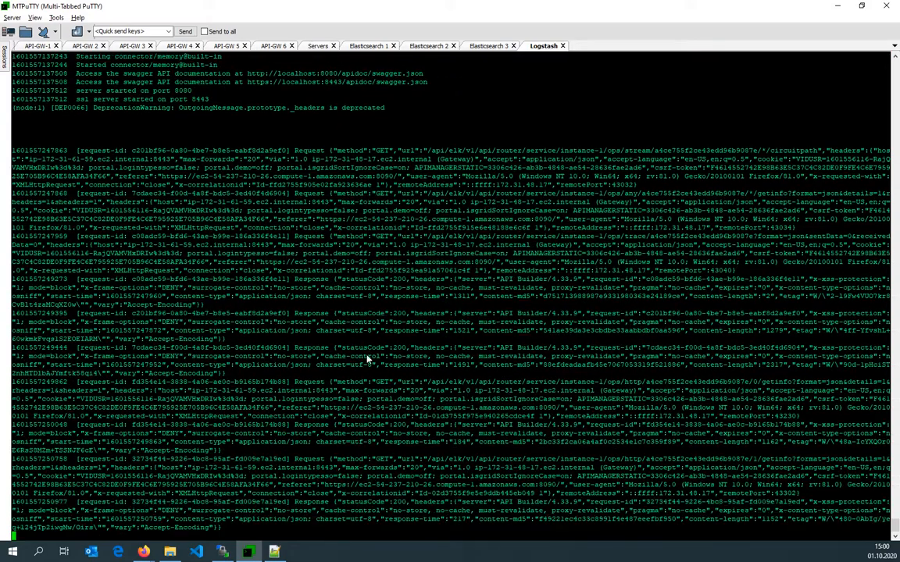
{"action": "key", "text": "alt+Tab"}
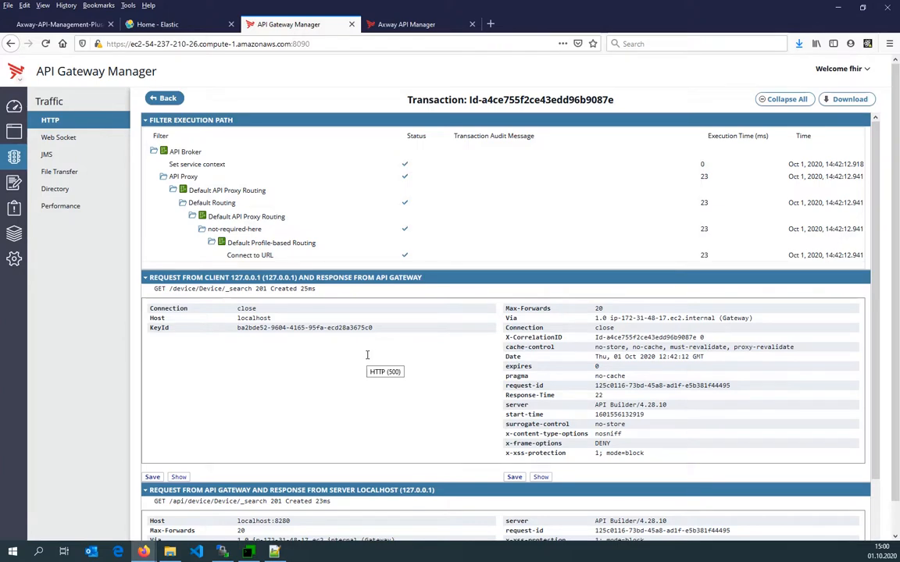
{"action": "left_click", "coordinate": [160, 98]}
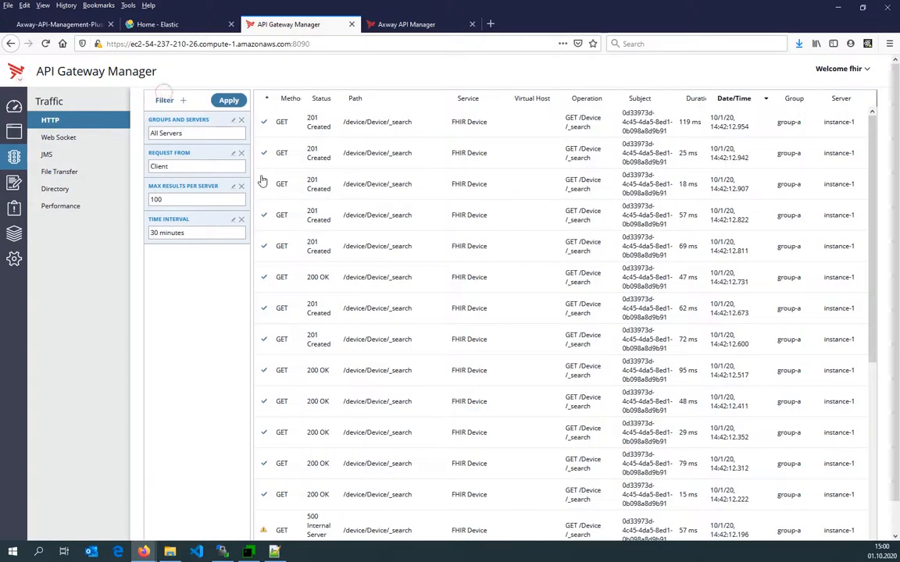
{"action": "left_click", "coordinate": [229, 102]}
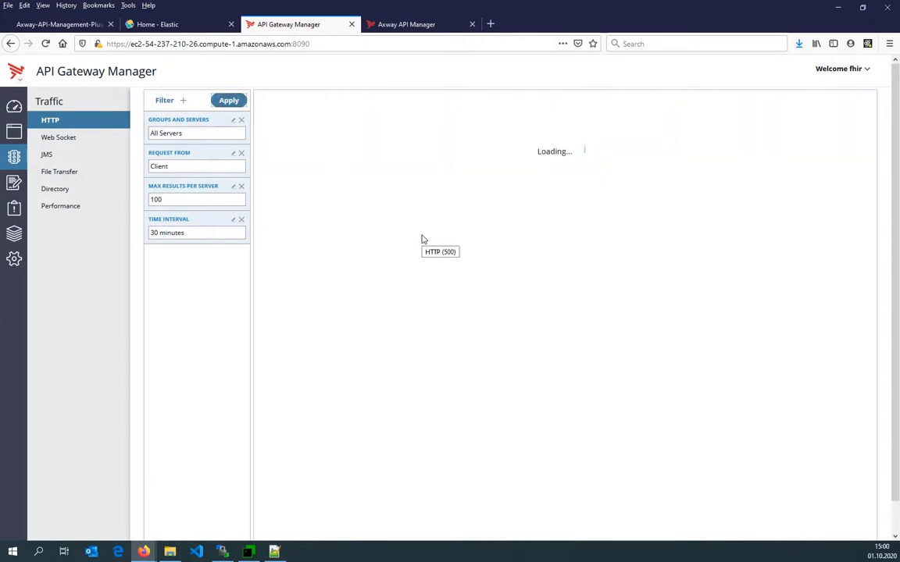
Open Stack Monitoring from the Kibana navigation menu.
{"action": "left_click", "coordinate": [177, 25]}
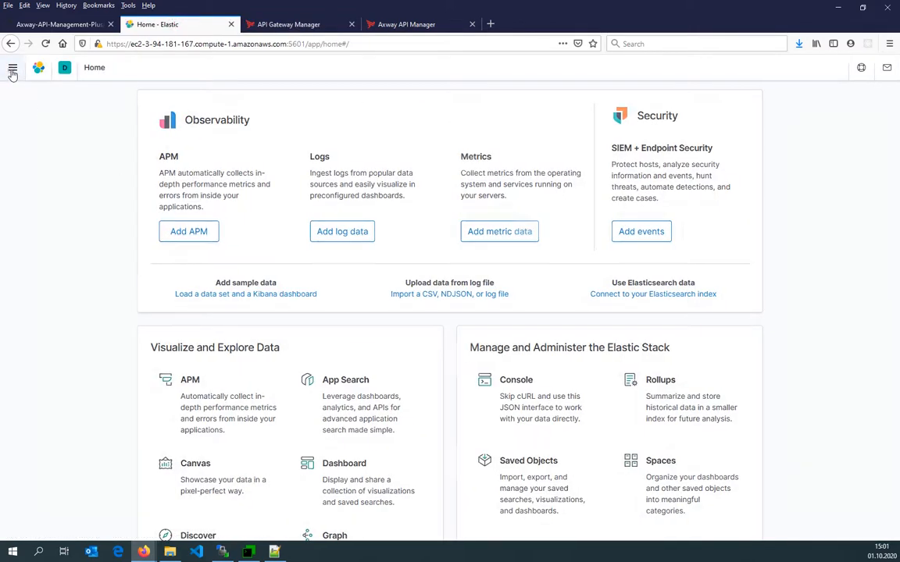
{"action": "left_click", "coordinate": [13, 67]}
{"action": "scroll", "coordinate": [37, 345], "scroll_direction": "down", "scroll_amount": 3}
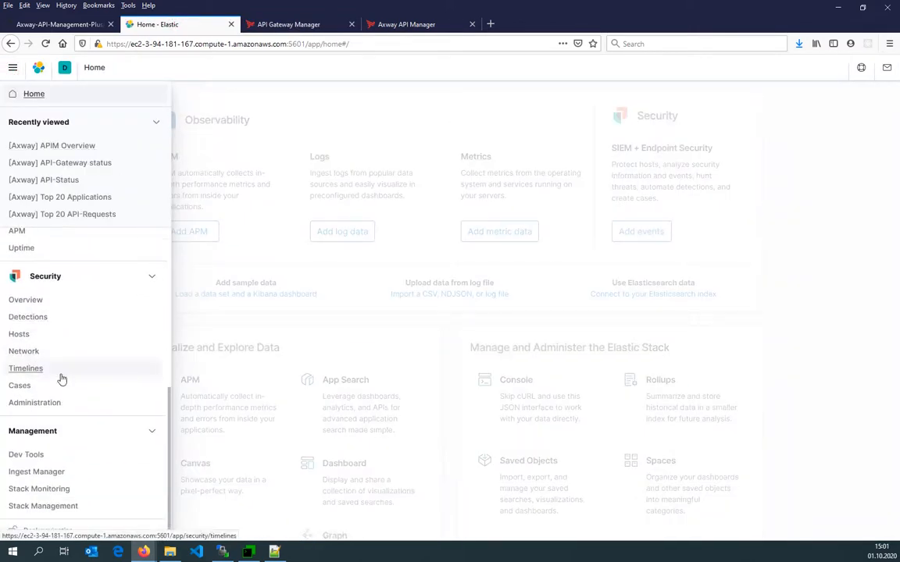
{"action": "left_click", "coordinate": [47, 491]}
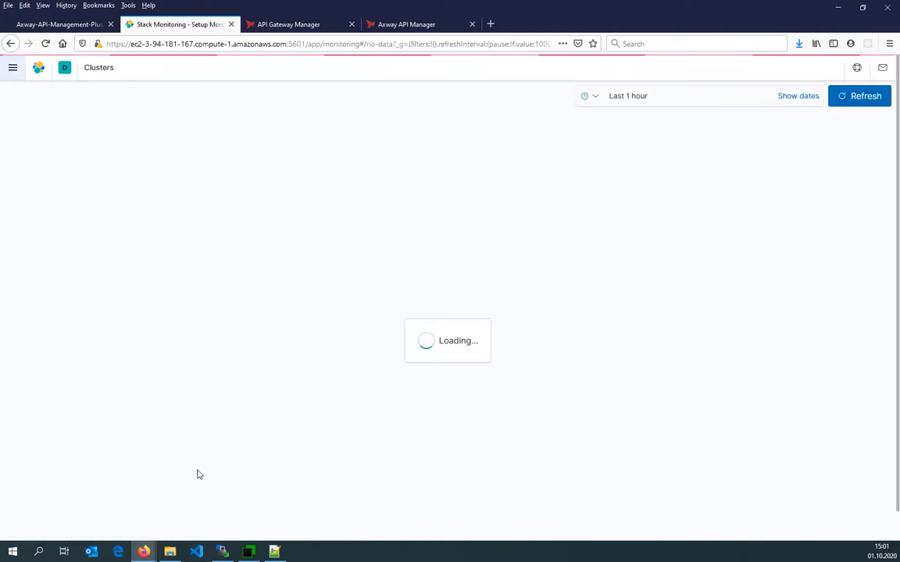